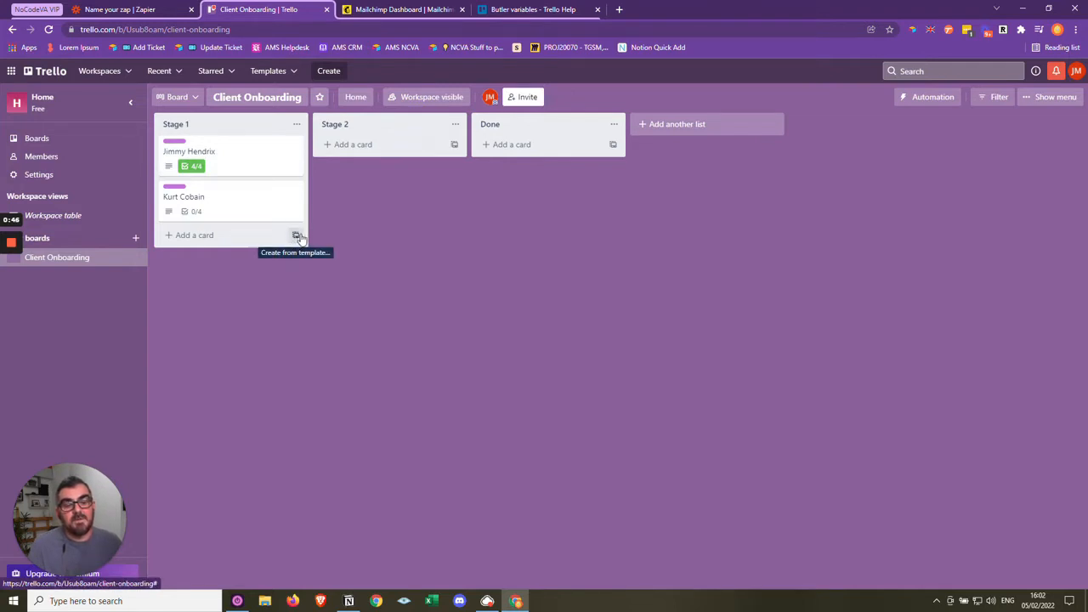
- Add a card titled "Test" to the Stage 1 list
{"action": "left_click", "coordinate": [198, 237]}
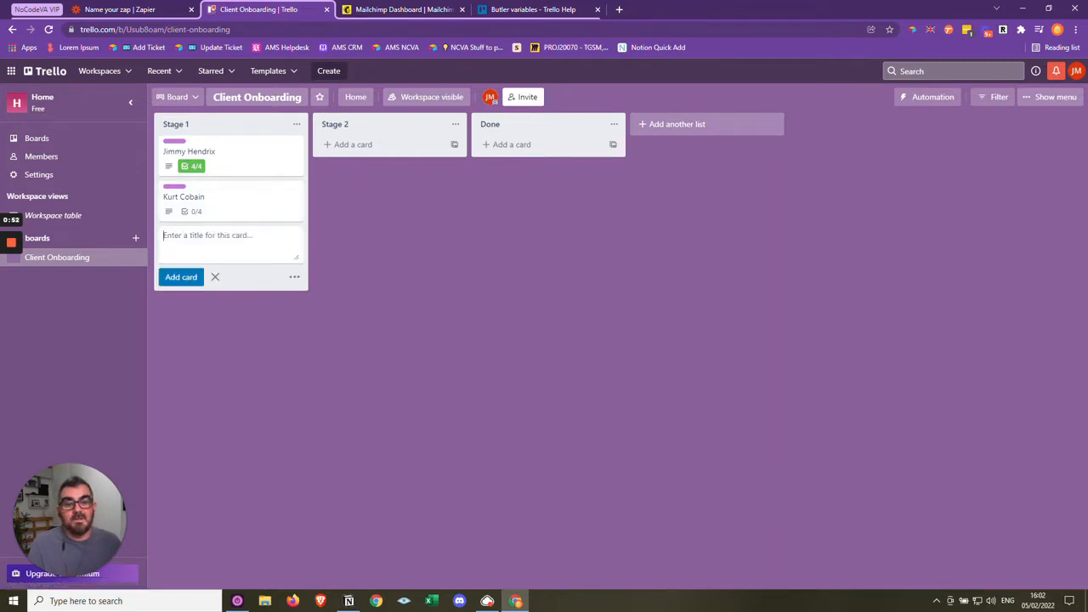
{"action": "type", "text": "Test"}
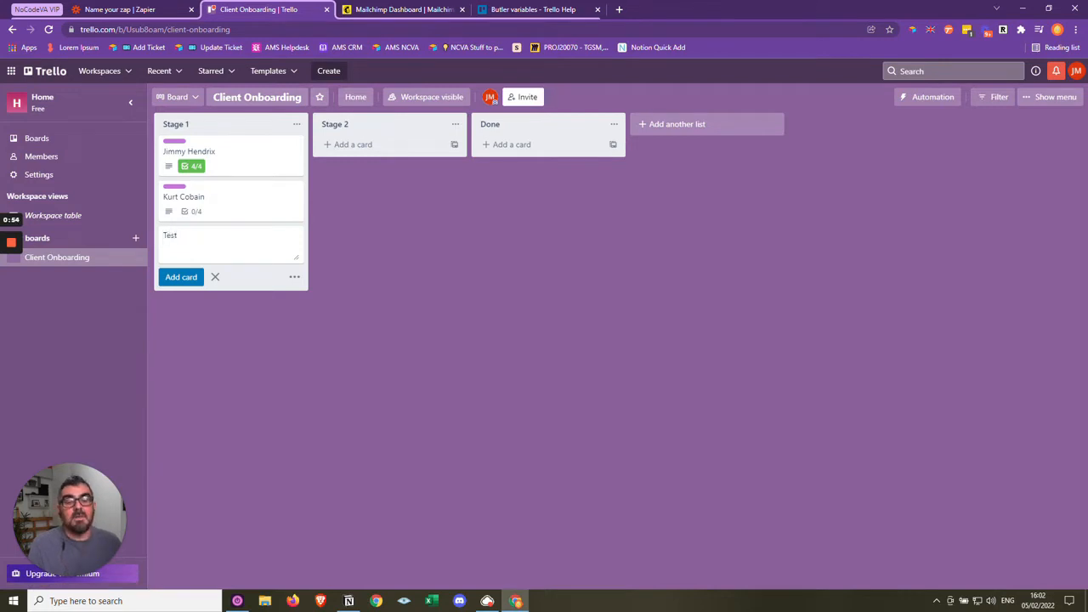
{"action": "left_click", "coordinate": [189, 278]}
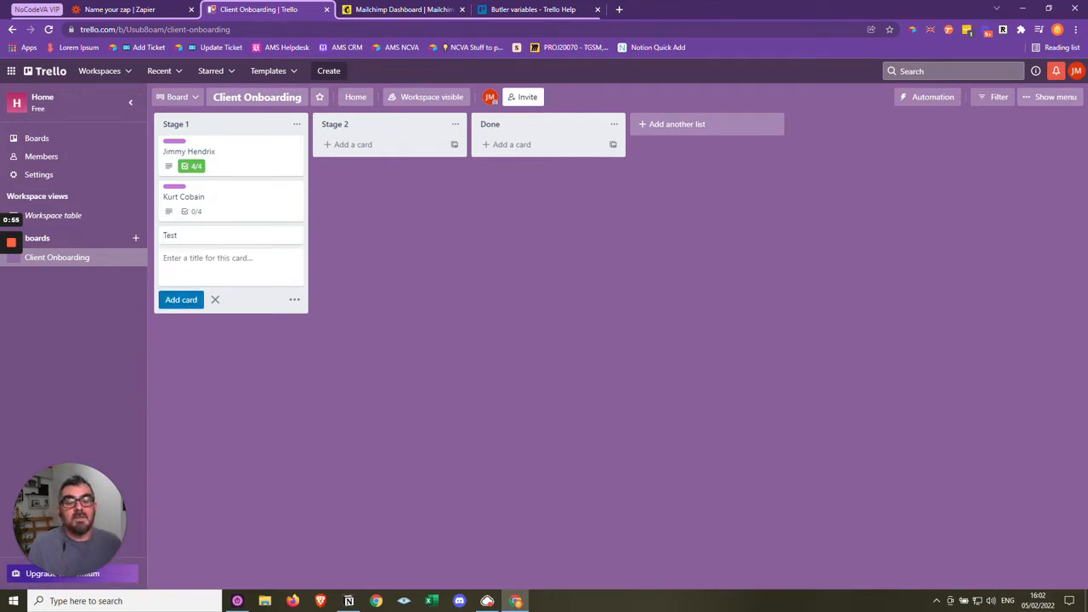
- Assign the purple NoCodeVA label to the Test card
{"action": "left_click", "coordinate": [201, 237]}
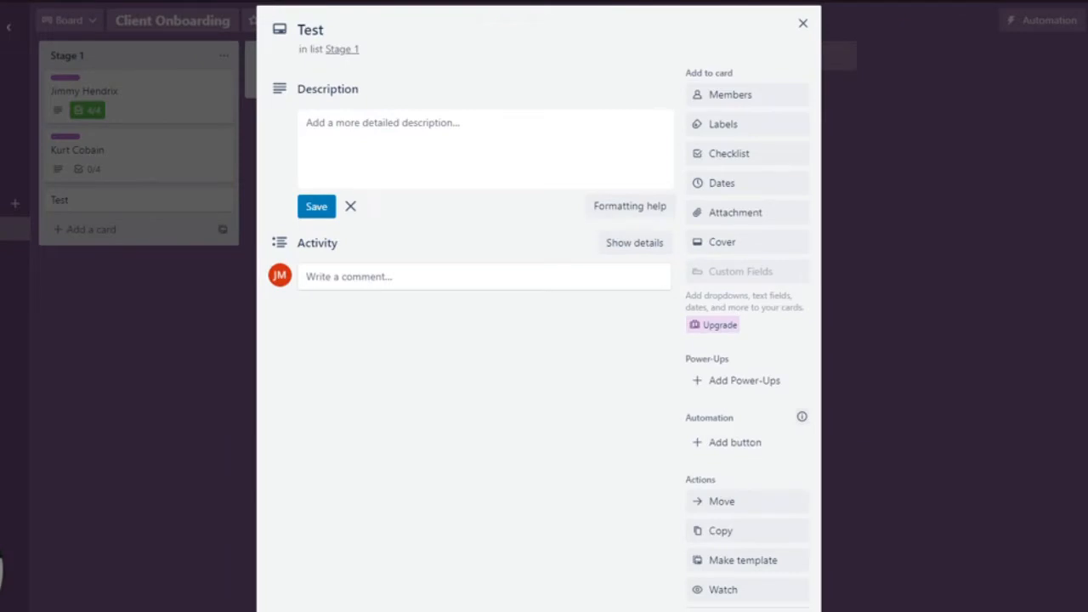
{"action": "left_click", "coordinate": [717, 129]}
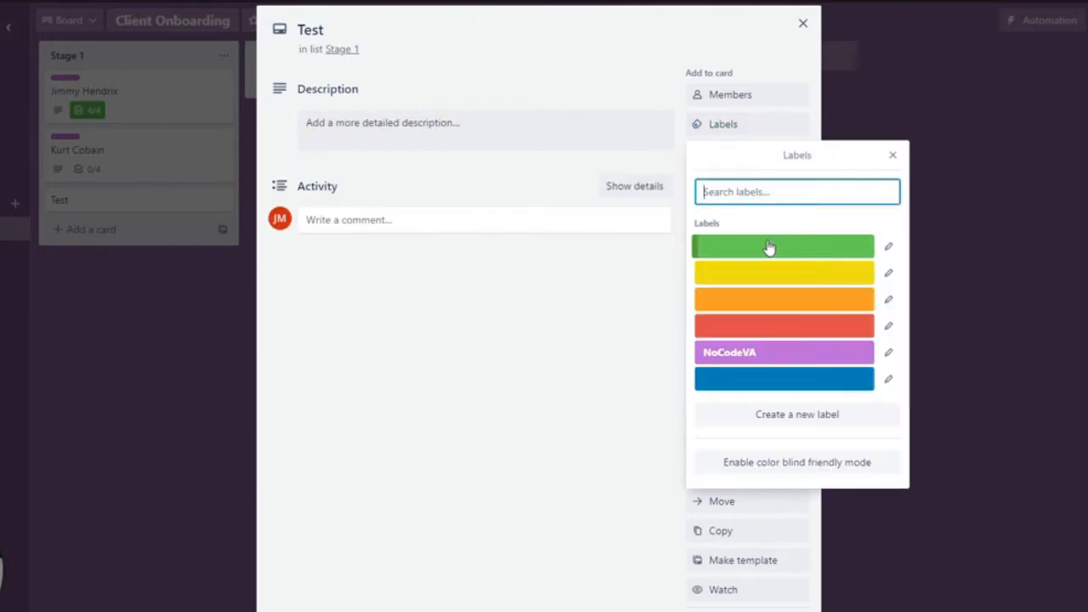
{"action": "left_click", "coordinate": [808, 357]}
{"action": "left_click", "coordinate": [459, 357]}
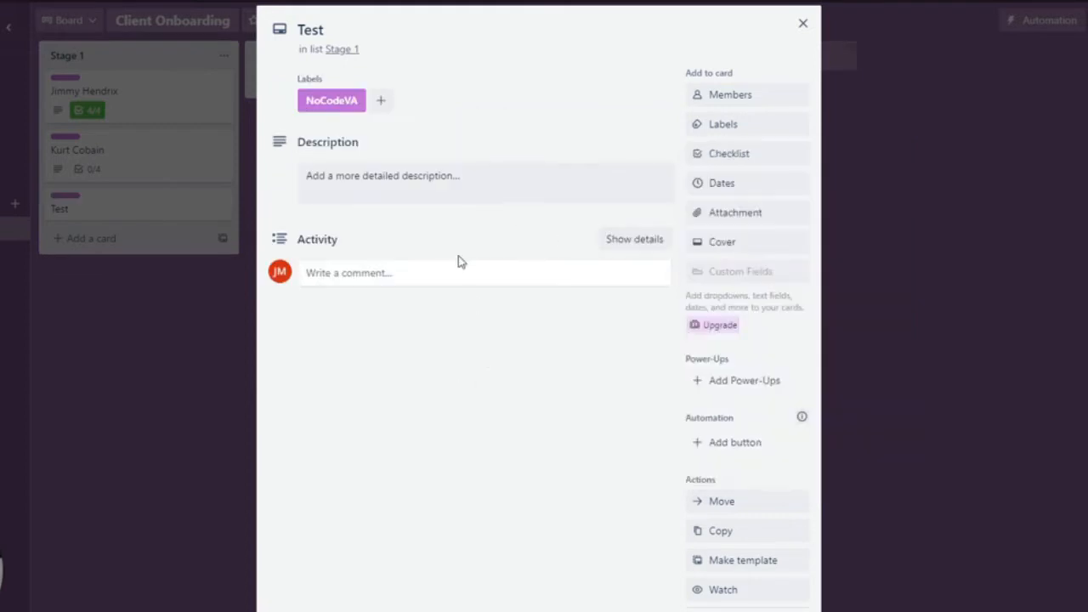
- Enter "Client Email:" as the description of the Test card
{"action": "left_click", "coordinate": [357, 175]}
{"action": "type", "text": "C"}
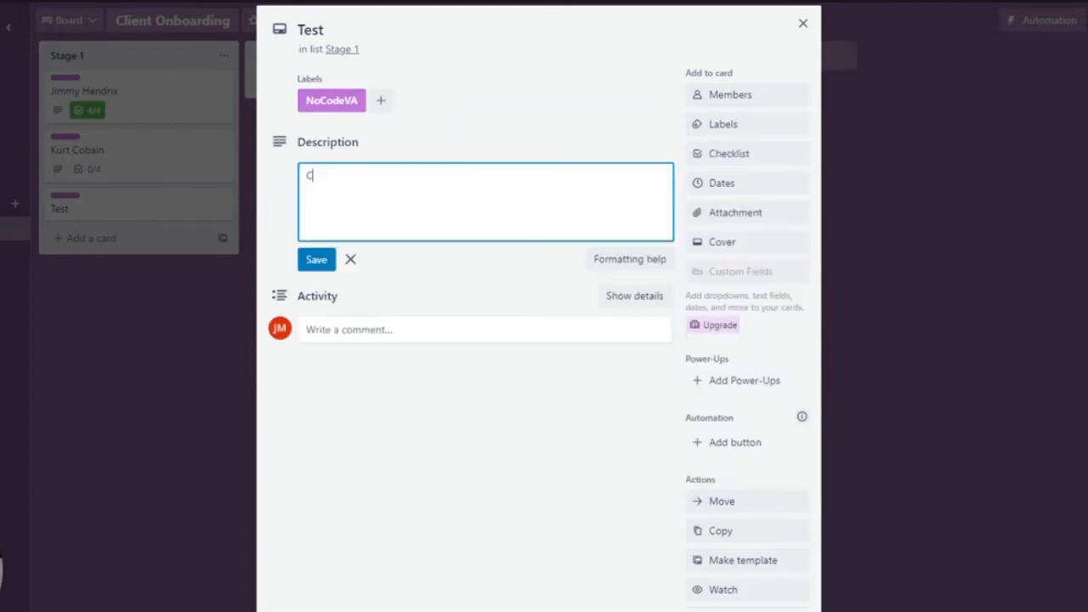
{"action": "type", "text": "lient Email:"}
{"action": "left_click", "coordinate": [420, 425]}
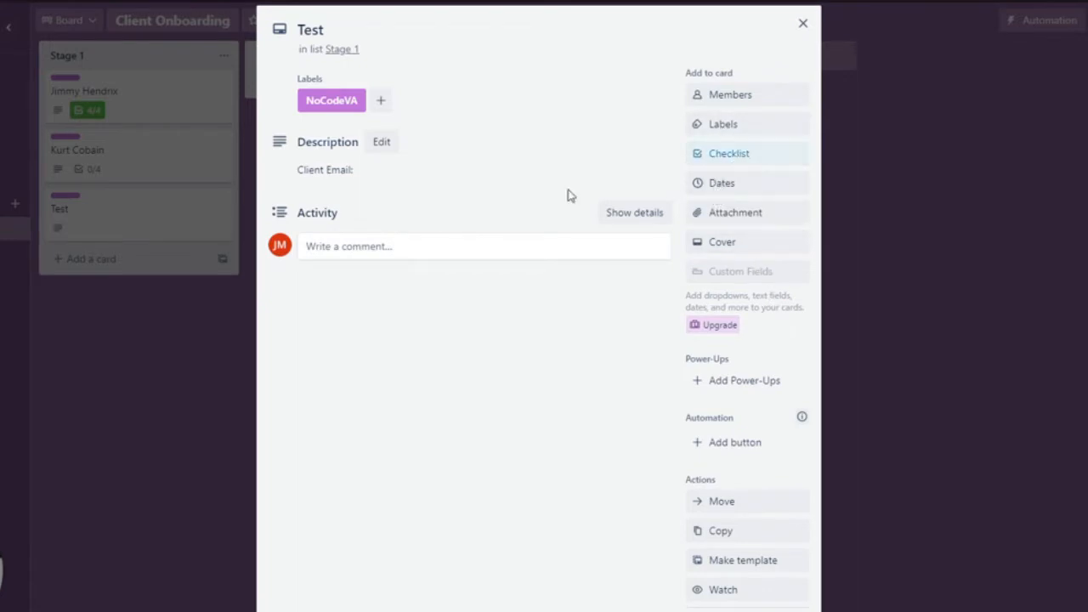
- Add a checklist titled "Checklist" to the Test card, view its template option and close the card
{"action": "left_click", "coordinate": [726, 160]}
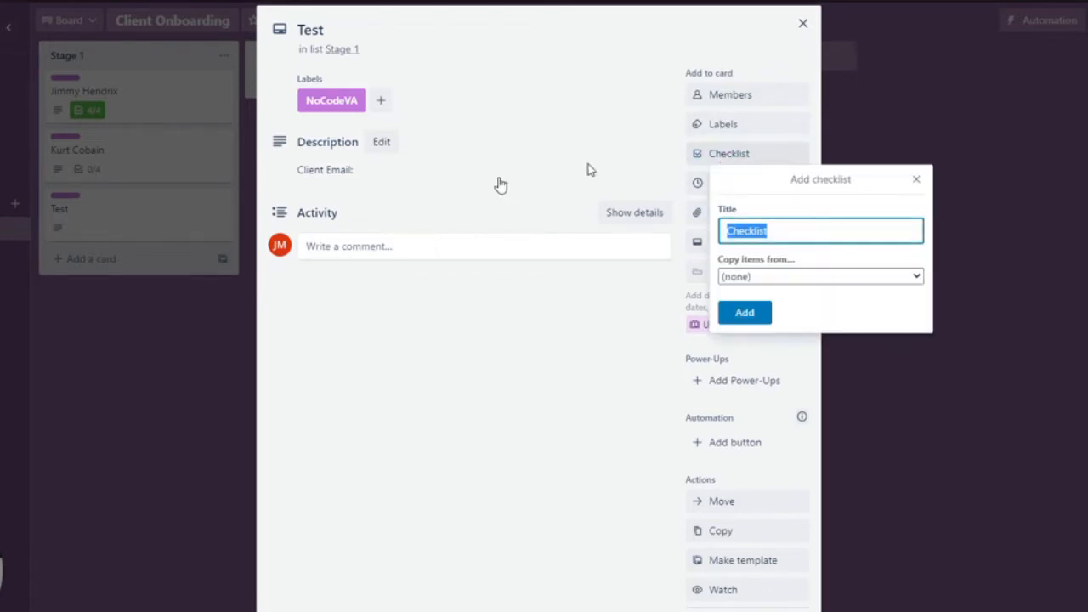
{"action": "left_click", "coordinate": [751, 315]}
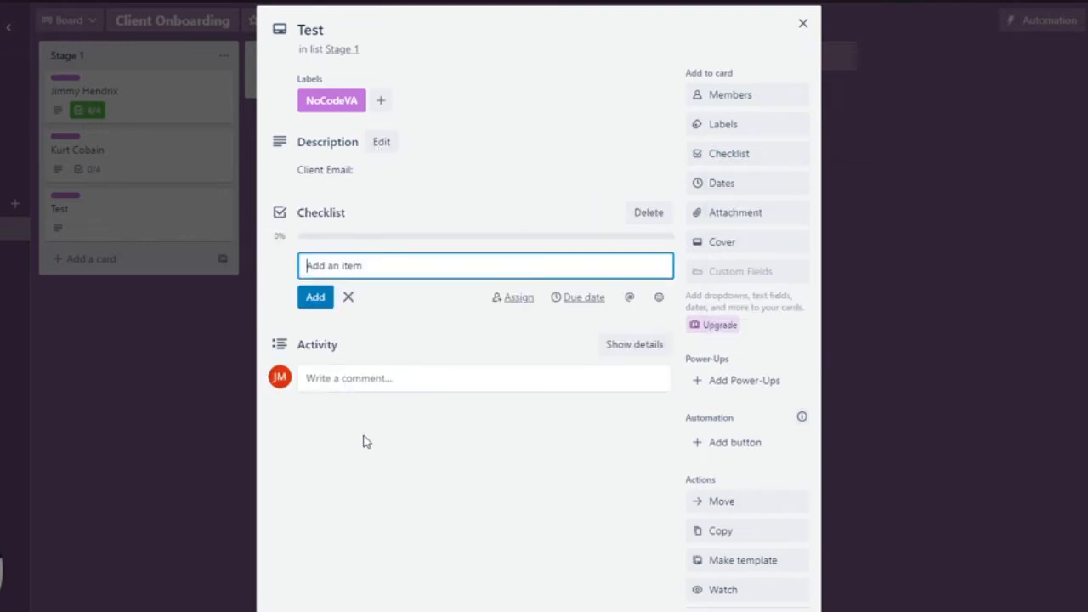
{"action": "scroll", "coordinate": [766, 587], "scroll_direction": "down", "scroll_amount": 2}
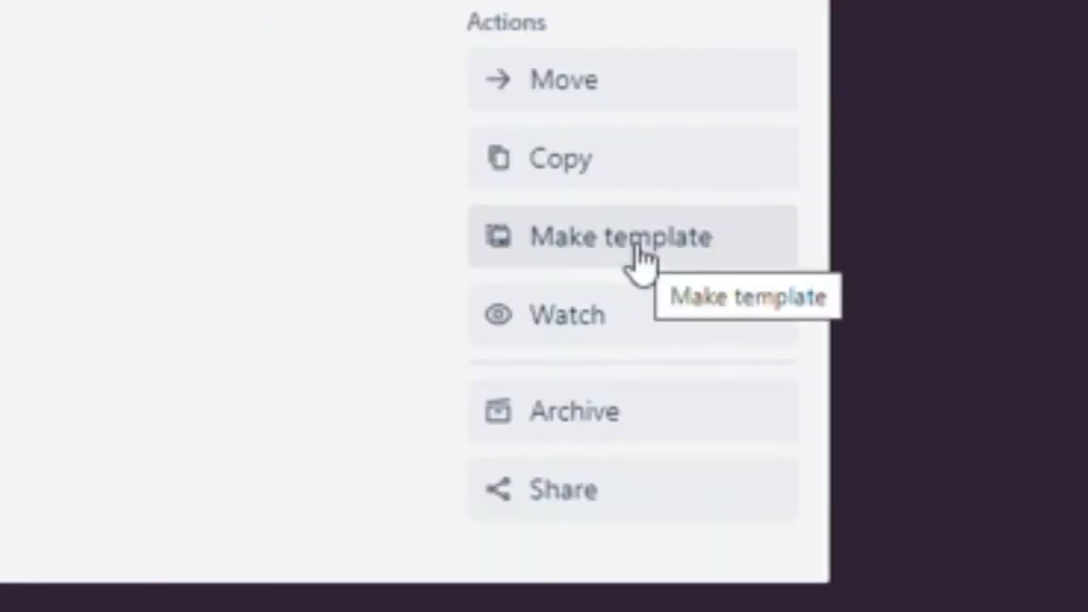
{"action": "scroll", "coordinate": [178, 234], "scroll_direction": "up", "scroll_amount": 2}
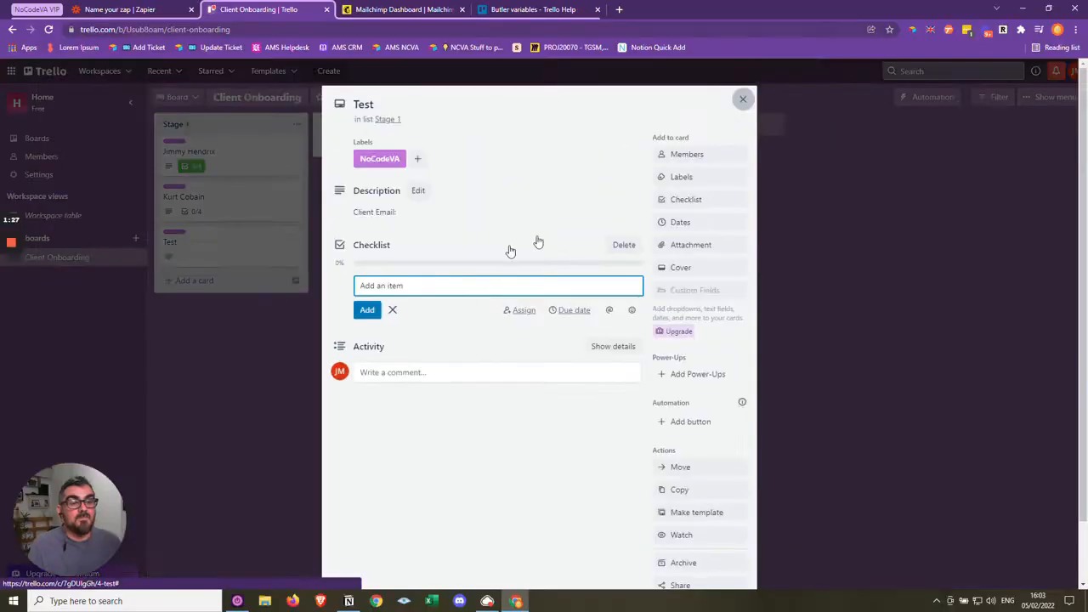
{"action": "key", "text": "Escape"}
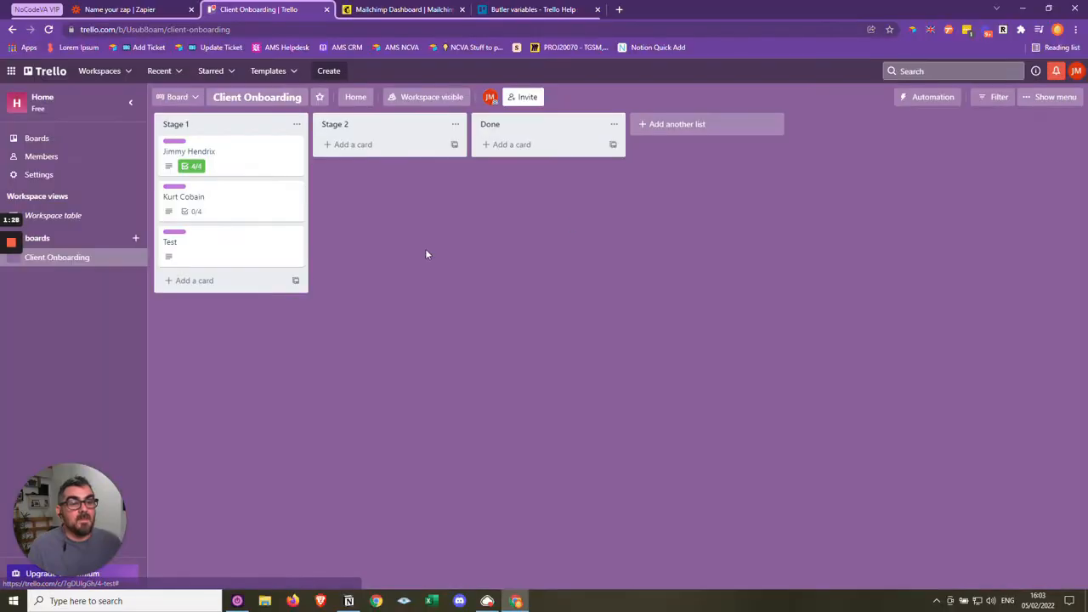
- Create a Stage 1 card from the NocodeVA Template, titled with the client's full name and keeping its checklist and label
{"action": "left_click", "coordinate": [296, 282]}
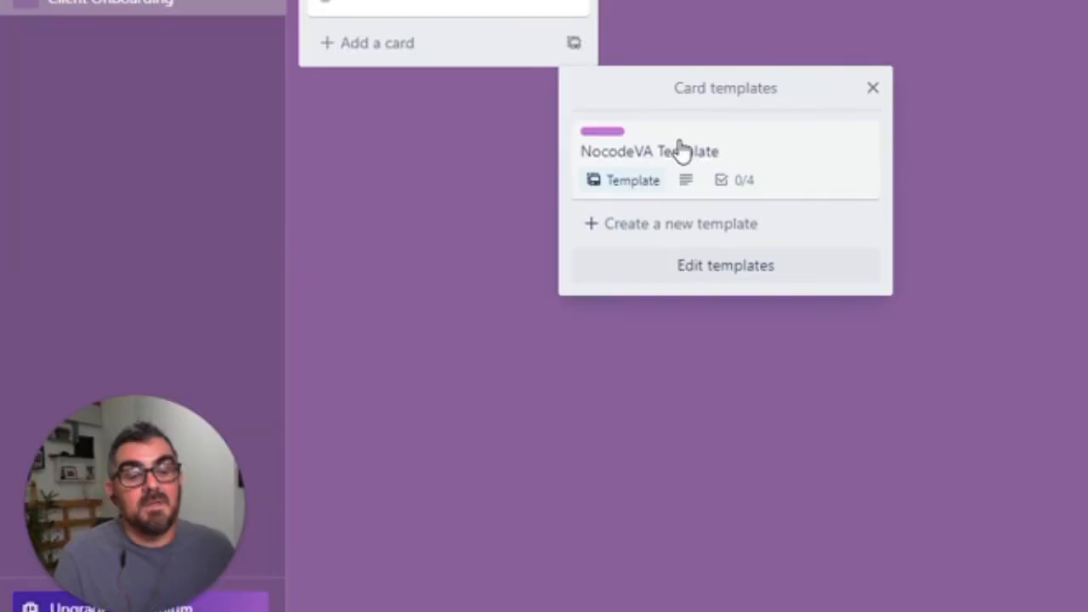
{"action": "left_click", "coordinate": [681, 150]}
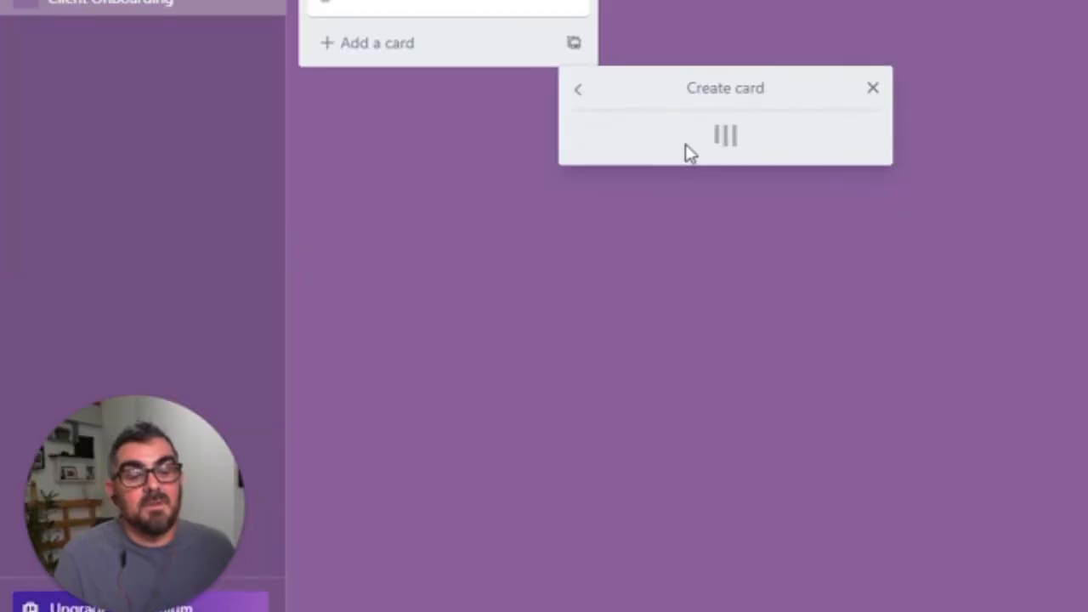
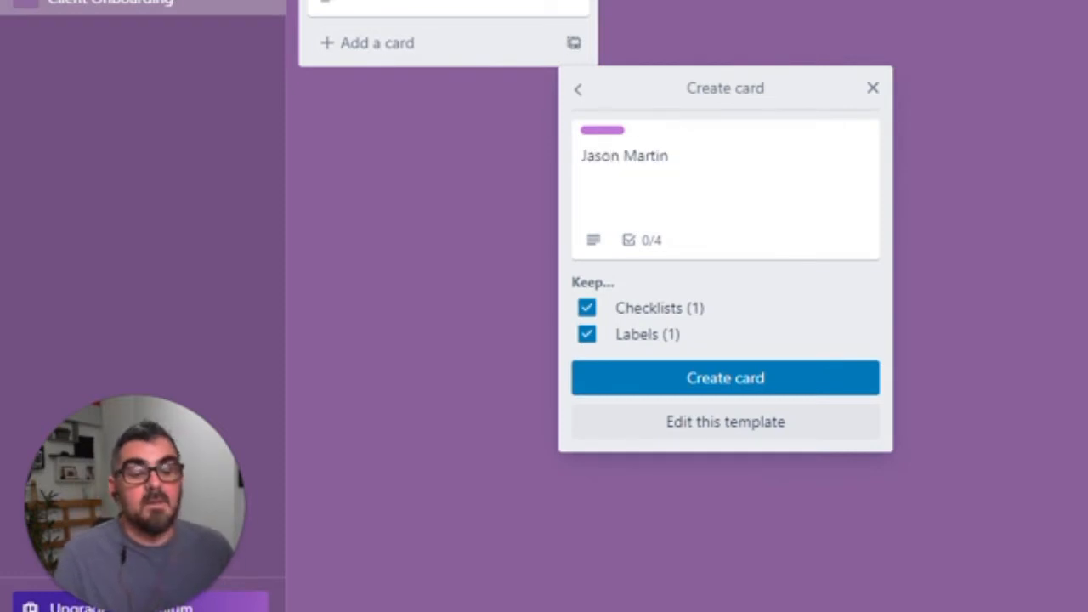
{"action": "left_click", "coordinate": [741, 380]}
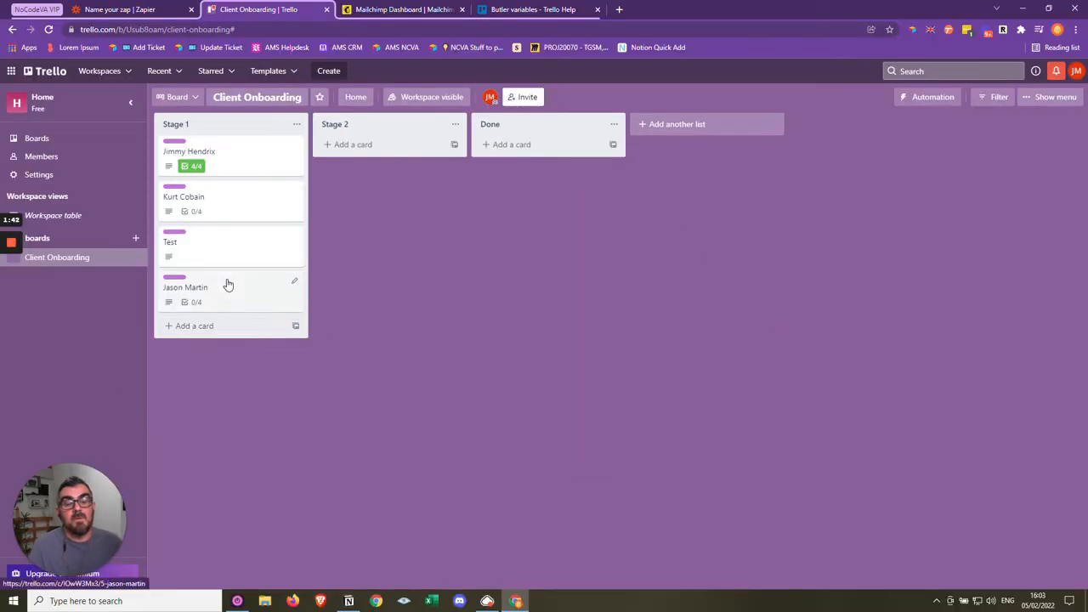
- Examine the description fields and ToDo checklist that the template put on the new client's card
{"action": "left_click", "coordinate": [226, 284]}
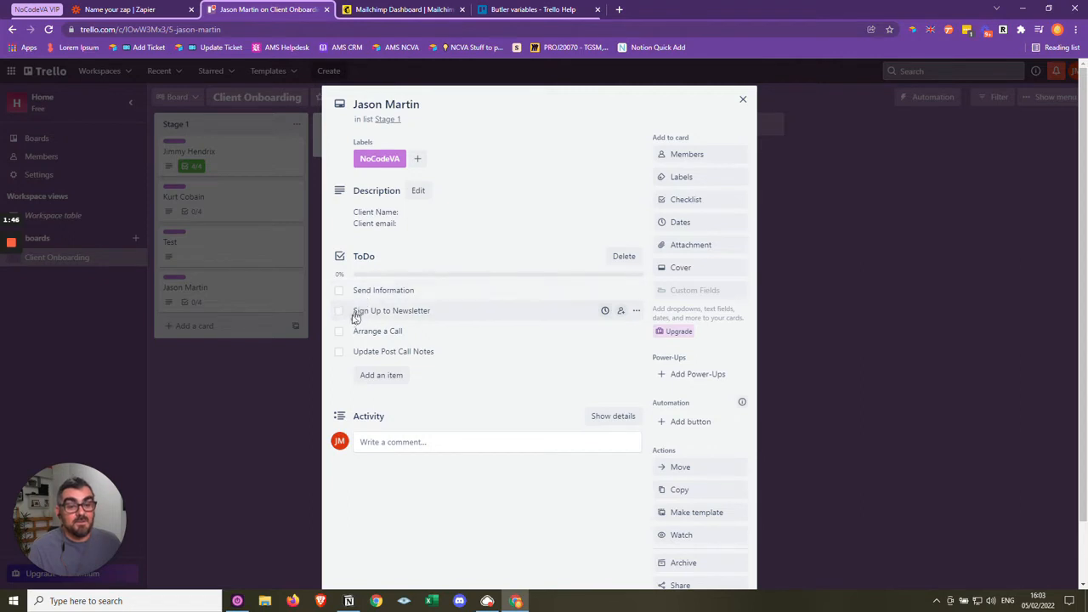
{"action": "left_click", "coordinate": [413, 223]}
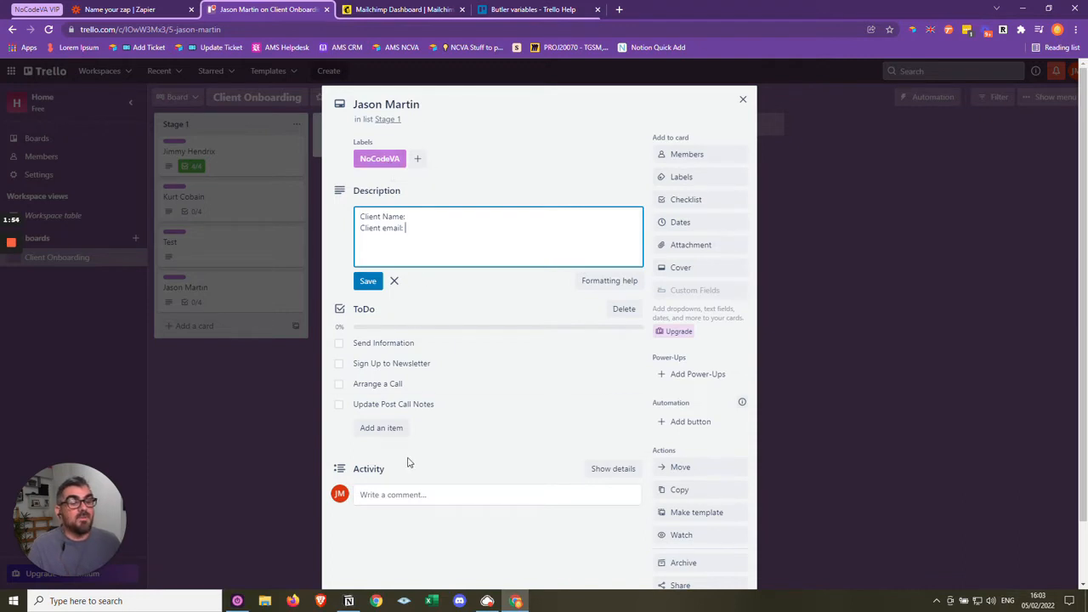
{"action": "left_click", "coordinate": [742, 98]}
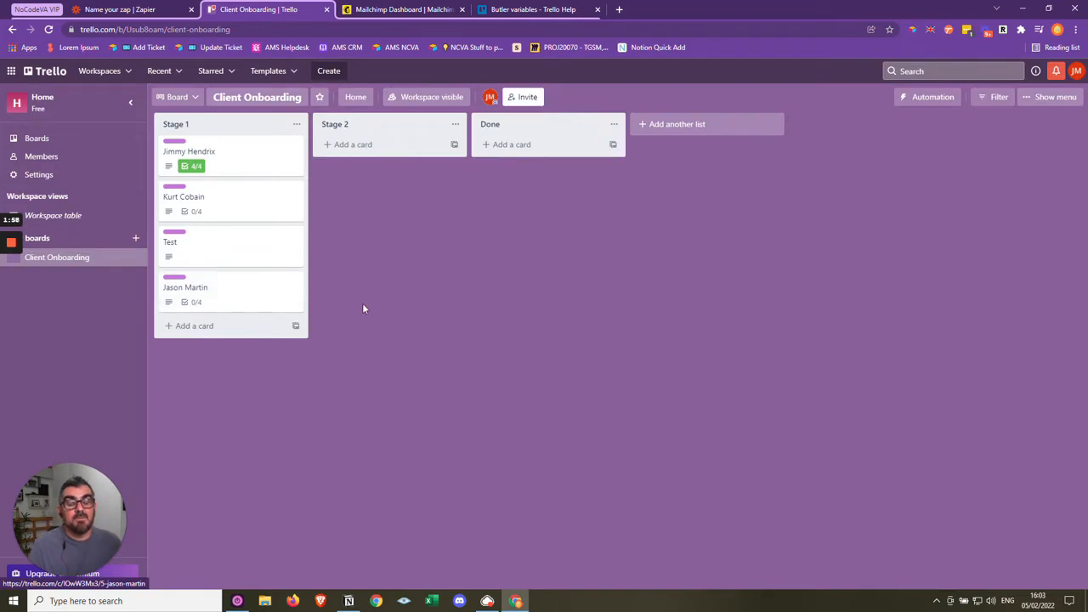
- Archive the Test card and the client card created from the template
{"action": "right_click", "coordinate": [244, 248]}
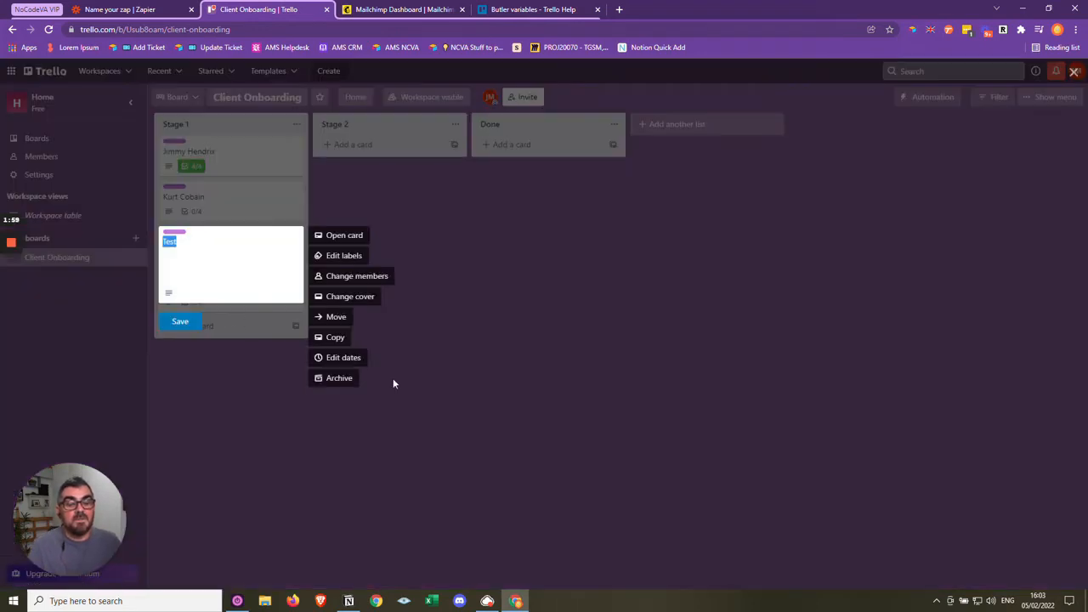
{"action": "left_click", "coordinate": [335, 379]}
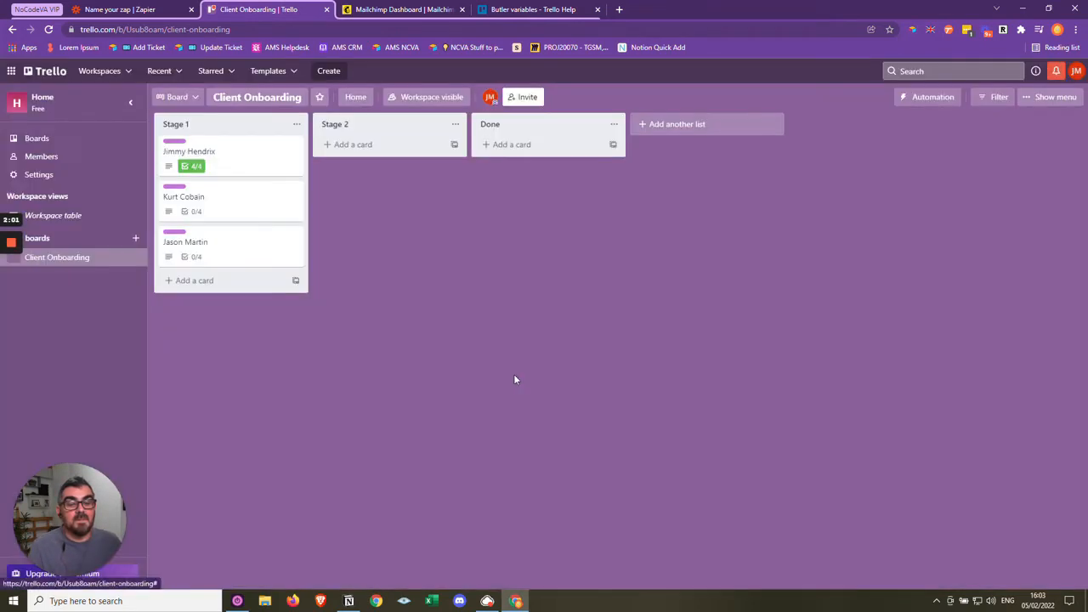
{"action": "right_click", "coordinate": [233, 250]}
{"action": "left_click", "coordinate": [342, 379]}
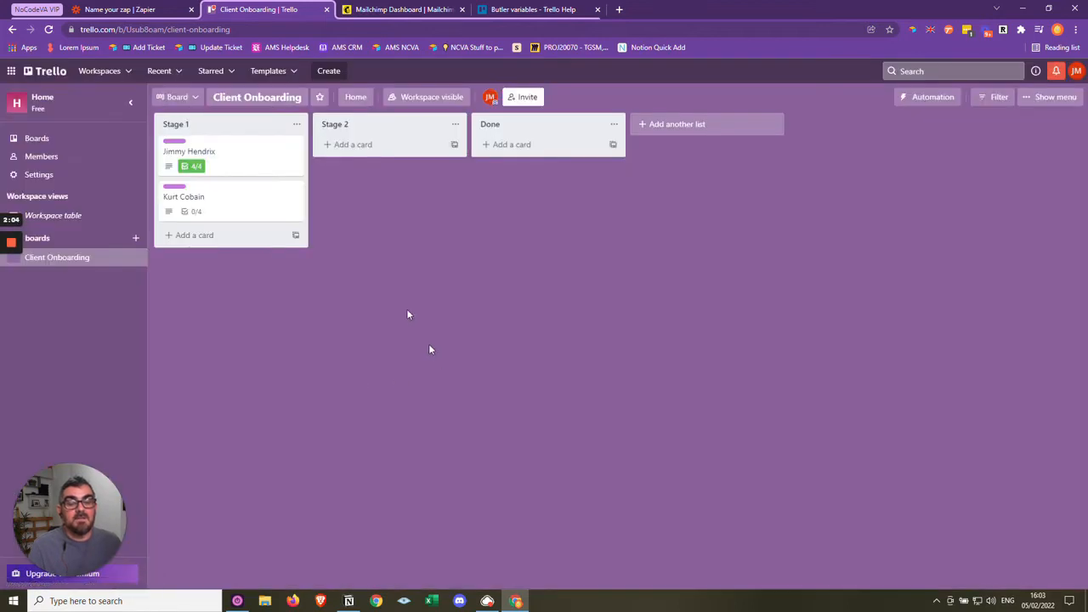
{"action": "left_click", "coordinate": [230, 160]}
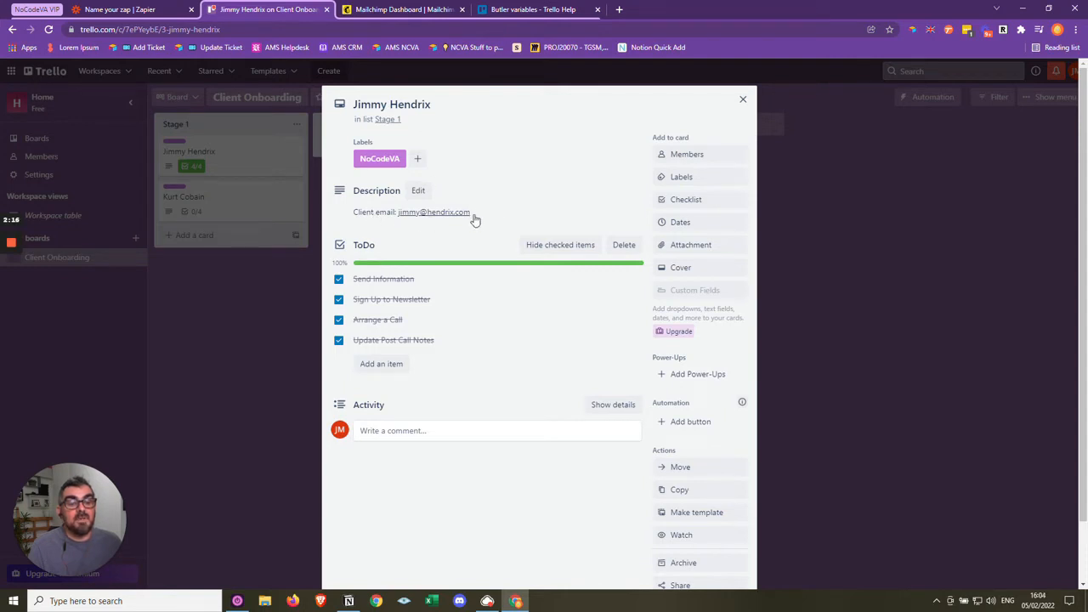
{"action": "left_click", "coordinate": [743, 102]}
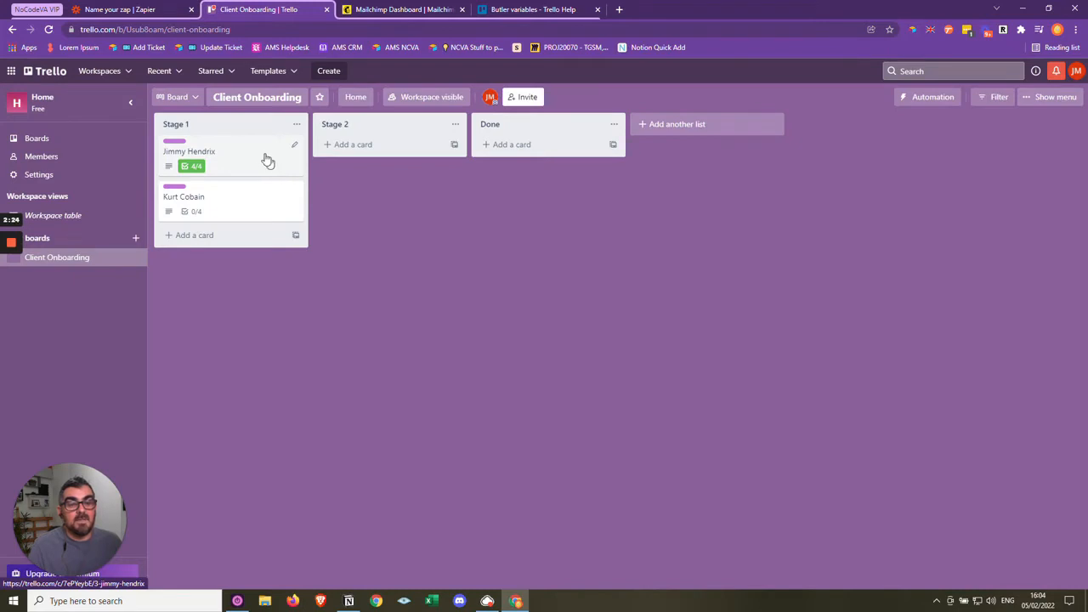
{"action": "left_click_drag", "start_coordinate": [248, 150], "coordinate": [545, 165]}
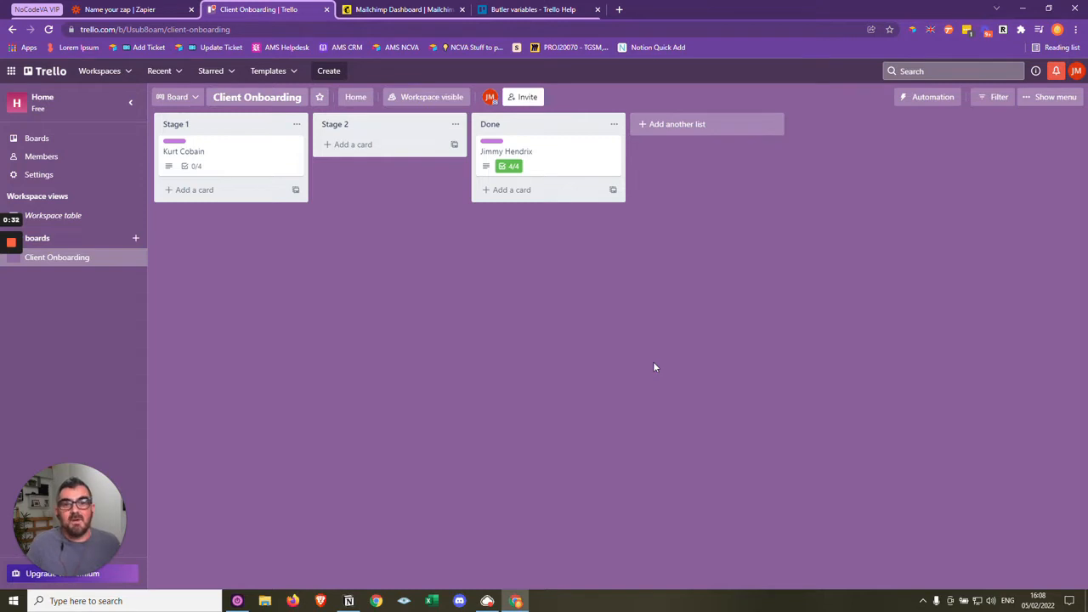
- Start a new automation rule for the Client Onboarding board and open the selection of triggers
{"action": "left_click", "coordinate": [924, 100]}
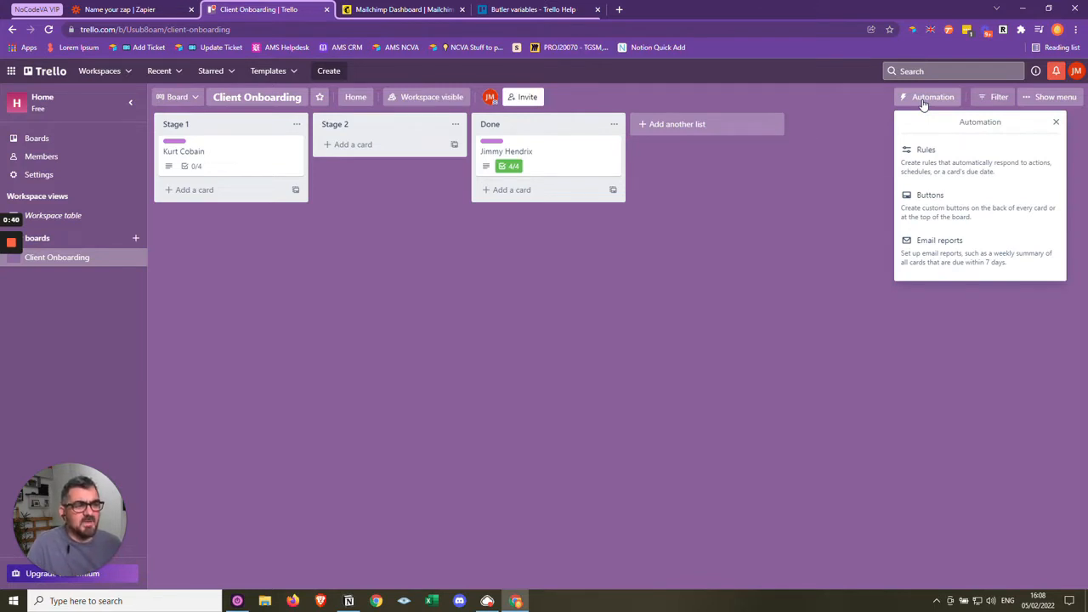
{"action": "left_click", "coordinate": [975, 159]}
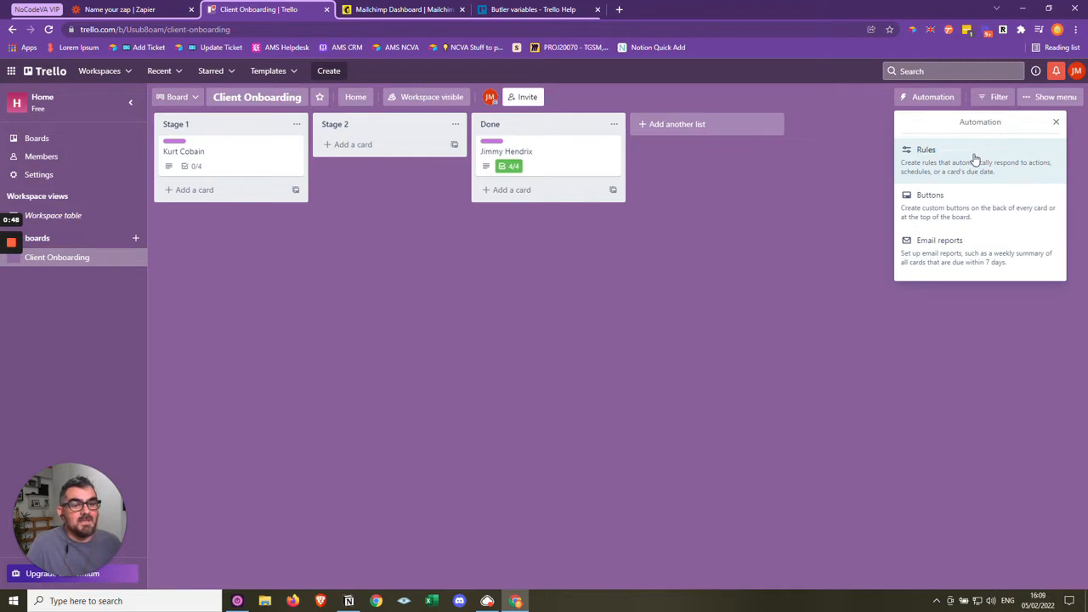
{"action": "left_click", "coordinate": [975, 160]}
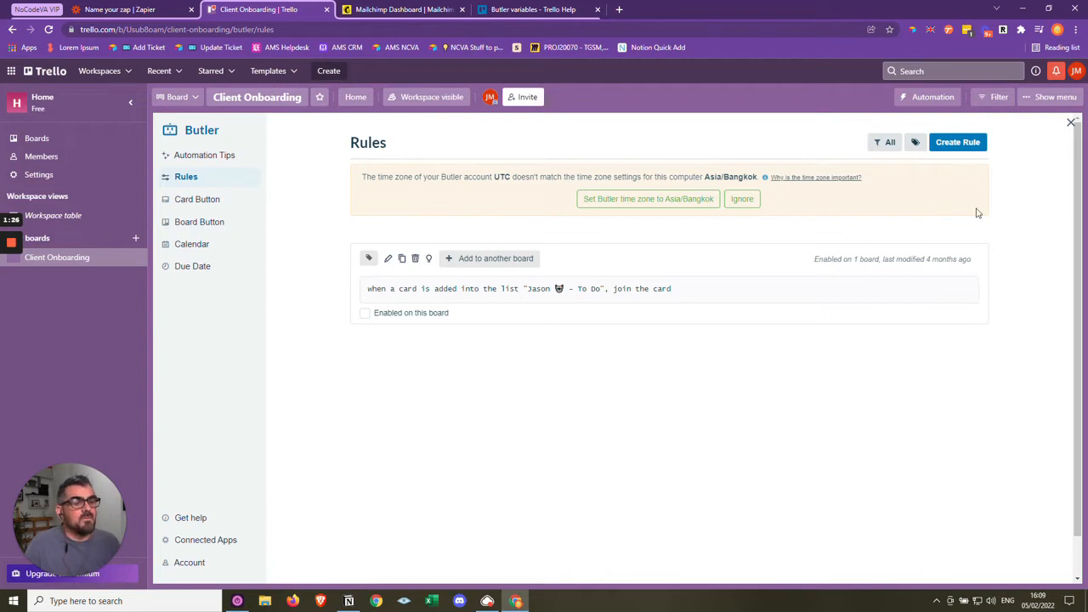
{"action": "left_click", "coordinate": [959, 145]}
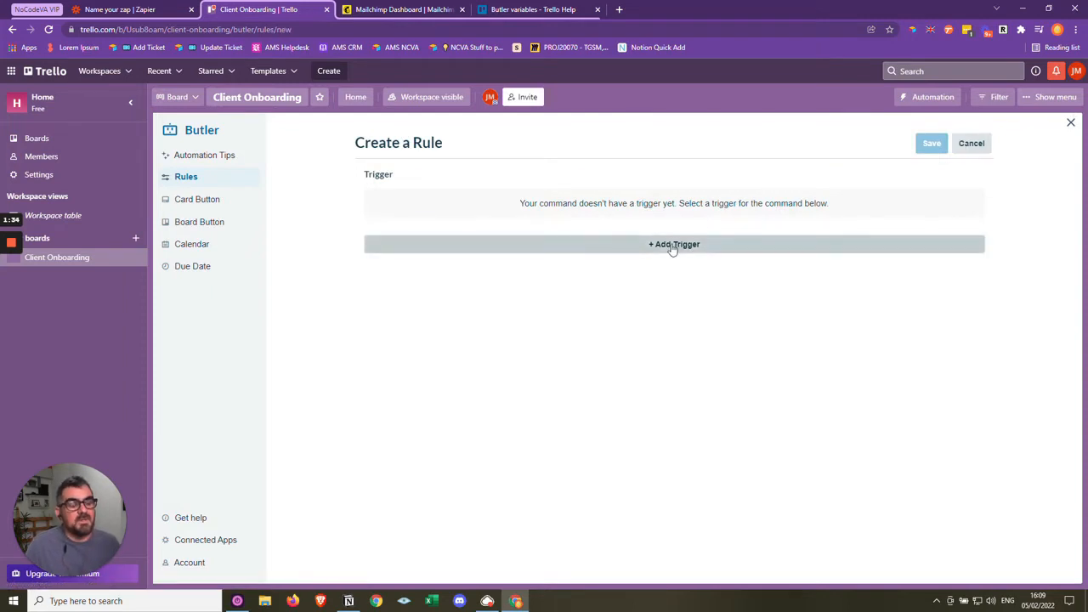
{"action": "left_click", "coordinate": [672, 245]}
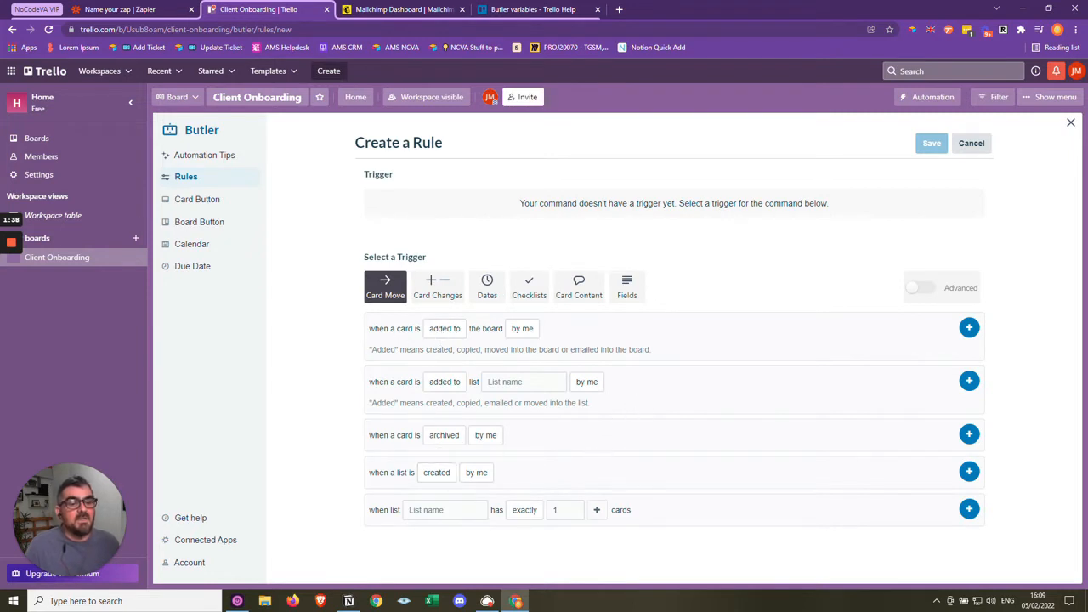
- Add a trigger to the rule for when a card is added to list Done by anyone
{"action": "left_click", "coordinate": [452, 384]}
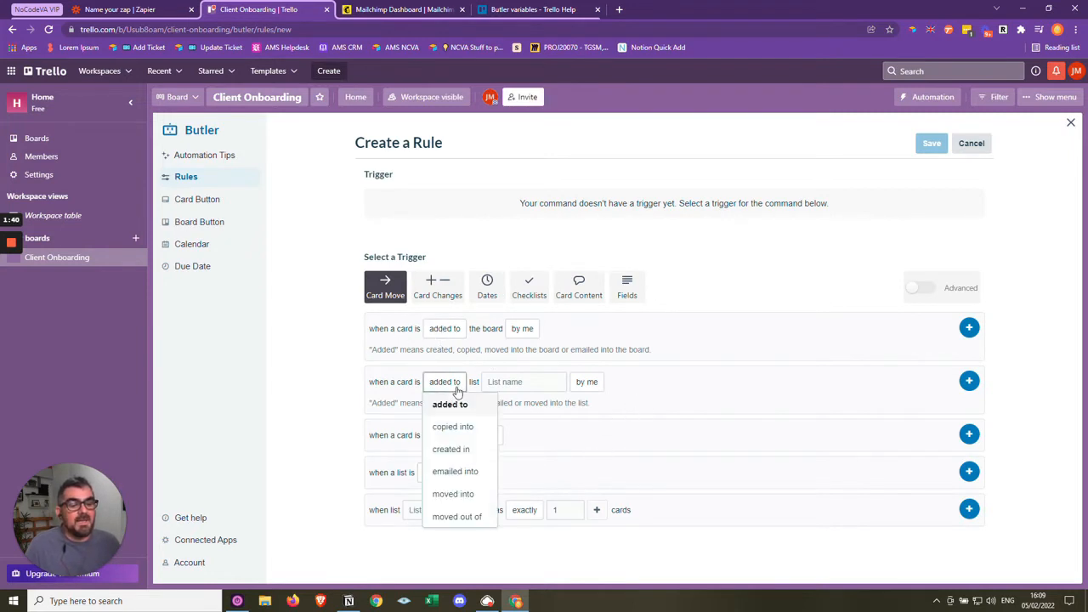
{"action": "left_click", "coordinate": [520, 381]}
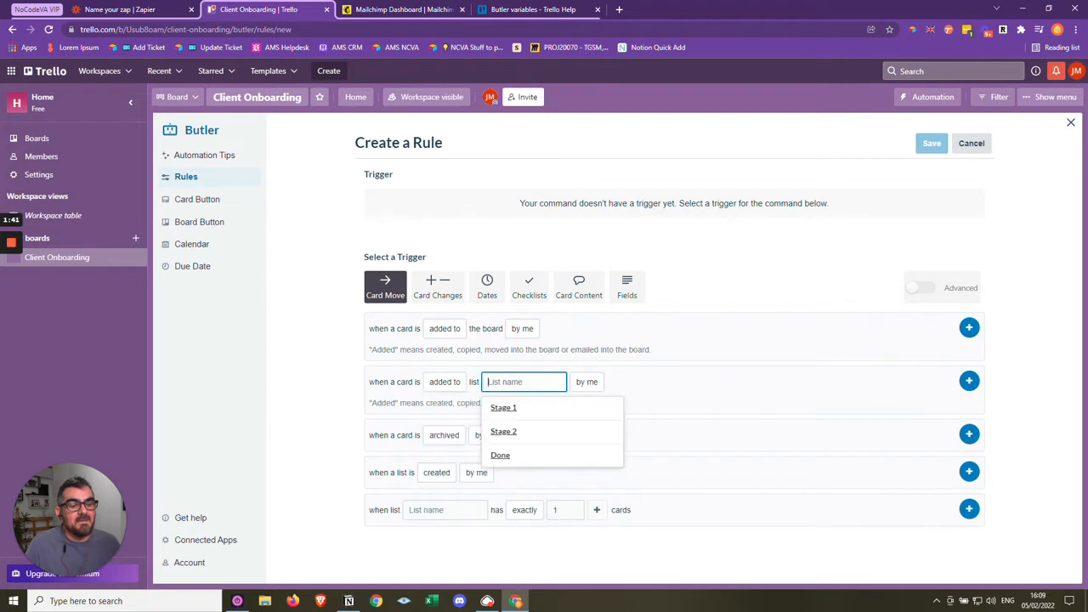
{"action": "left_click", "coordinate": [510, 457]}
{"action": "left_click", "coordinate": [585, 384]}
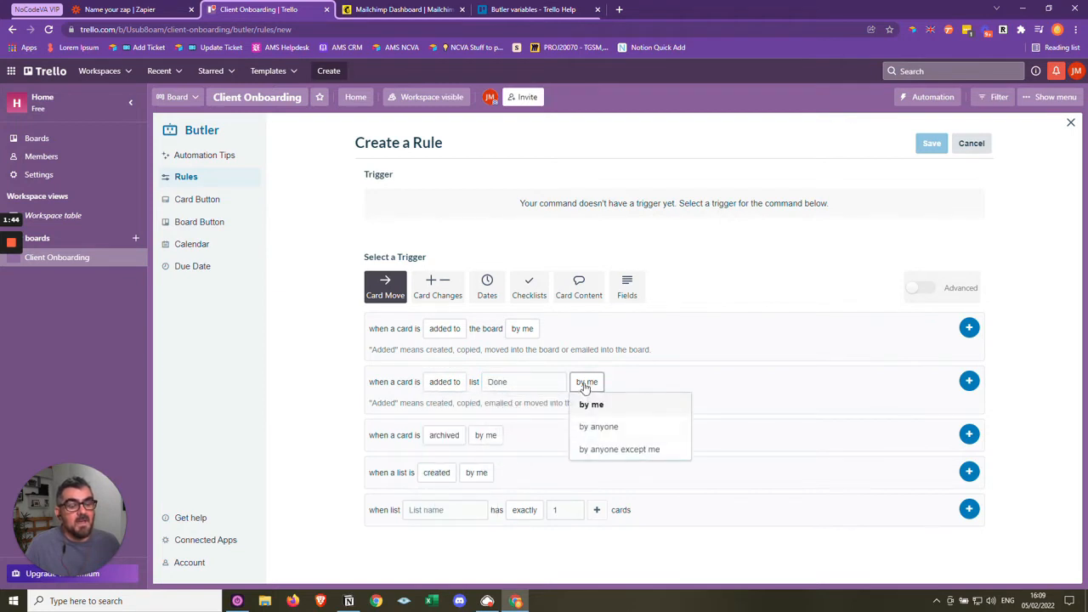
{"action": "left_click", "coordinate": [600, 427]}
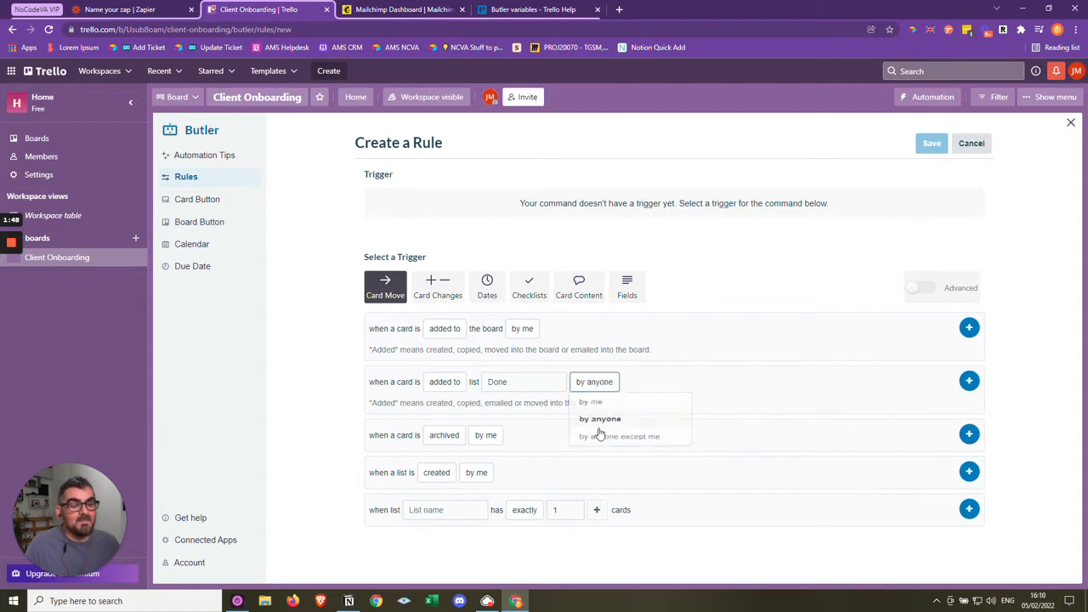
{"action": "left_click", "coordinate": [595, 382]}
{"action": "left_click", "coordinate": [823, 395]}
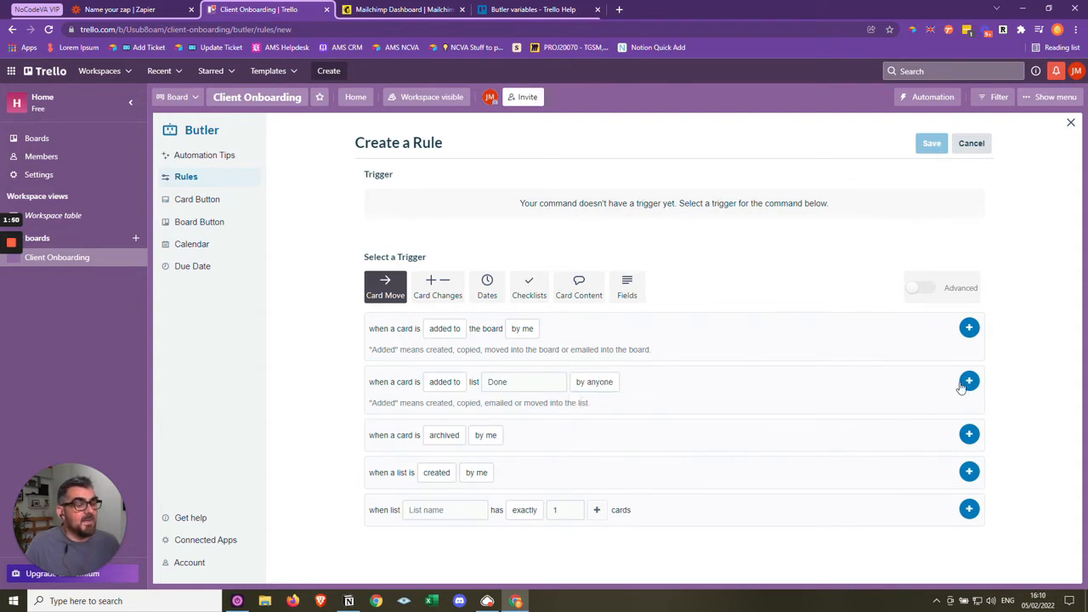
{"action": "left_click", "coordinate": [969, 381]}
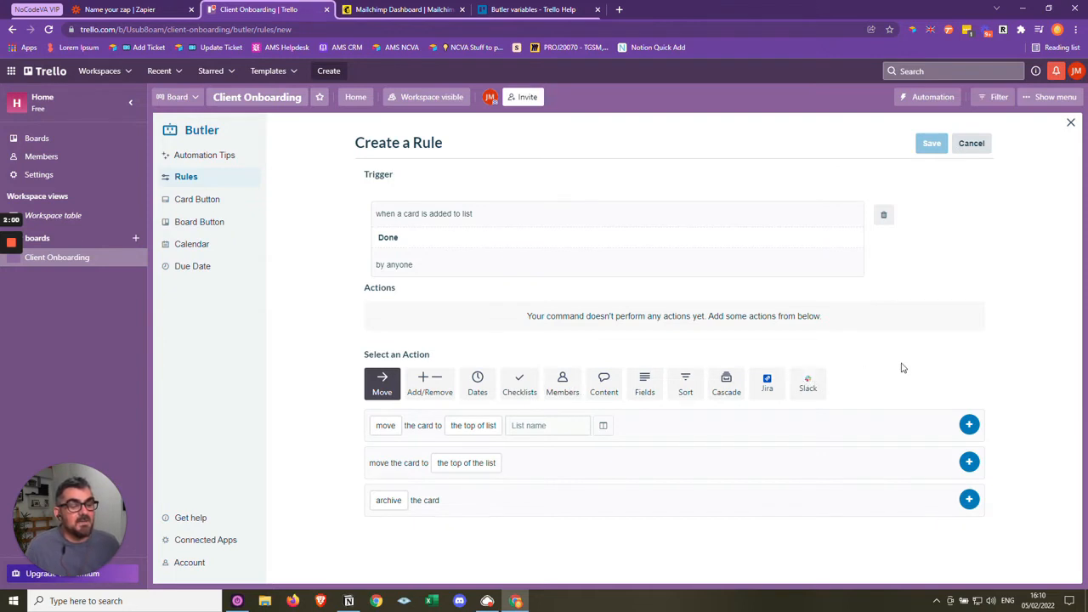
- Find the HTTP request among the content actions and set its method to post to
{"action": "left_click", "coordinate": [604, 384]}
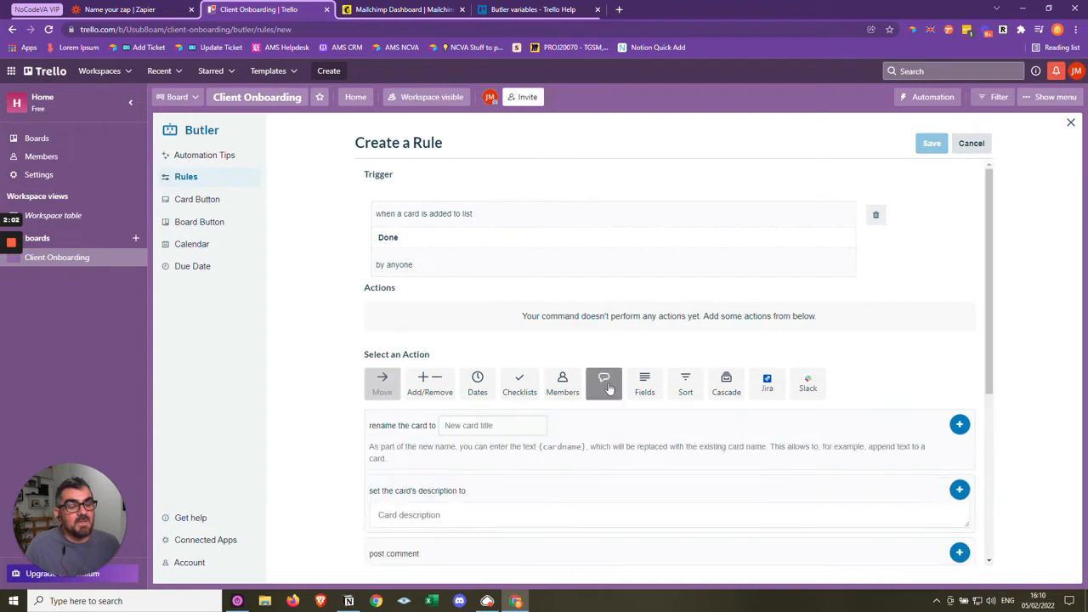
{"action": "scroll", "coordinate": [607, 389], "scroll_direction": "down", "scroll_amount": 2}
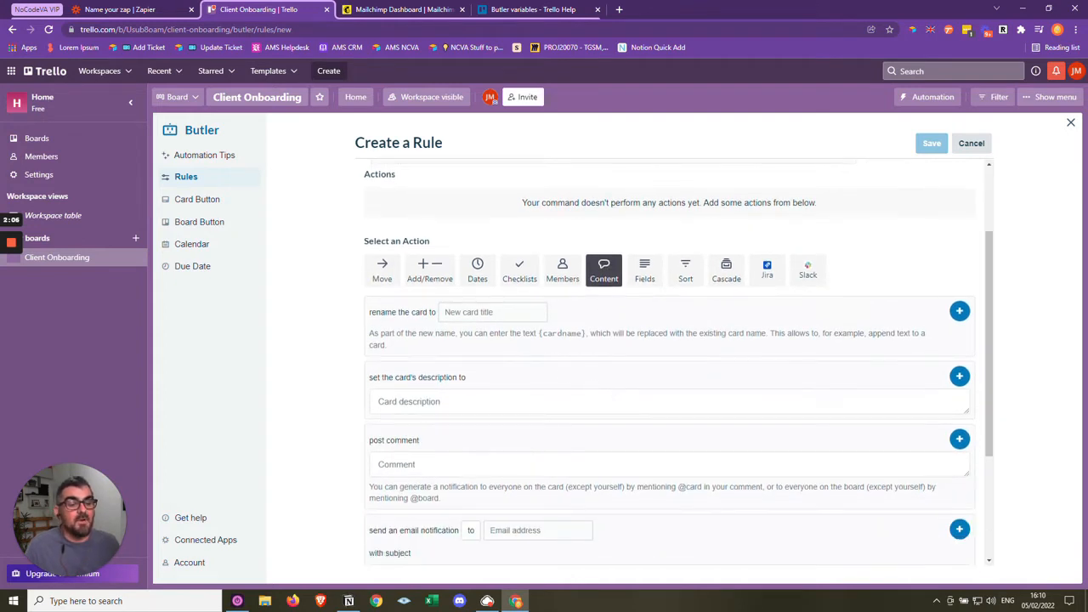
{"action": "scroll", "coordinate": [521, 368], "scroll_direction": "down", "scroll_amount": 2}
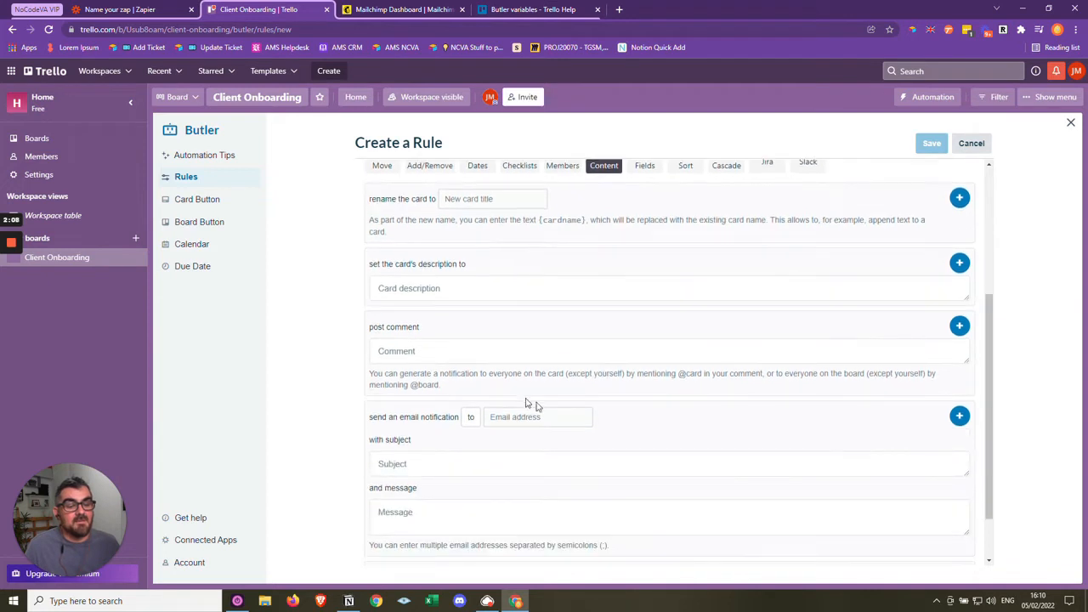
{"action": "scroll", "coordinate": [530, 404], "scroll_direction": "down", "scroll_amount": 1}
{"action": "scroll", "coordinate": [669, 357], "scroll_direction": "down", "scroll_amount": 1}
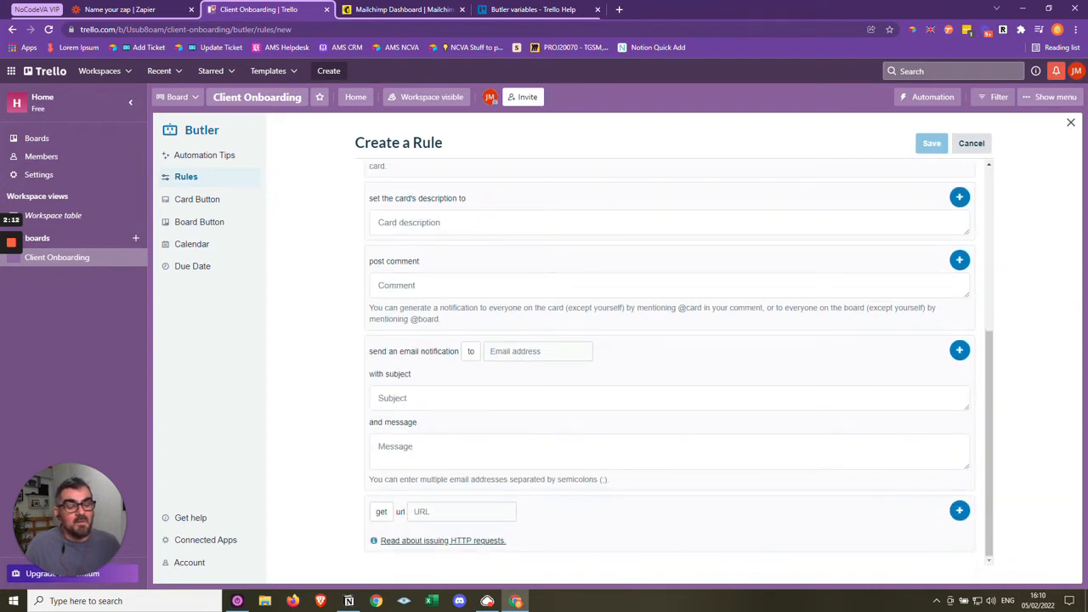
{"action": "left_click", "coordinate": [383, 517]}
{"action": "left_click", "coordinate": [629, 520]}
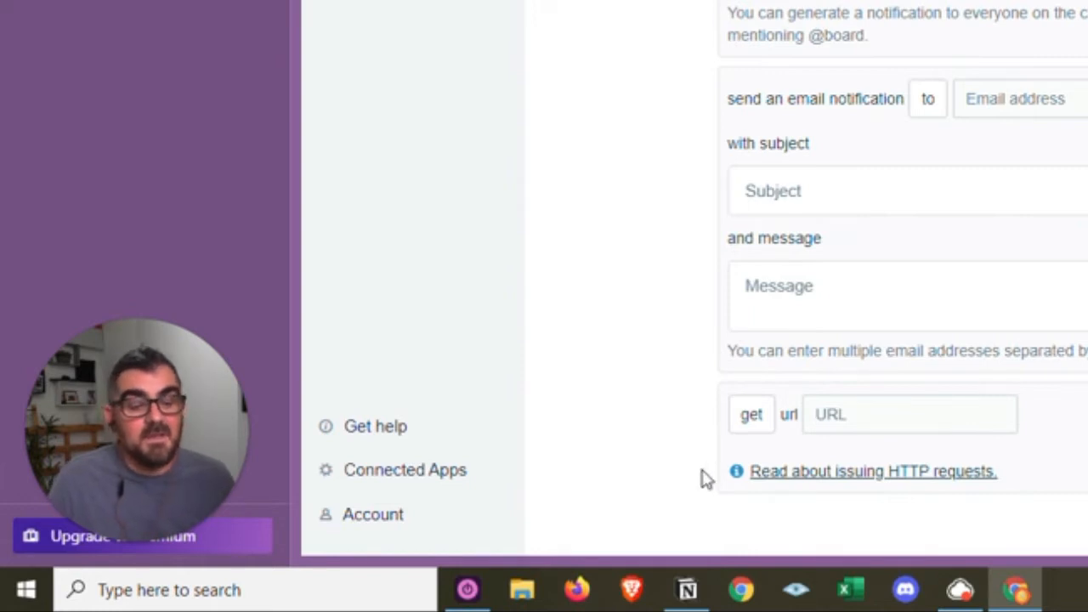
{"action": "left_click", "coordinate": [753, 416]}
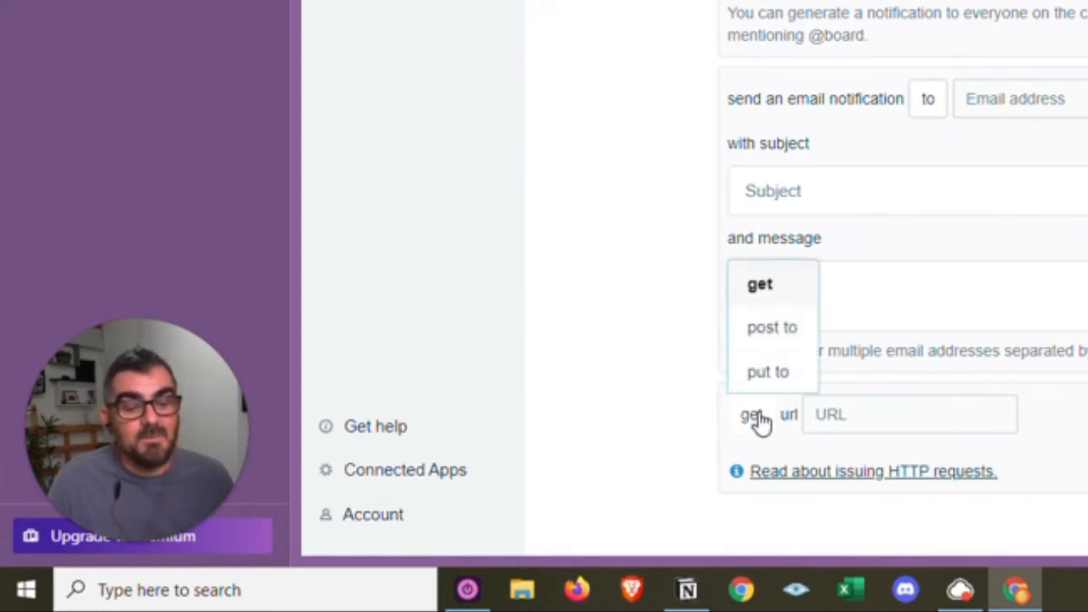
{"action": "left_click", "coordinate": [782, 338]}
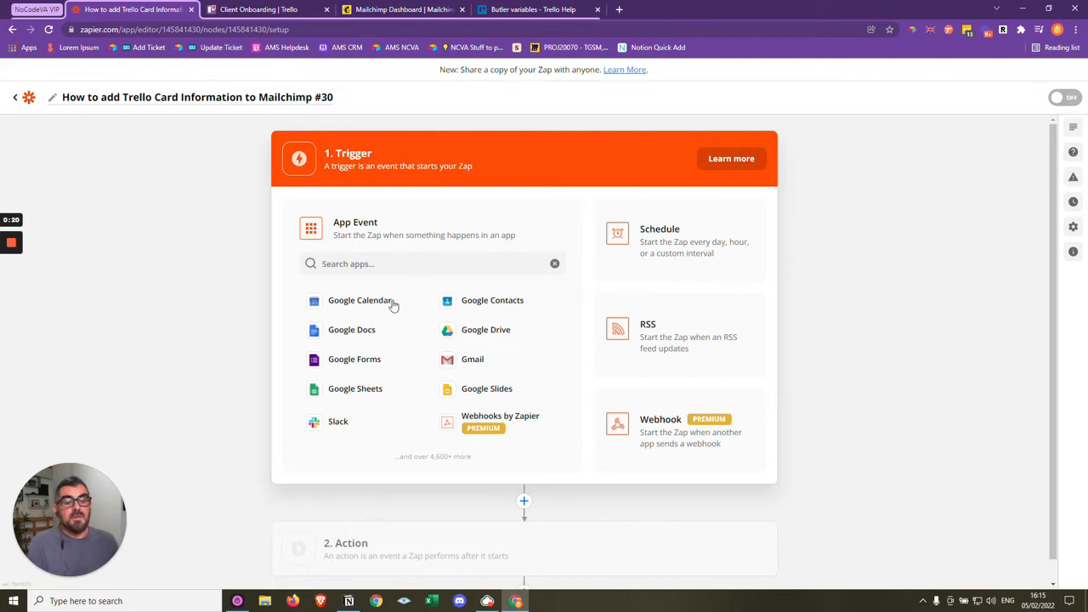
- In Zapier, set the Zap's trigger to Webhooks by Zapier with the Catch Hook event and copy its custom webhook URL
{"action": "left_click", "coordinate": [387, 264]}
{"action": "type", "text": "web"}
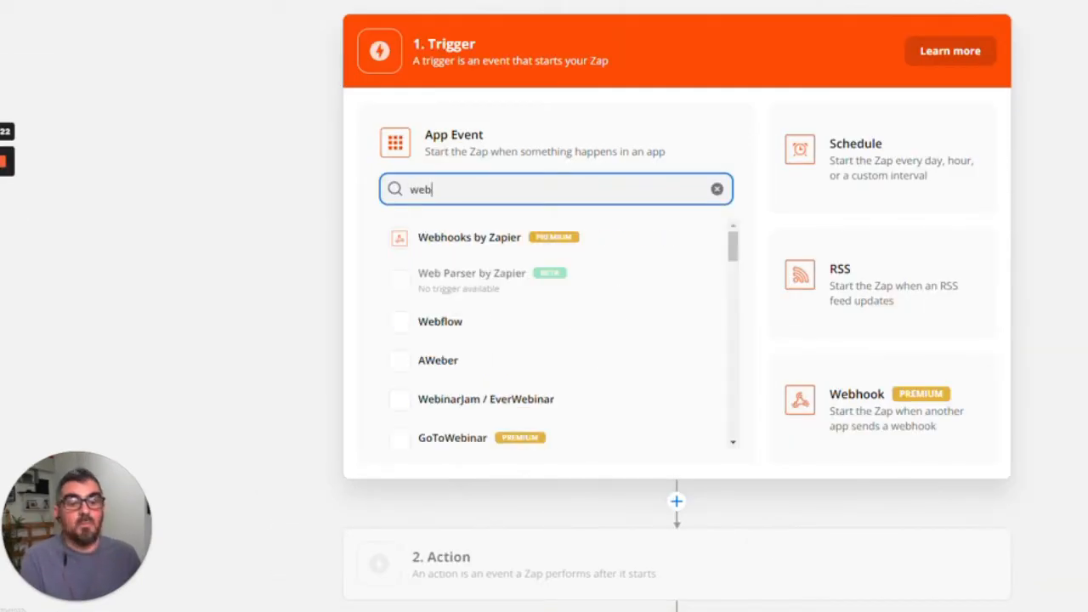
{"action": "left_click", "coordinate": [463, 246]}
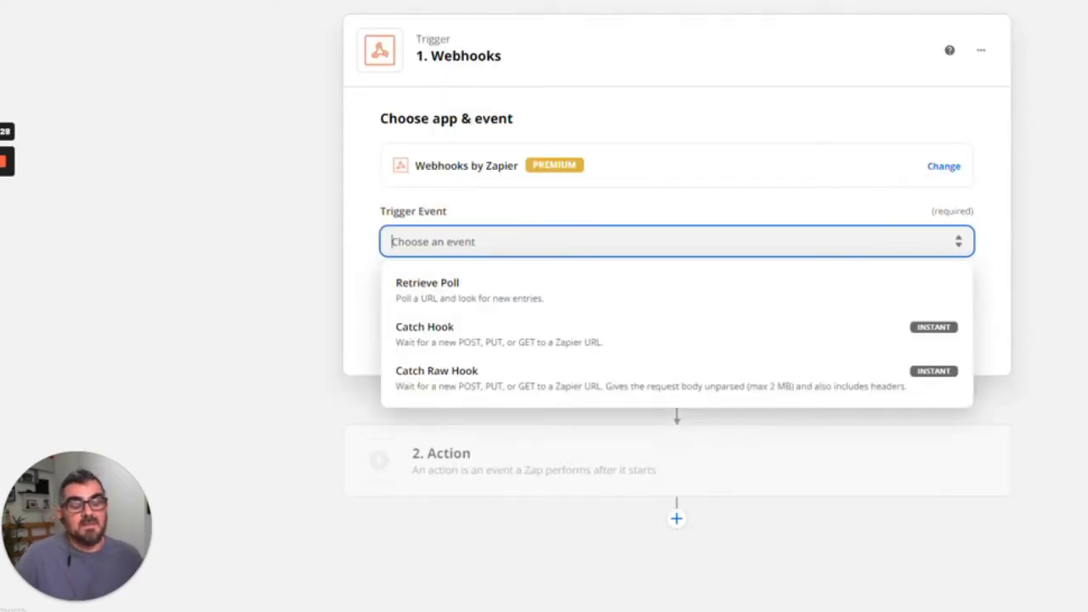
{"action": "left_click", "coordinate": [470, 340]}
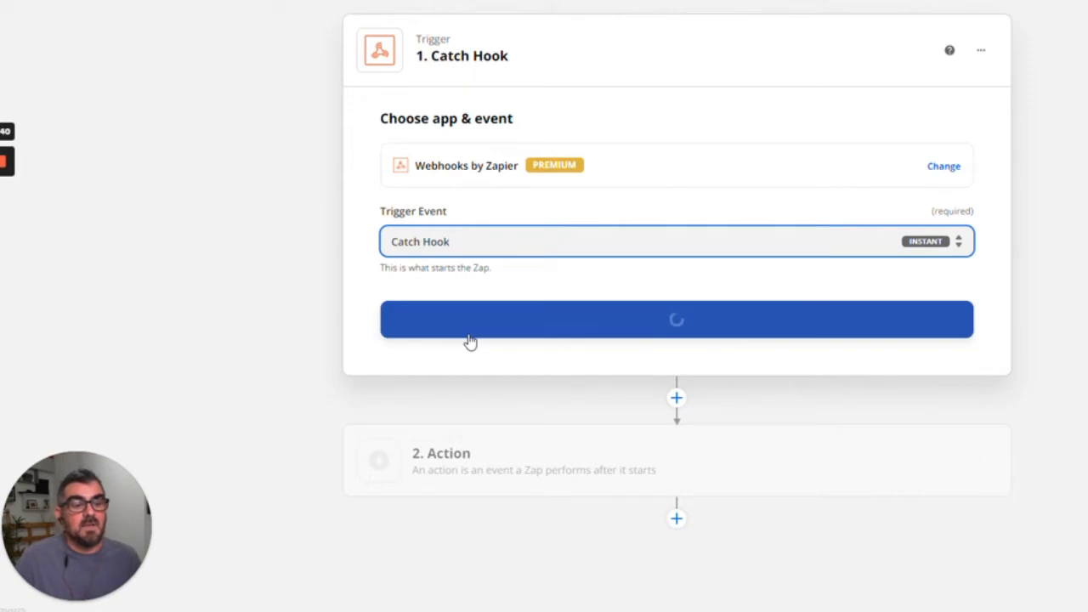
{"action": "left_click", "coordinate": [666, 324]}
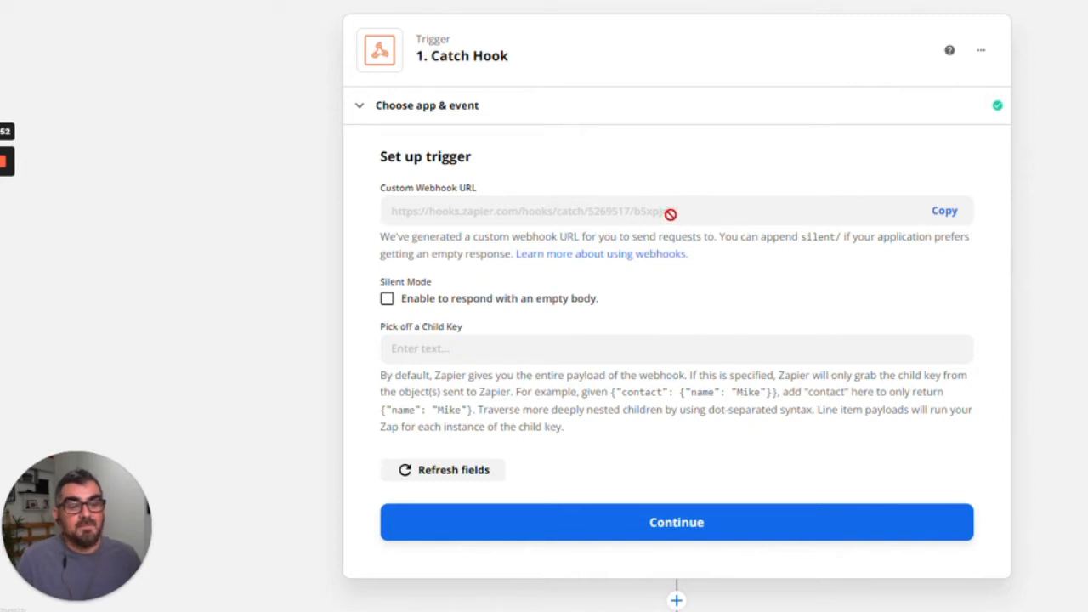
{"action": "left_click", "coordinate": [949, 217]}
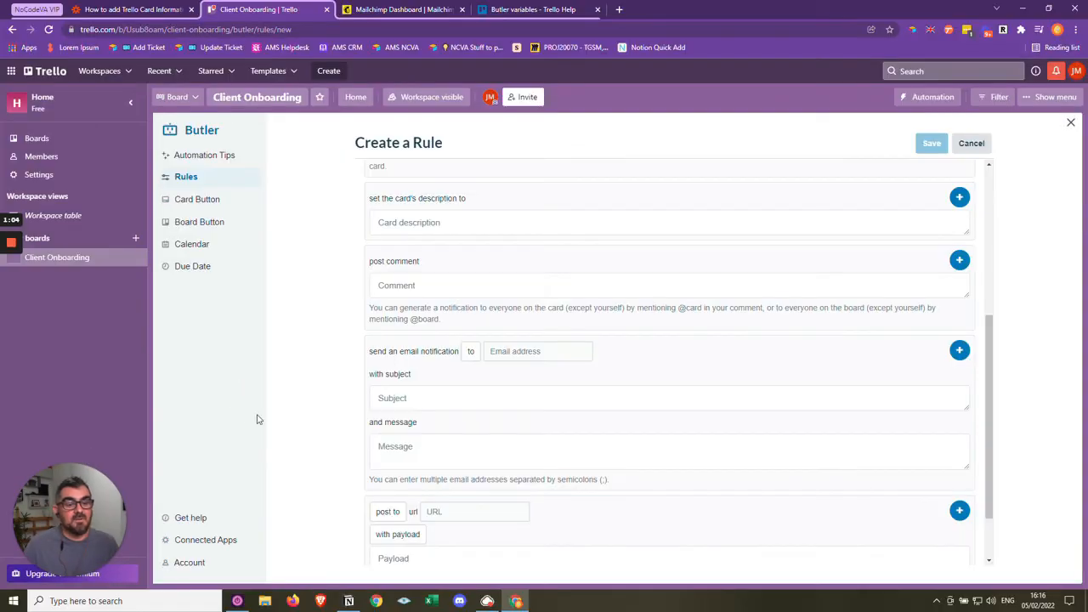
- Back in the Trello rule, keep the post to method and paste the Zapier webhook URL as the request's URL
{"action": "left_click", "coordinate": [391, 515]}
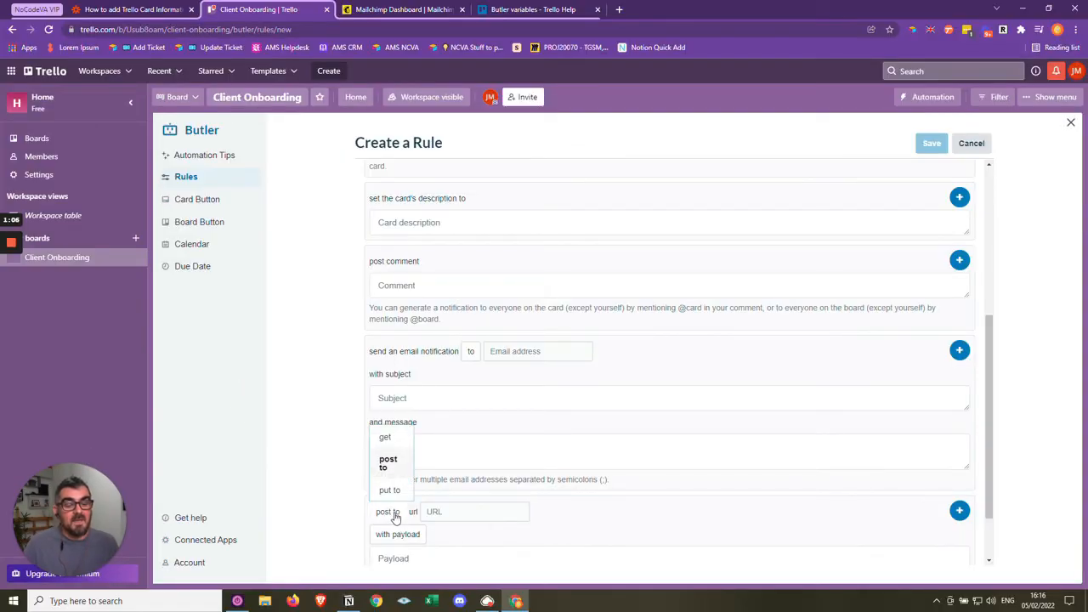
{"action": "left_click", "coordinate": [326, 521]}
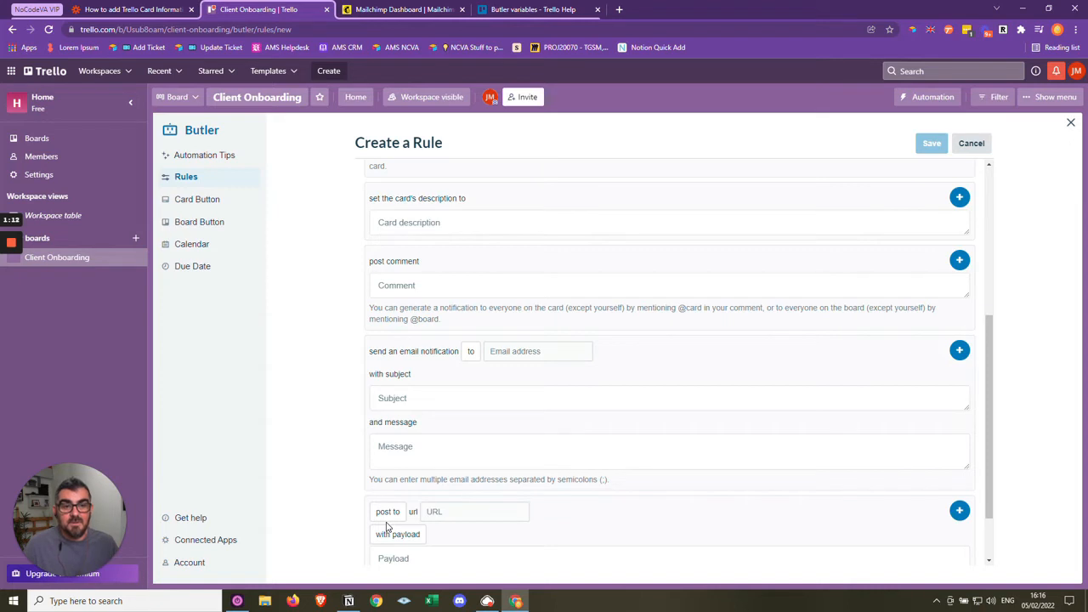
{"action": "left_click", "coordinate": [434, 511]}
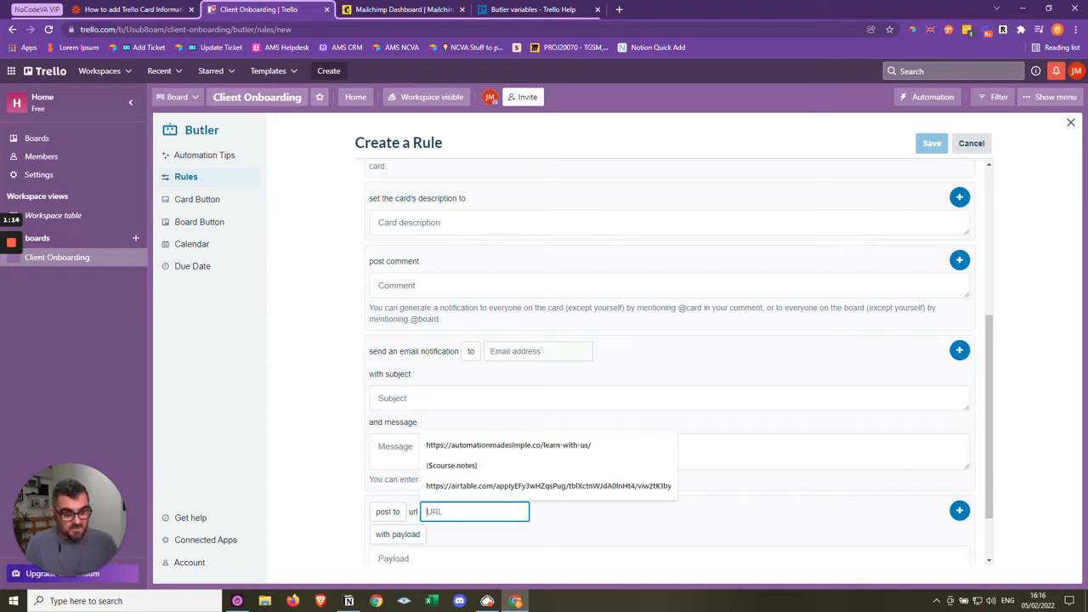
{"action": "key", "text": "ctrl+v"}
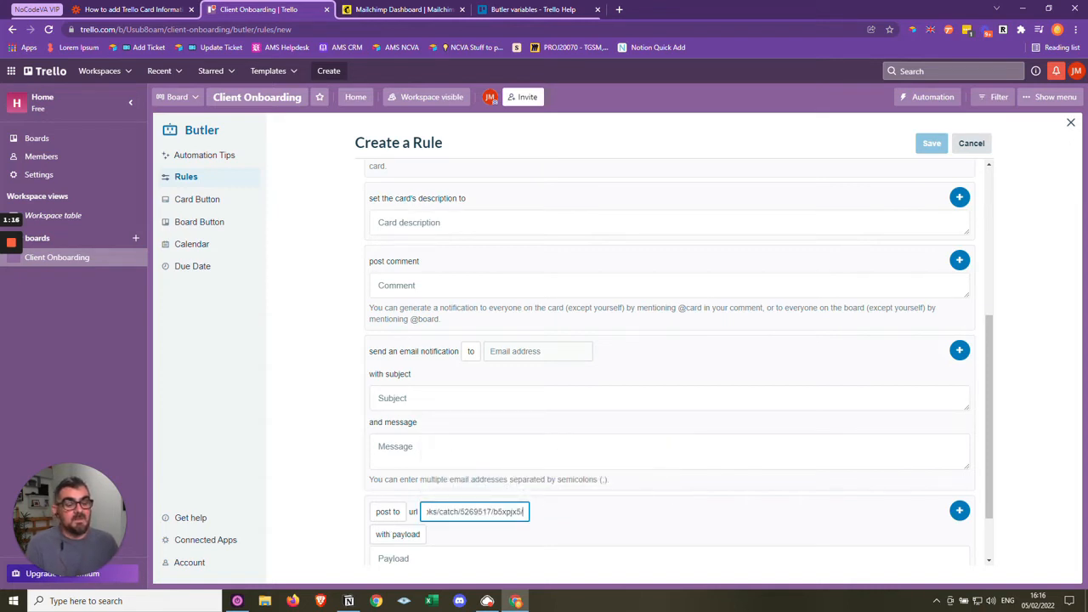
{"action": "left_click", "coordinate": [578, 532]}
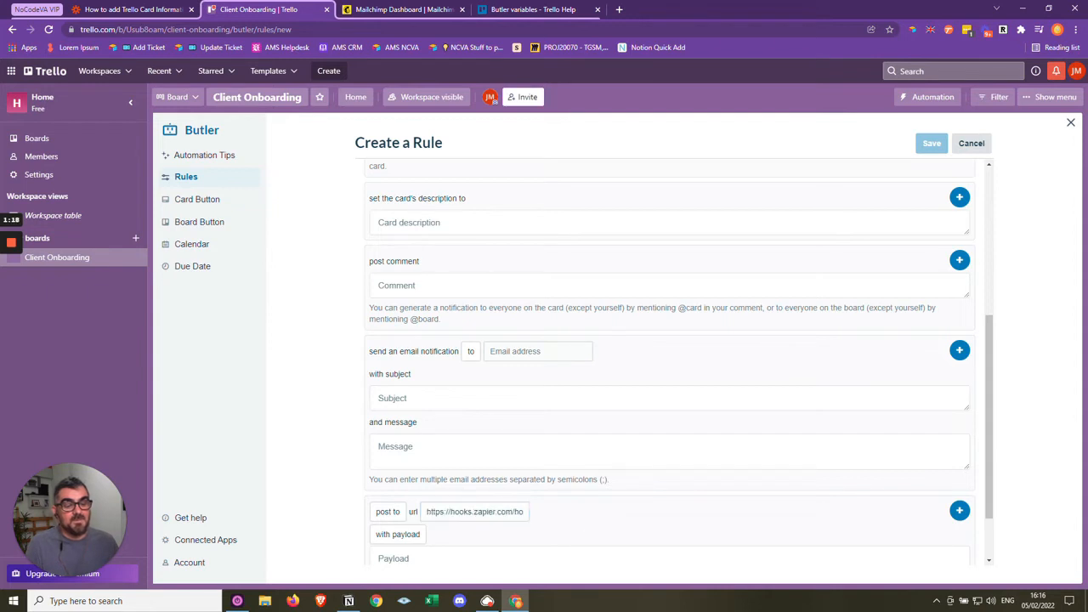
- Keep the request's with payload option and paste the payload {"CardName":"{cardname}","description":"{carddescription}","CardLabel":"{cardlabels}"}
{"action": "scroll", "coordinate": [439, 490], "scroll_direction": "down", "scroll_amount": 1}
{"action": "left_click", "coordinate": [411, 484]}
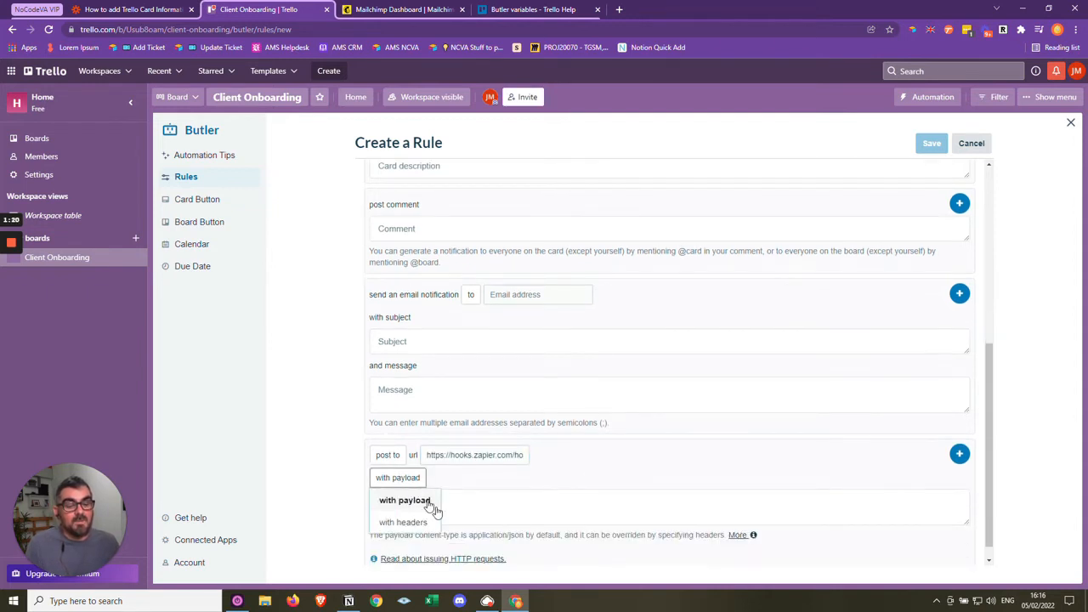
{"action": "left_click", "coordinate": [431, 502]}
{"action": "left_click", "coordinate": [431, 503]}
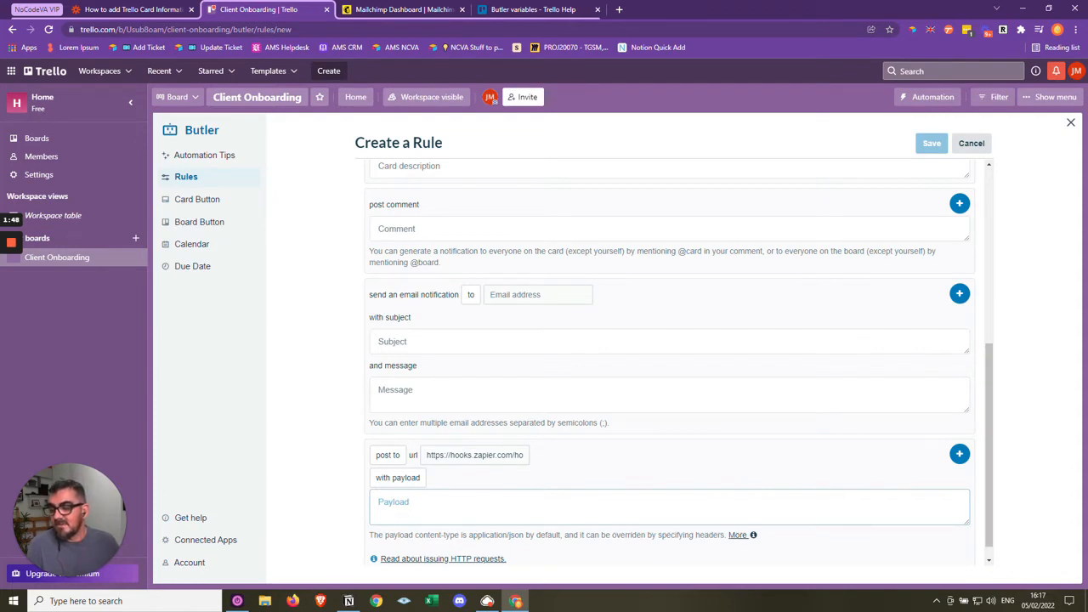
{"action": "key", "text": "alt+Tab"}
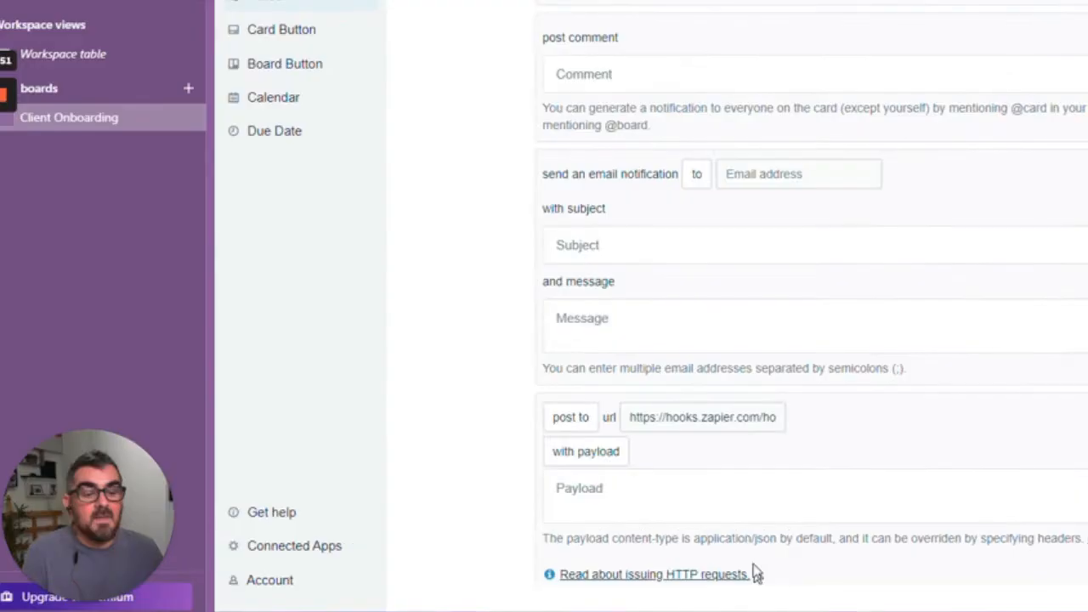
{"action": "left_click", "coordinate": [510, 508]}
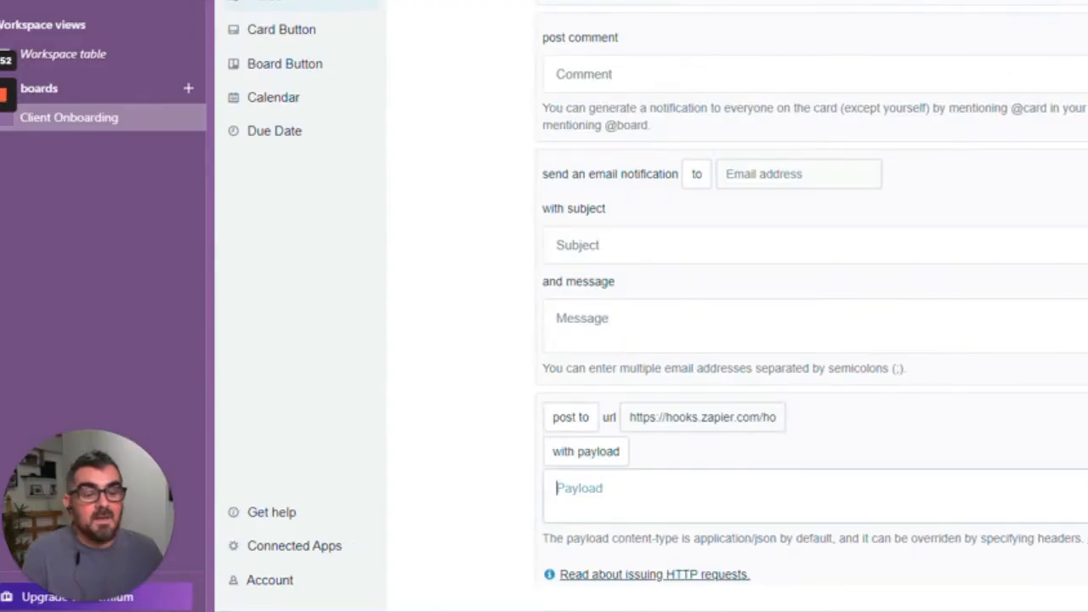
{"action": "key", "text": "ctrl+v"}
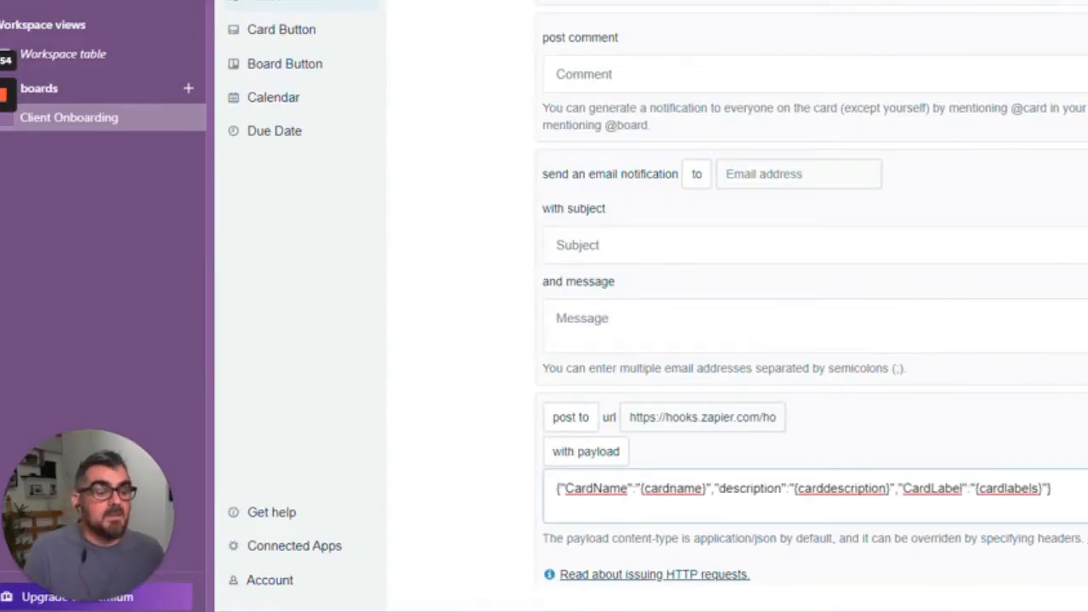
{"action": "left_click", "coordinate": [448, 458]}
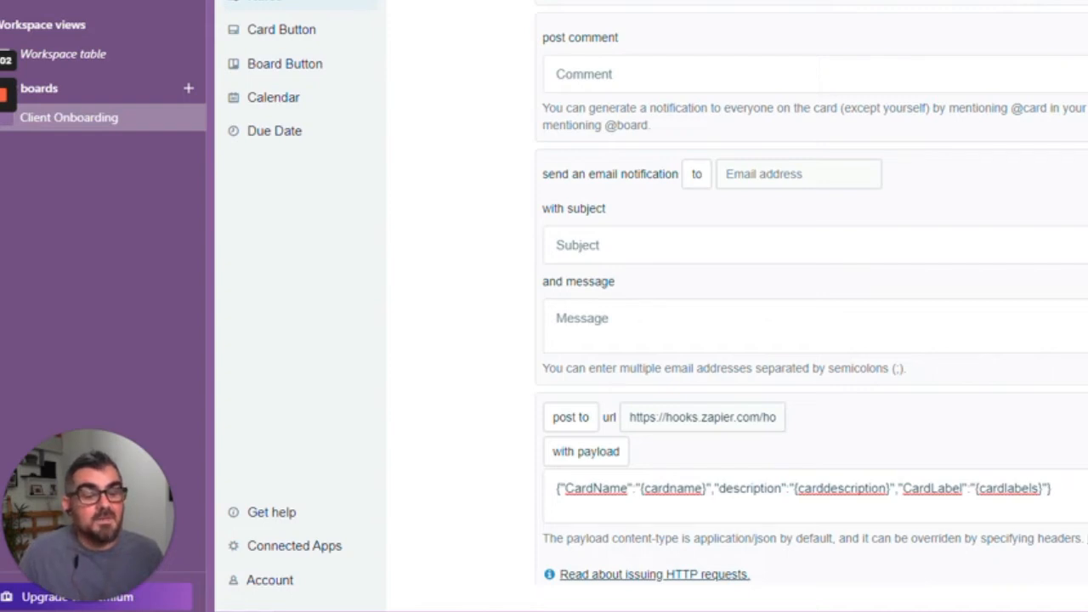
- Examine the payload's structure: the CardName key, the enclosing braces, the {cardname} variable and the start of the description key
{"action": "double_click", "coordinate": [595, 488]}
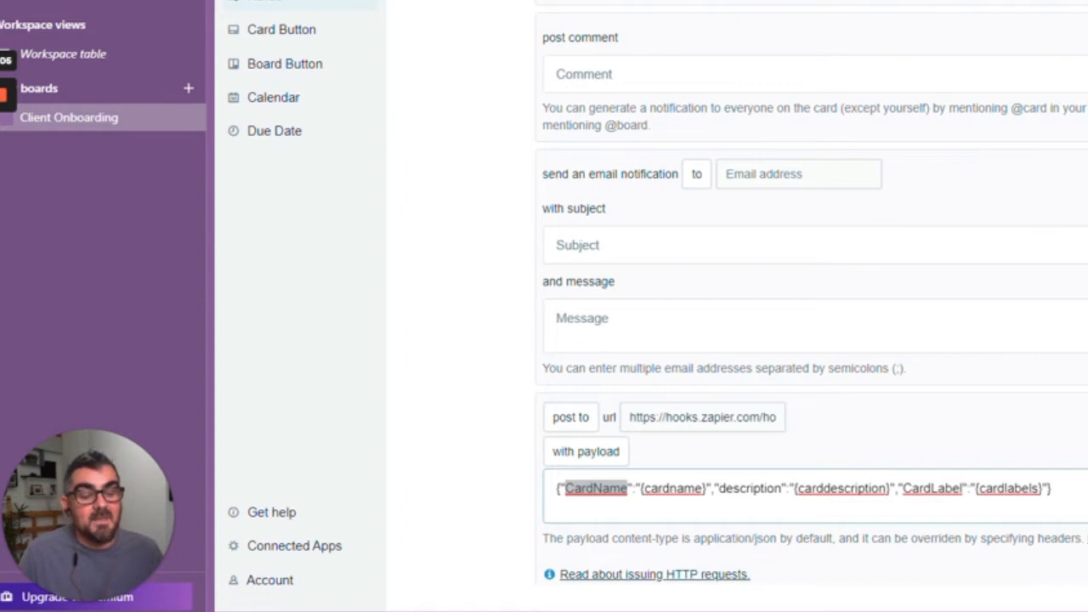
{"action": "left_click", "coordinate": [633, 488]}
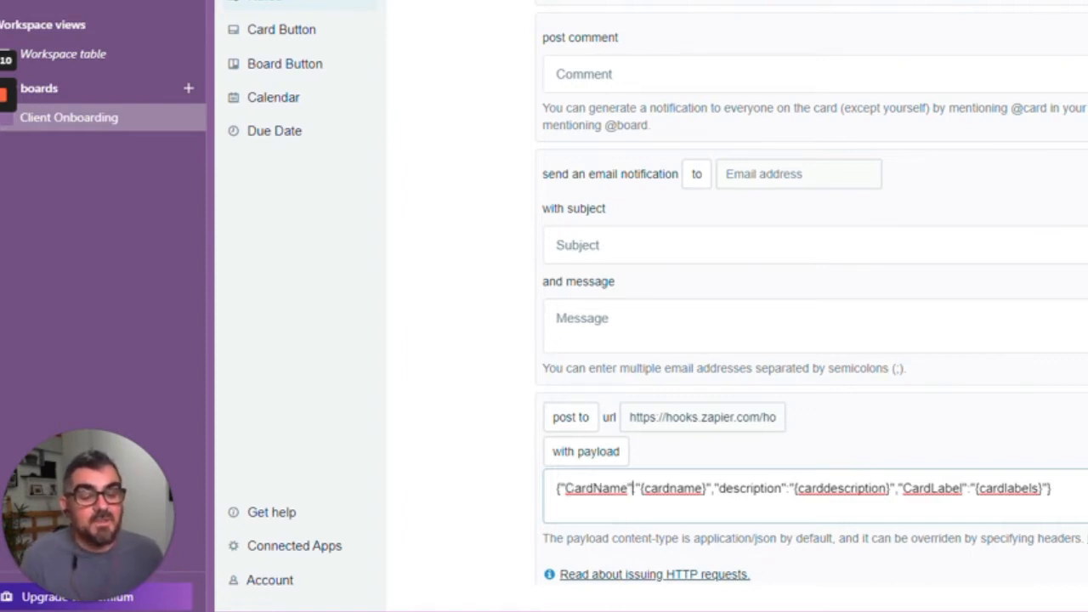
{"action": "left_click_drag", "start_coordinate": [562, 488], "coordinate": [557, 488]}
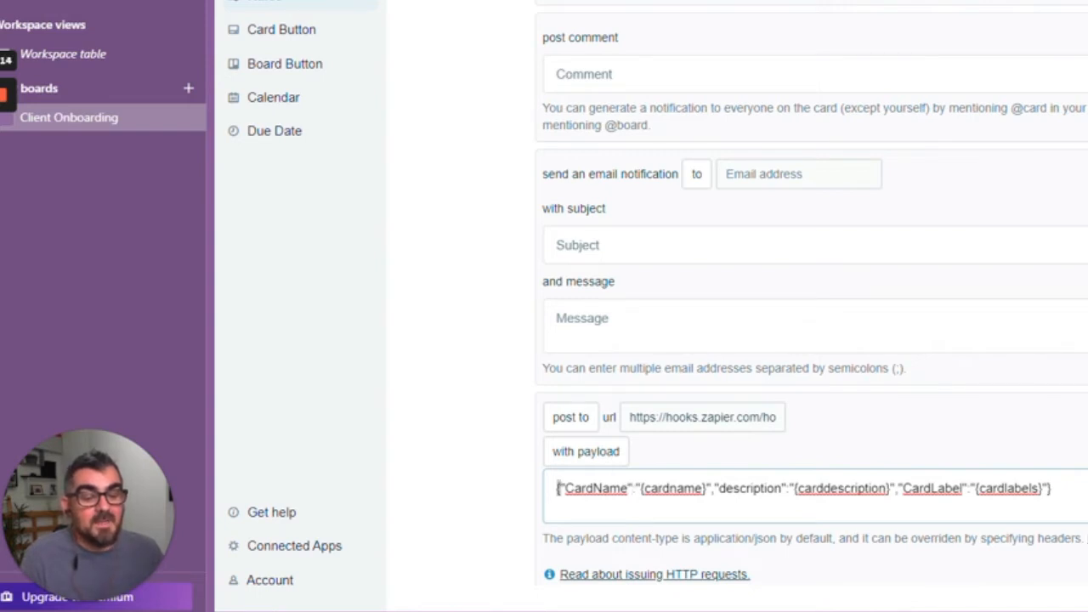
{"action": "left_click", "coordinate": [1053, 488]}
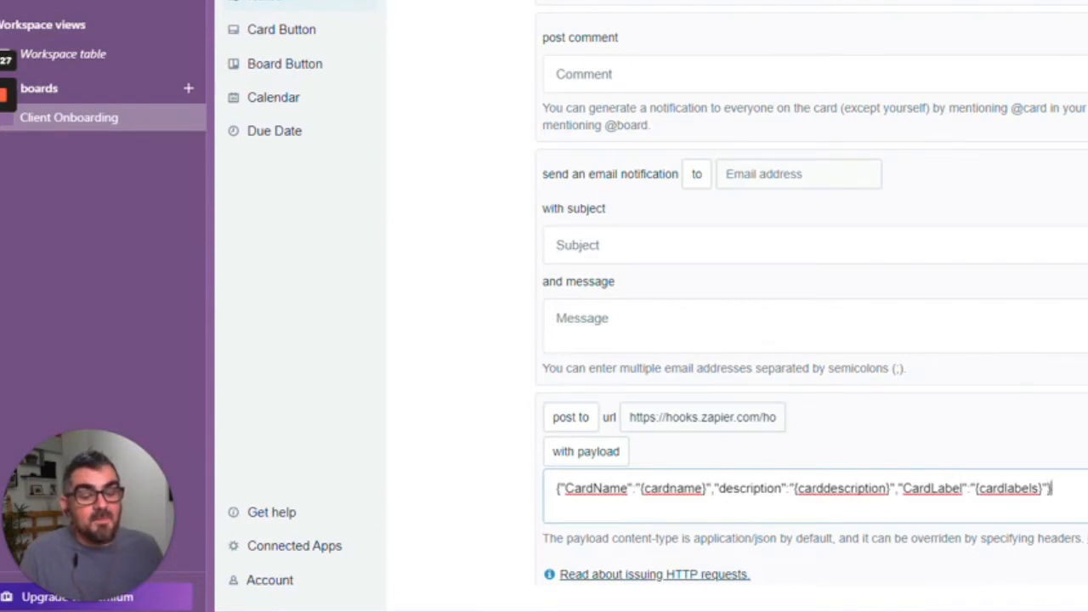
{"action": "left_click_drag", "start_coordinate": [707, 489], "coordinate": [641, 489]}
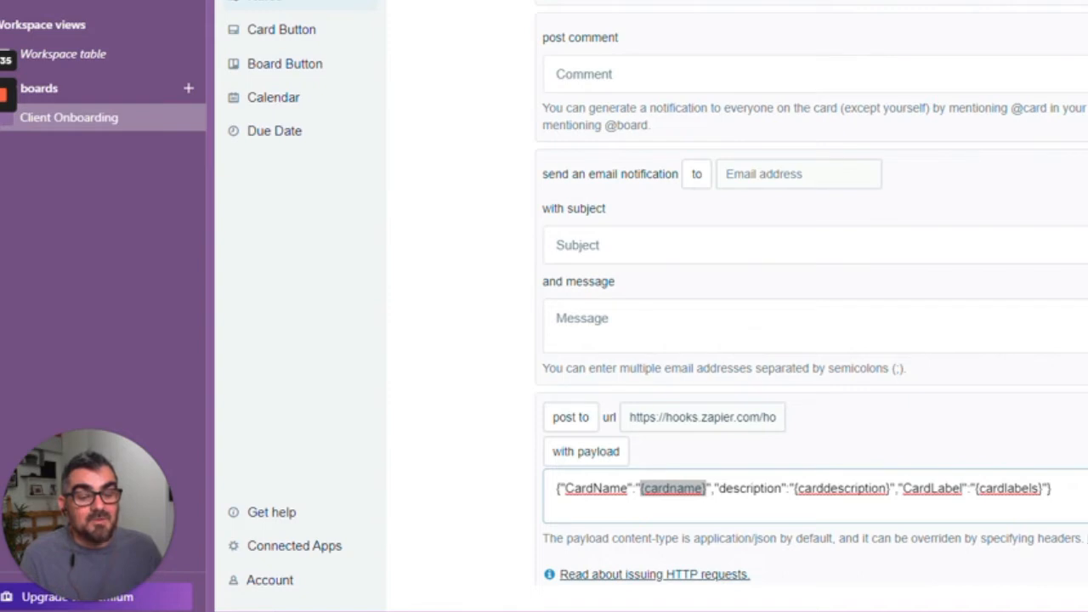
{"action": "left_click", "coordinate": [719, 489]}
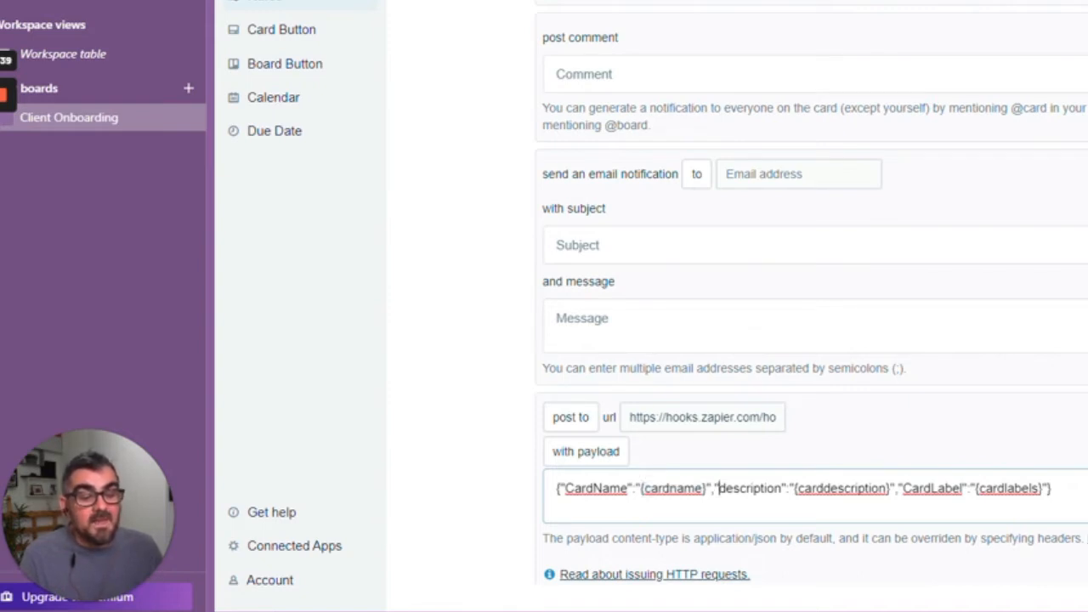
- Examine the rest of the payload: the description key with its {carddescription} variable and the CardLabel key with {cardlabels}
{"action": "left_click_drag", "start_coordinate": [714, 489], "coordinate": [781, 489]}
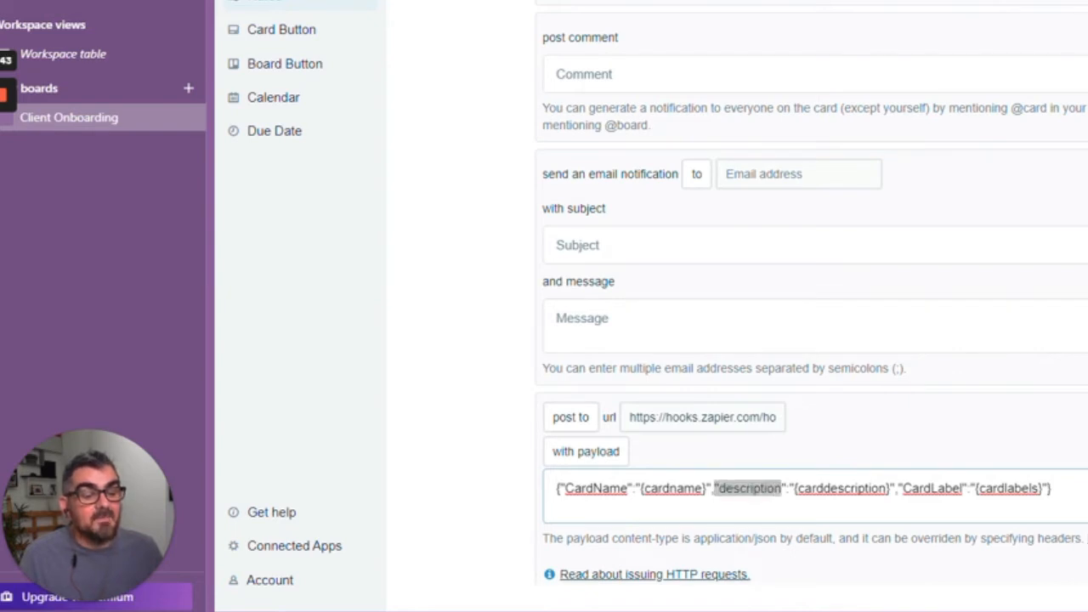
{"action": "left_click_drag", "start_coordinate": [794, 489], "coordinate": [890, 489]}
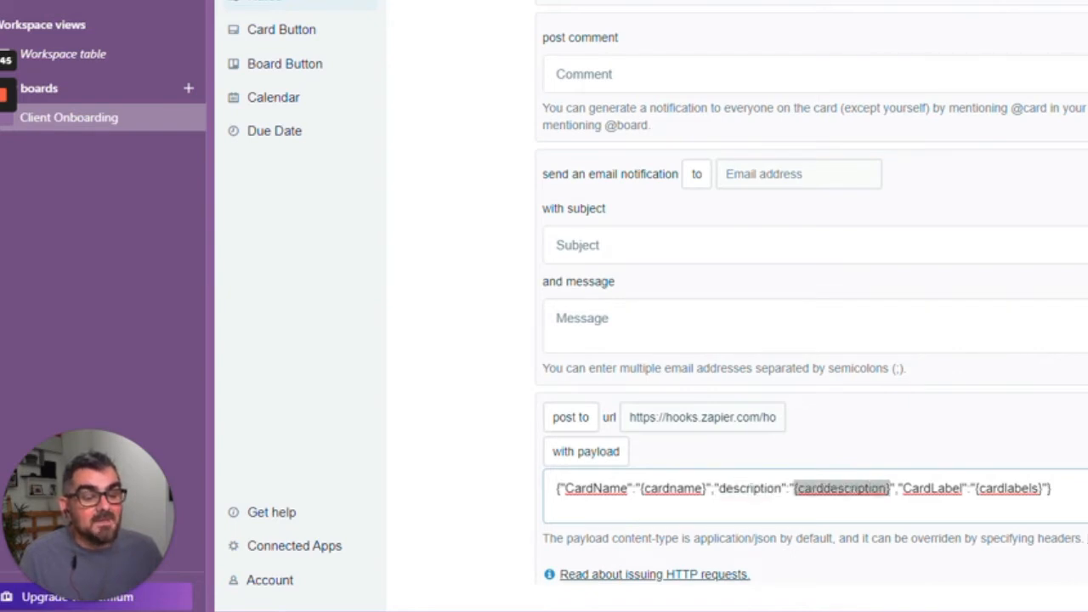
{"action": "left_click", "coordinate": [903, 488]}
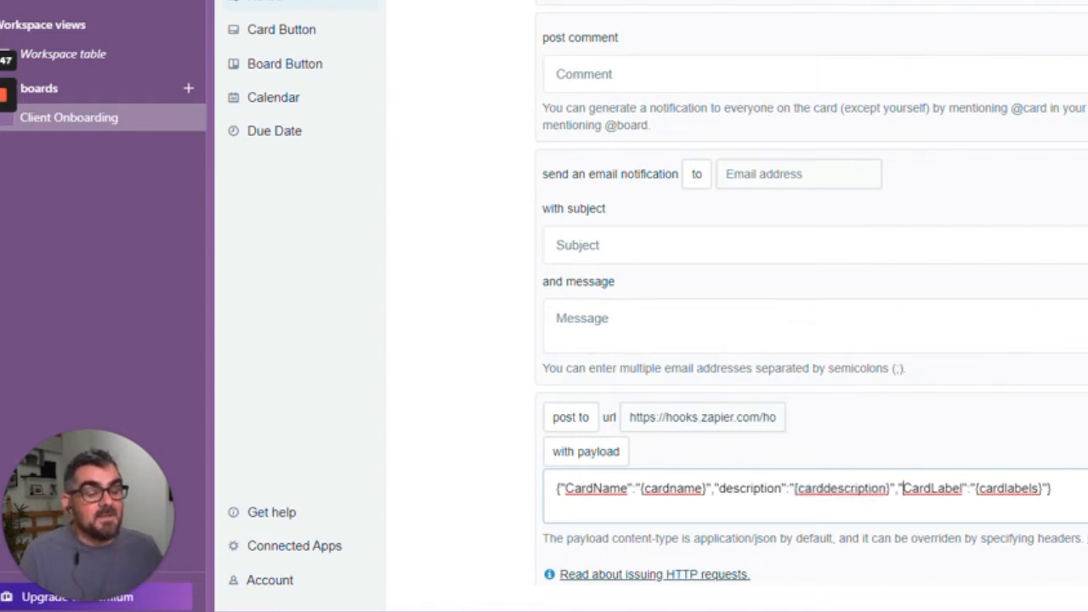
{"action": "left_click_drag", "start_coordinate": [961, 488], "coordinate": [903, 488]}
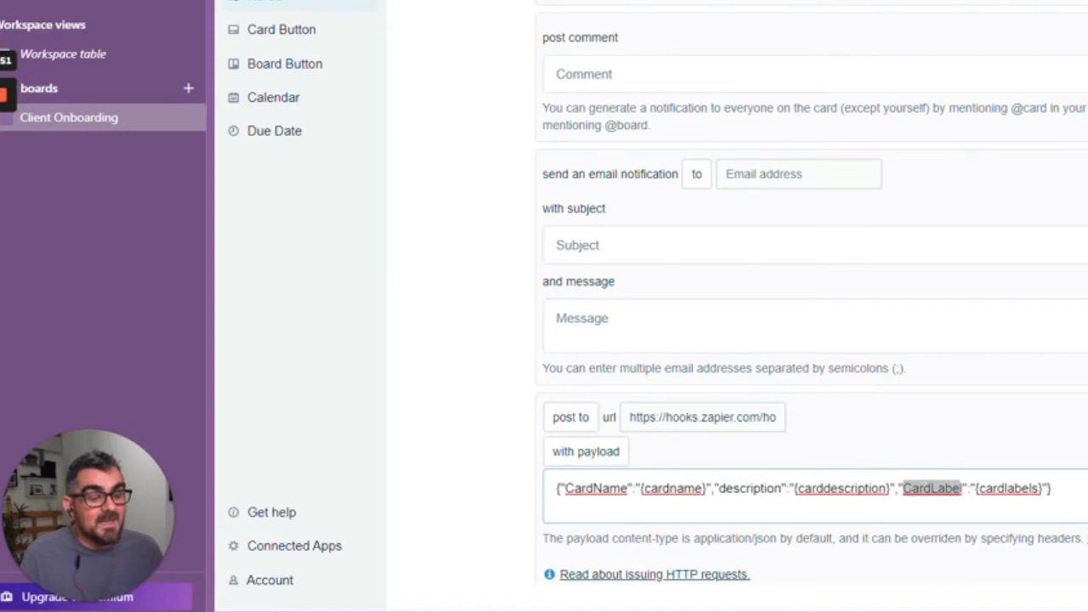
{"action": "left_click_drag", "start_coordinate": [1043, 489], "coordinate": [975, 489]}
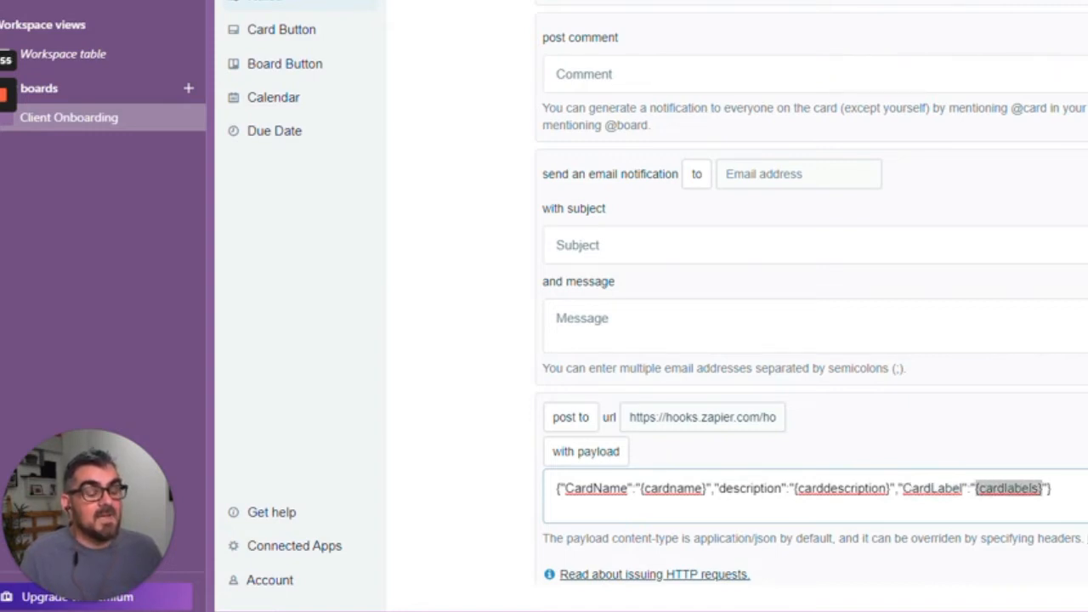
{"action": "left_click", "coordinate": [1052, 489]}
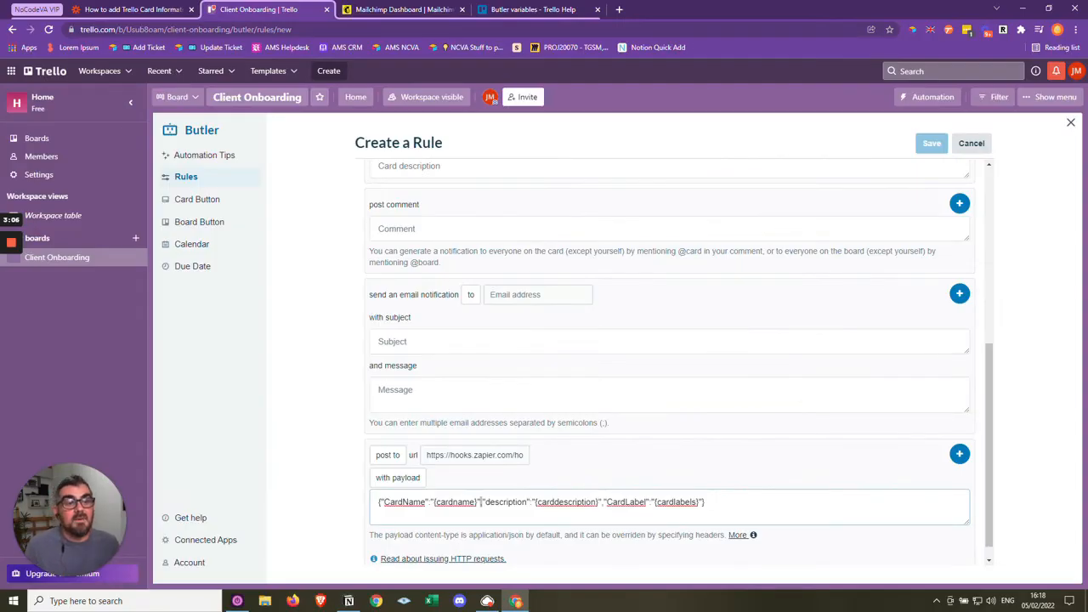
- Review the Butler variables help page, from the time, date and board variables to the card variables such as {cardmoveisodate}
{"action": "left_click", "coordinate": [521, 10]}
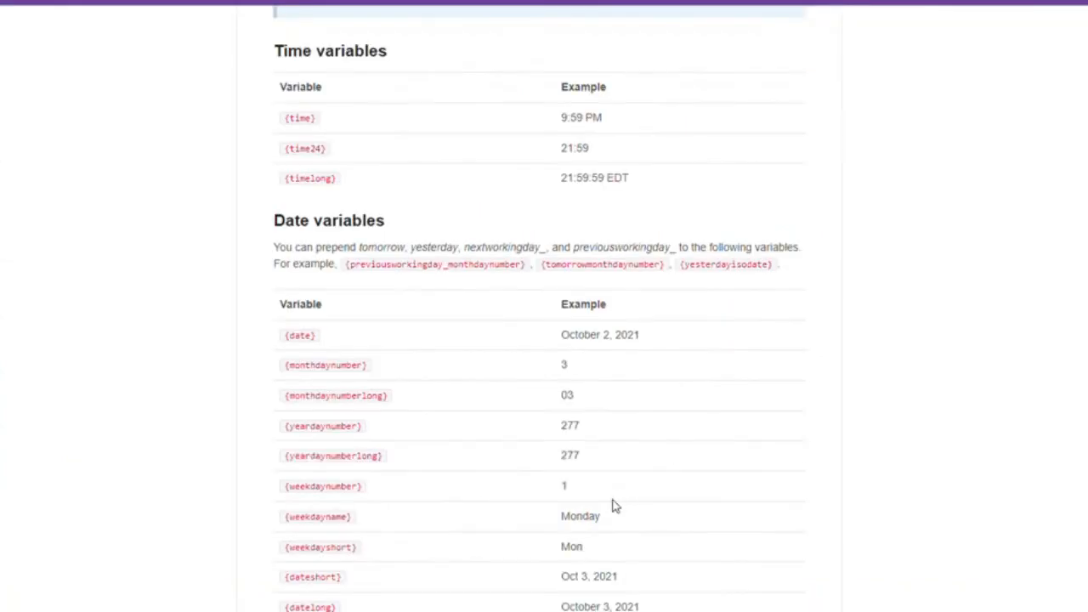
{"action": "scroll", "coordinate": [616, 507], "scroll_direction": "down", "scroll_amount": 3}
{"action": "scroll", "coordinate": [599, 533], "scroll_direction": "down", "scroll_amount": 12}
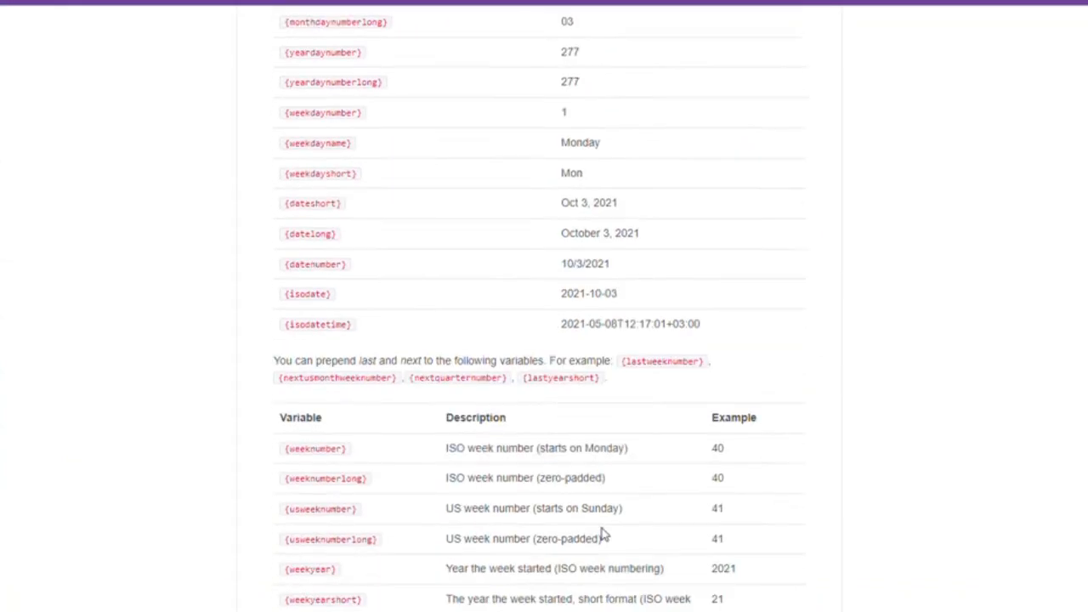
{"action": "scroll", "coordinate": [600, 539], "scroll_direction": "down", "scroll_amount": 5}
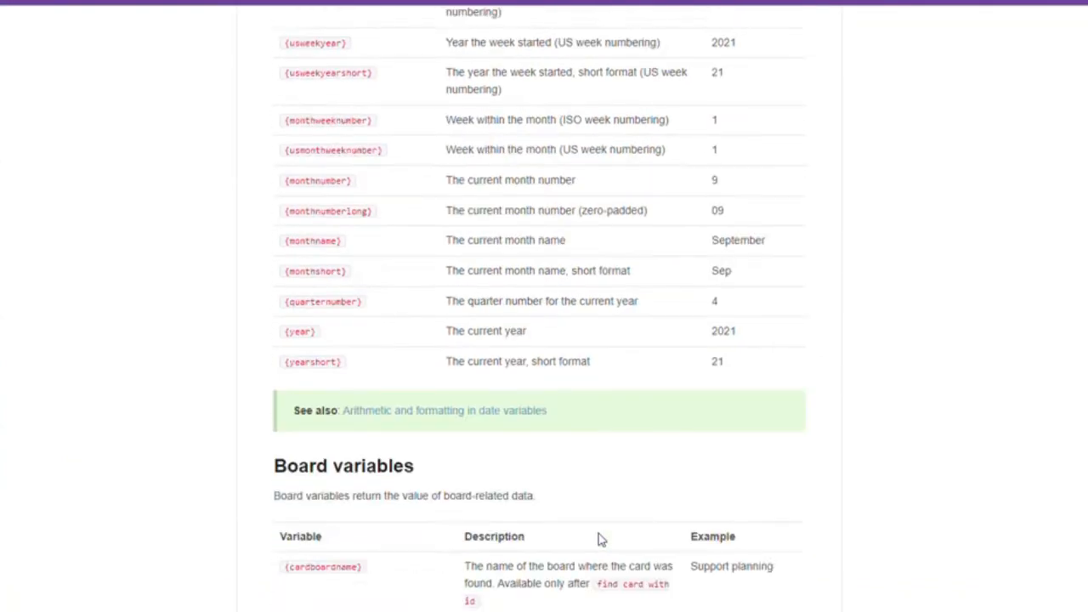
{"action": "scroll", "coordinate": [598, 538], "scroll_direction": "down", "scroll_amount": 6}
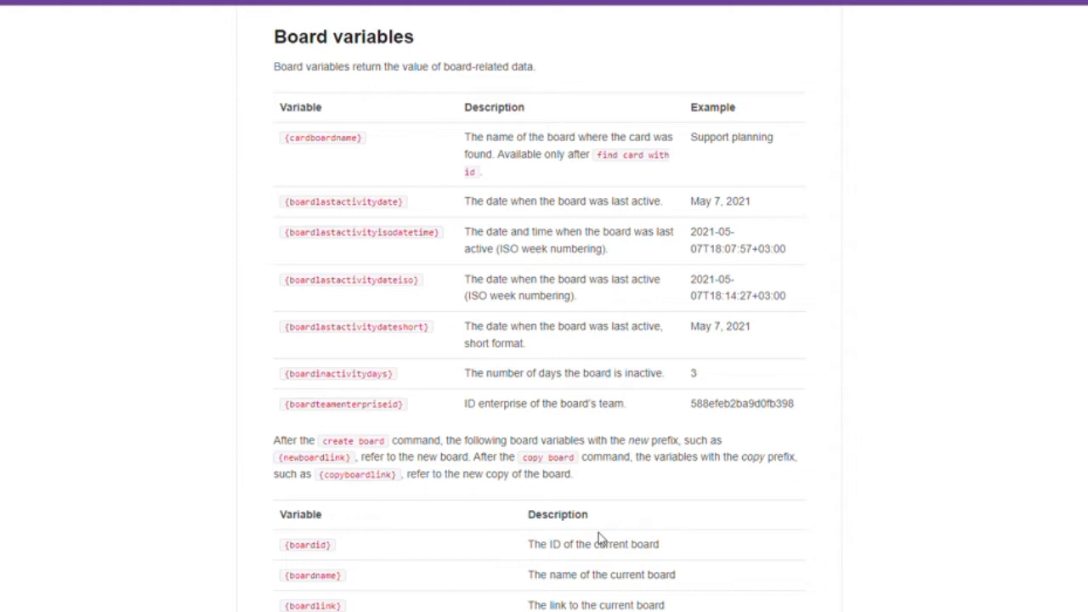
{"action": "scroll", "coordinate": [598, 535], "scroll_direction": "down", "scroll_amount": 10}
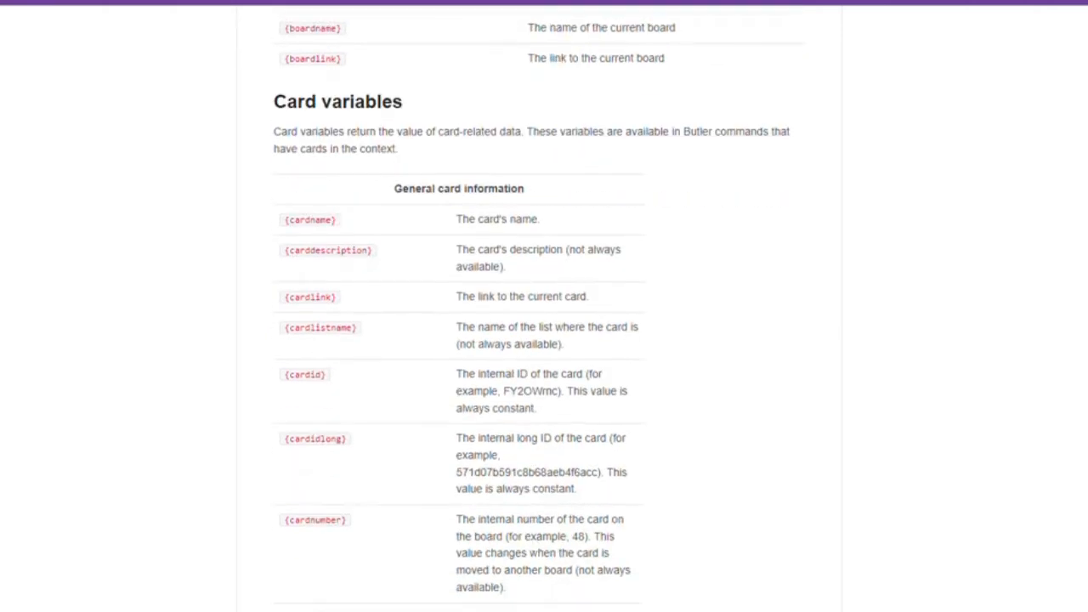
{"action": "scroll", "coordinate": [377, 537], "scroll_direction": "down", "scroll_amount": 4}
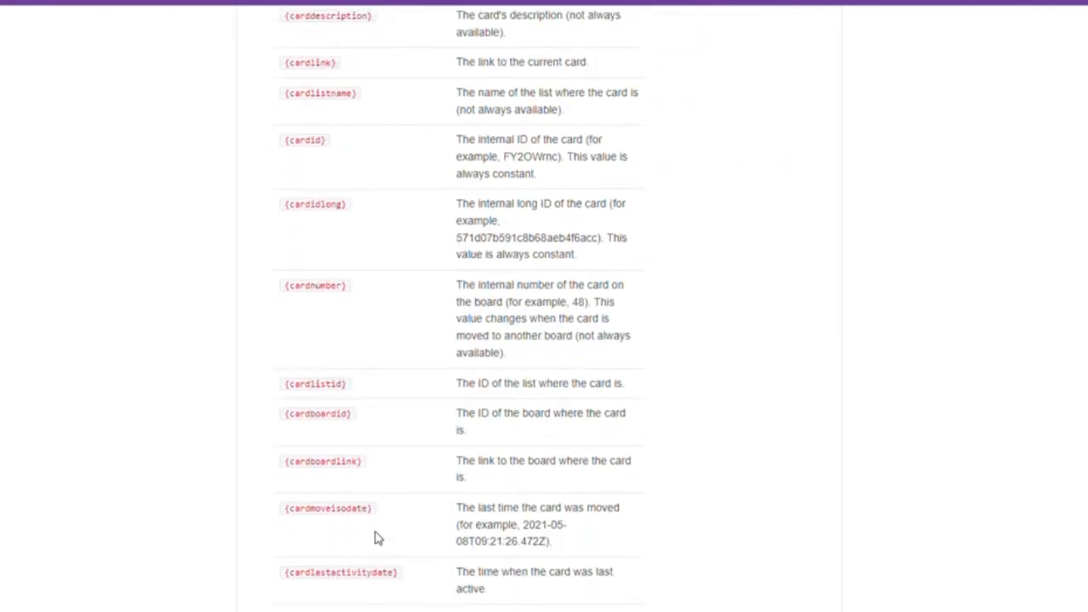
{"action": "left_click_drag", "start_coordinate": [380, 512], "coordinate": [283, 509]}
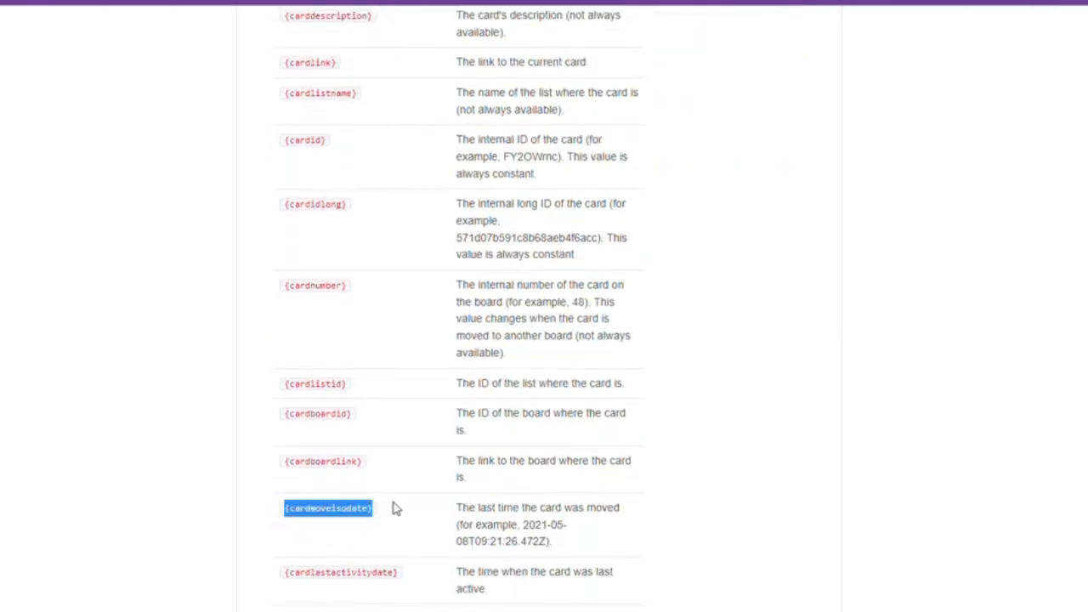
{"action": "scroll", "coordinate": [460, 306], "scroll_direction": "down", "scroll_amount": 3}
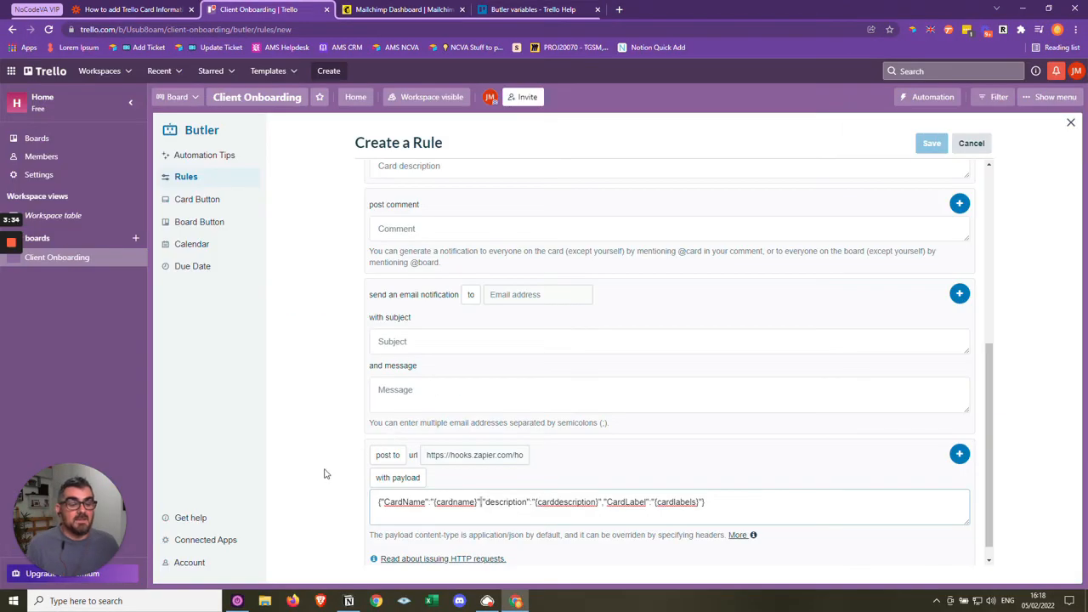
- Back in the Trello rule, add the configured webhook post as the rule's action, save the rule and leave the rule editor
{"action": "scroll", "coordinate": [671, 361], "scroll_direction": "down", "scroll_amount": 1}
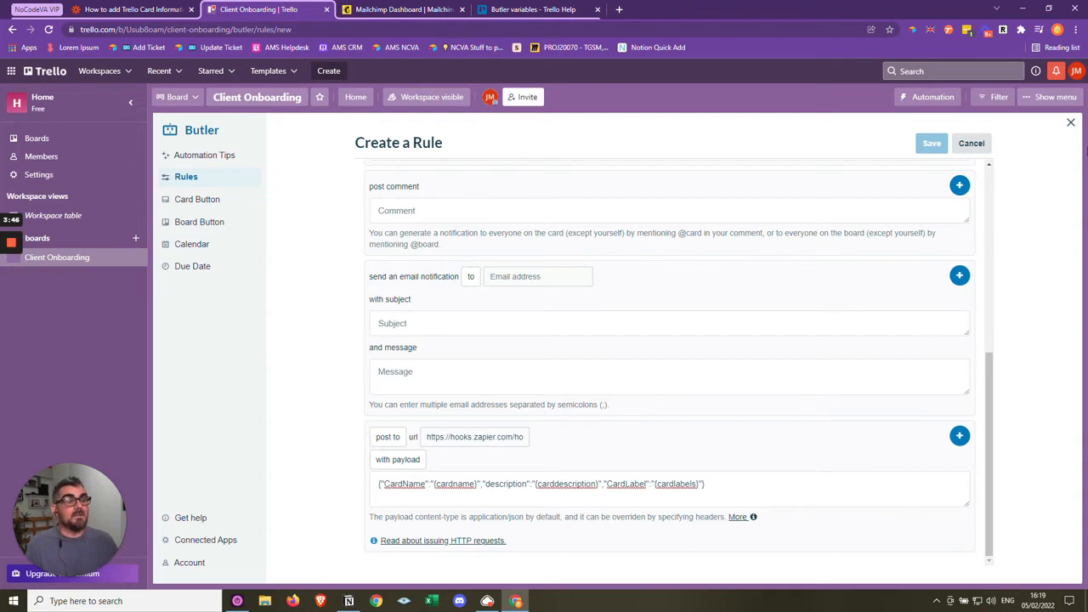
{"action": "left_click", "coordinate": [959, 436]}
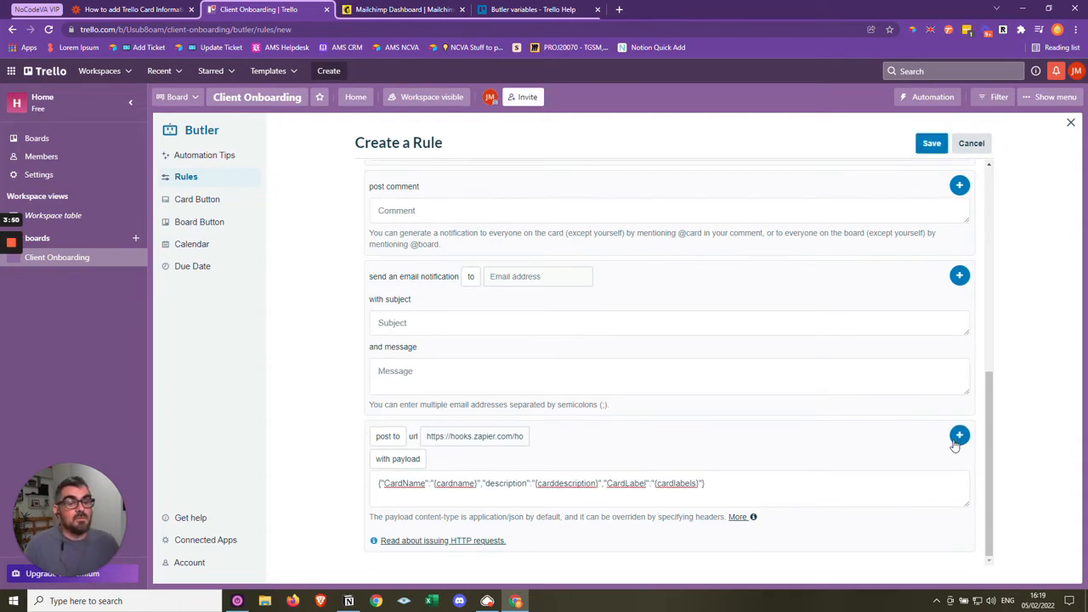
{"action": "left_click", "coordinate": [933, 144]}
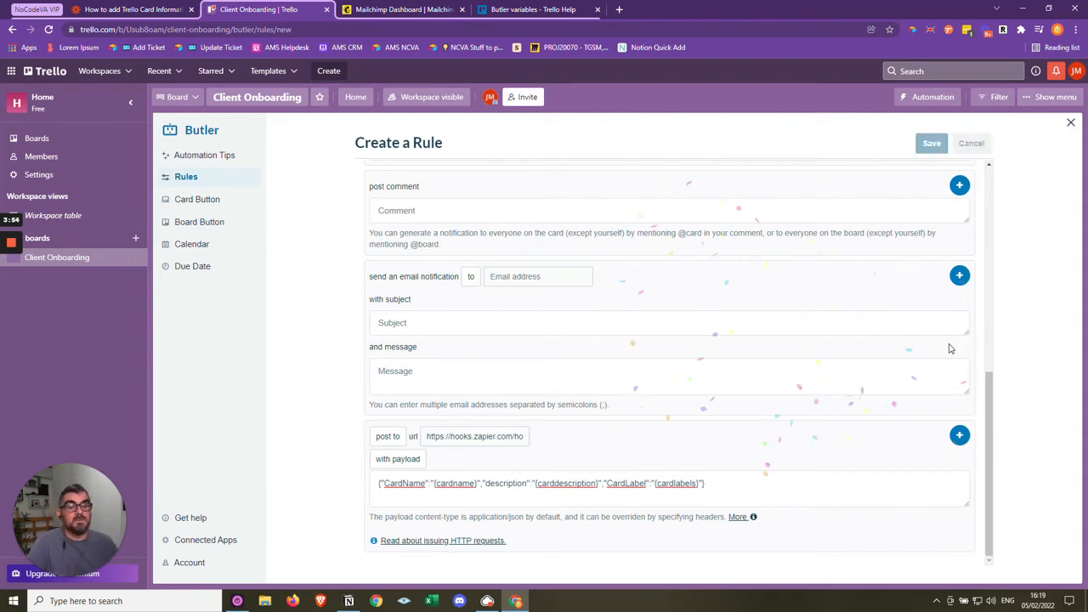
{"action": "left_click", "coordinate": [1070, 124]}
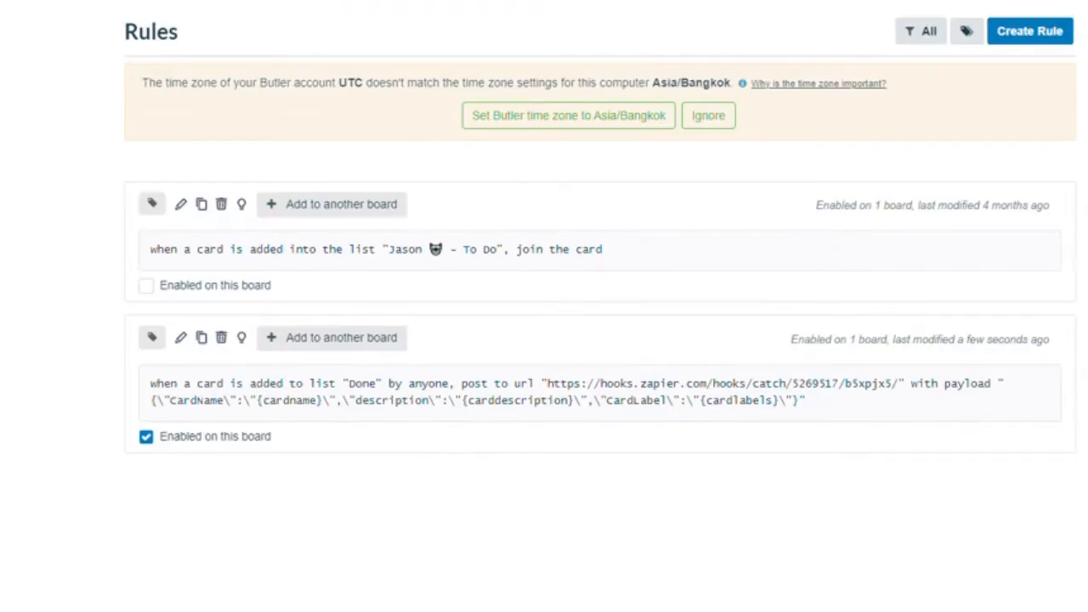
- Check the saved rule's Done list trigger and its Zapier webhook URL in the rules list
{"action": "left_click_drag", "start_coordinate": [376, 385], "coordinate": [343, 384]}
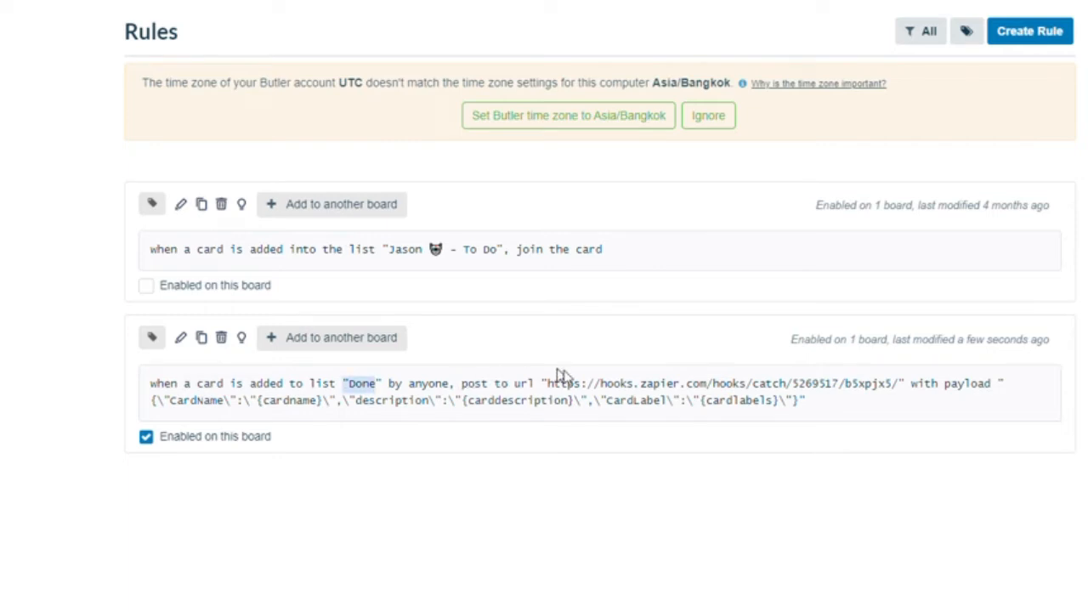
{"action": "left_click_drag", "start_coordinate": [547, 384], "coordinate": [897, 384]}
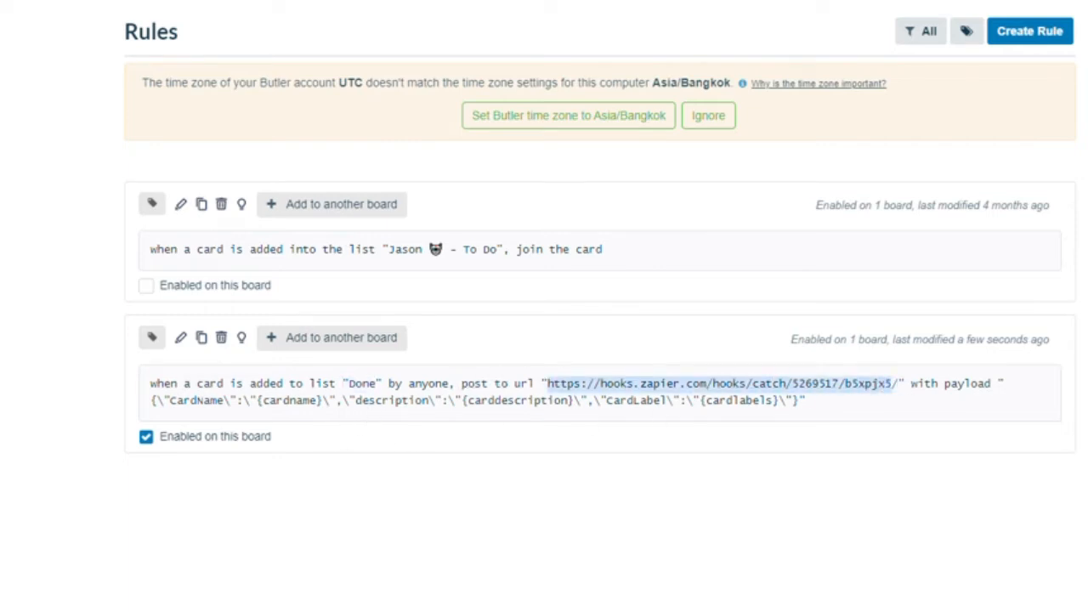
{"action": "left_click", "coordinate": [427, 423]}
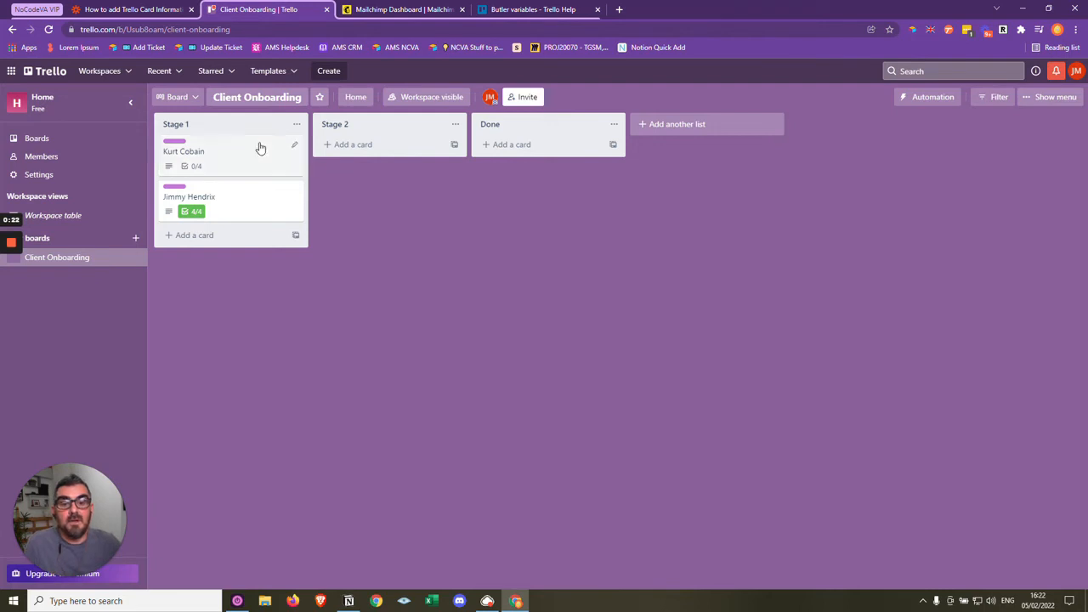
- Complete all four ToDo checklist items on the first Stage 1 card and move that card to the Done list
{"action": "left_click", "coordinate": [226, 153]}
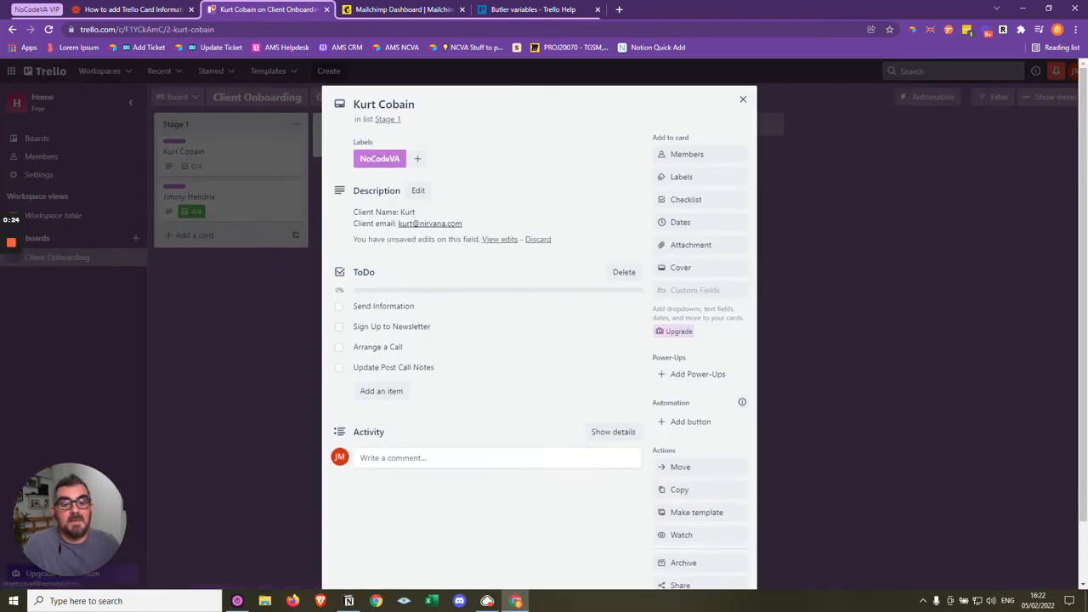
{"action": "left_click", "coordinate": [338, 306]}
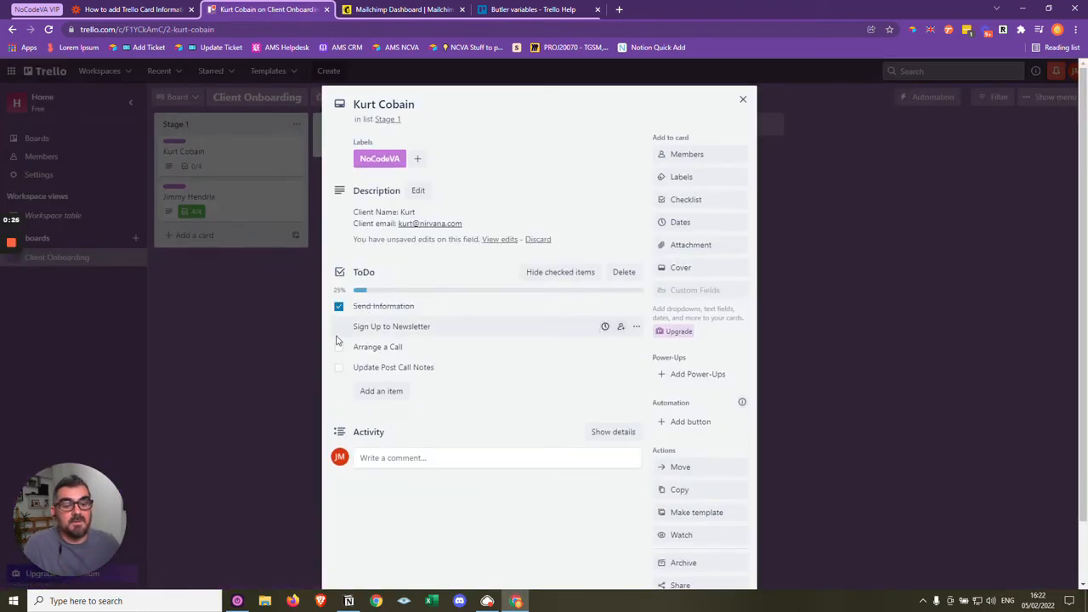
{"action": "left_click", "coordinate": [338, 327]}
{"action": "left_click", "coordinate": [338, 347]}
{"action": "left_click", "coordinate": [338, 367]}
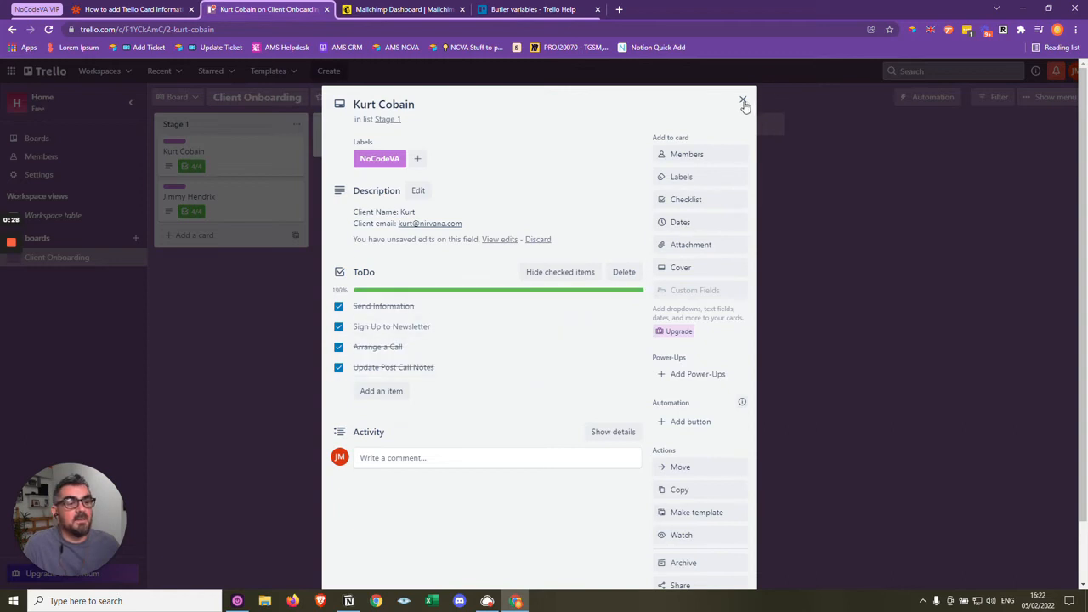
{"action": "left_click", "coordinate": [742, 100]}
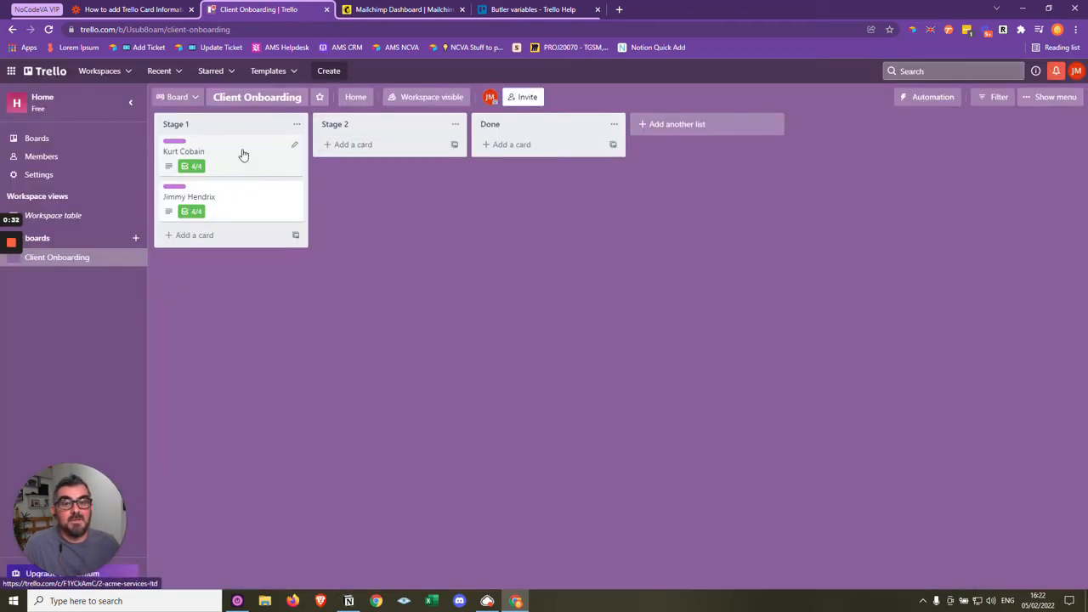
{"action": "left_click_drag", "start_coordinate": [242, 154], "coordinate": [549, 145]}
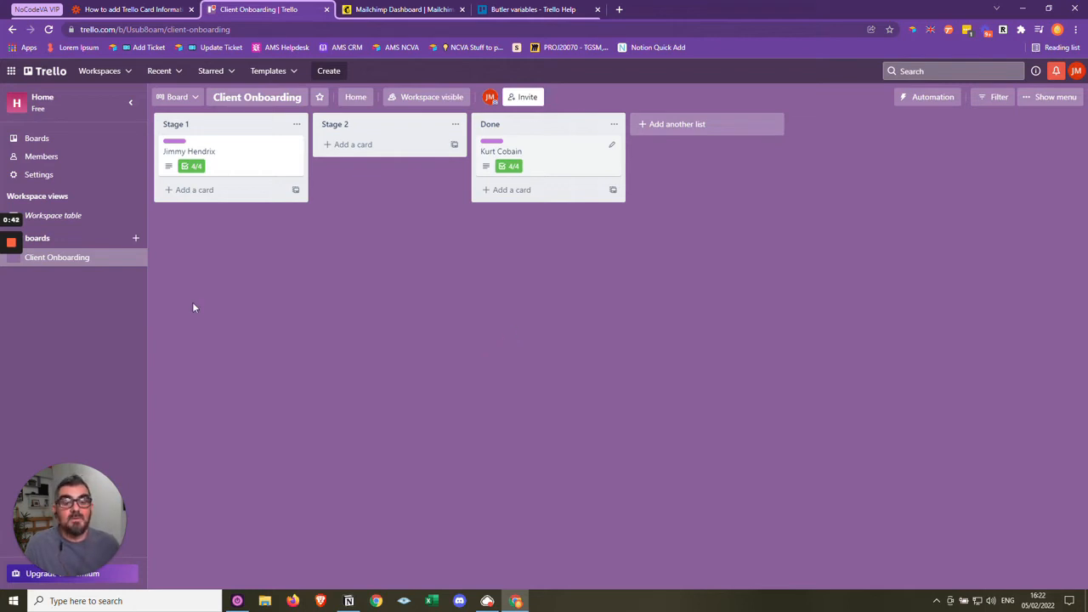
- In Zapier, keep the Catch Hook trigger's setup as it is, proceed to its test and run the trigger test
{"action": "left_click", "coordinate": [107, 8]}
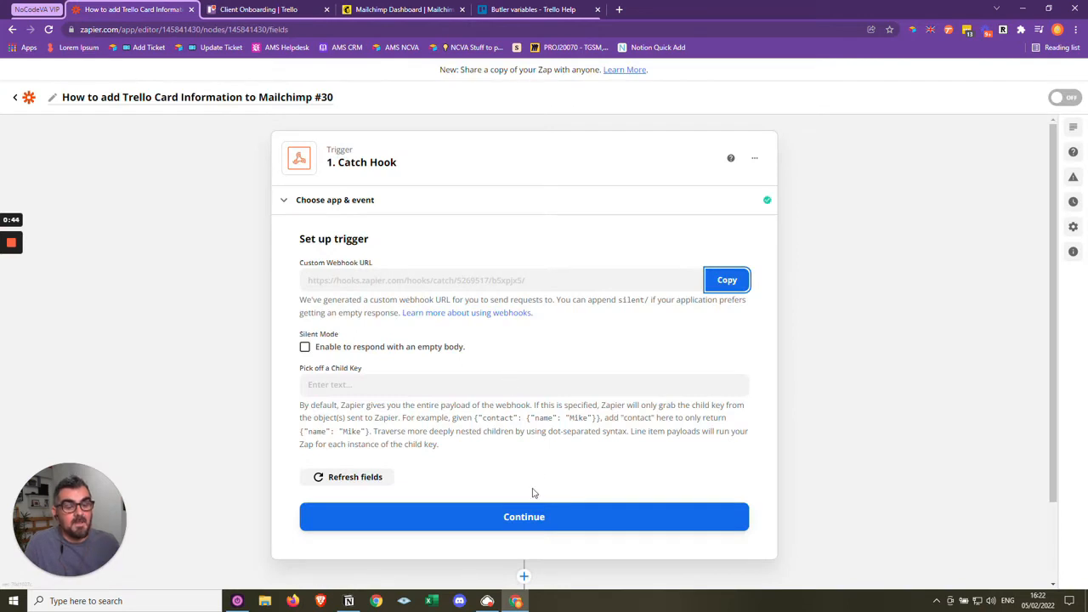
{"action": "left_click", "coordinate": [517, 520]}
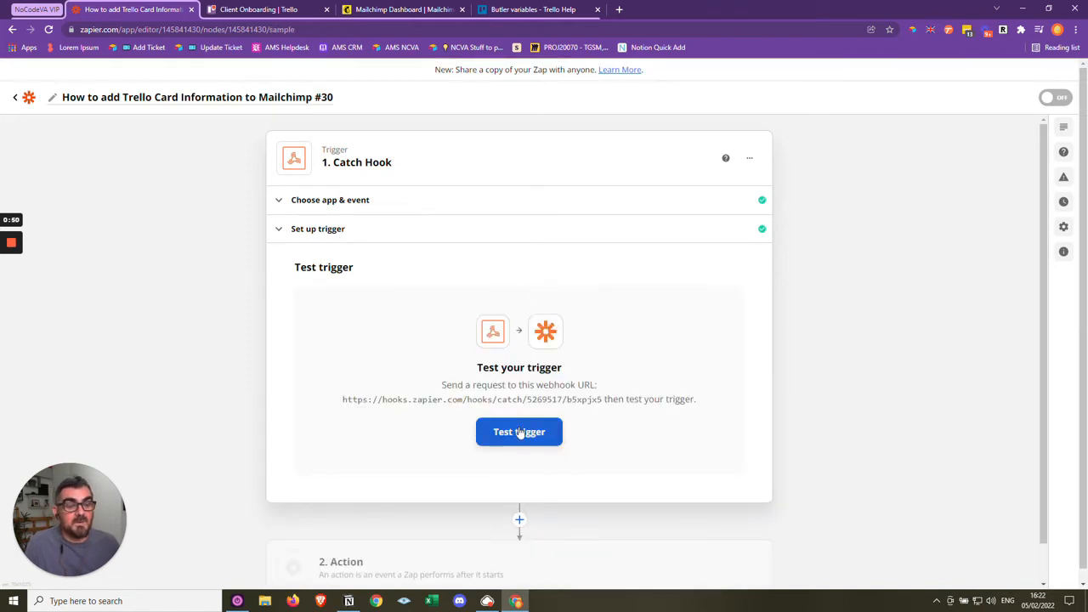
{"action": "left_click", "coordinate": [521, 433]}
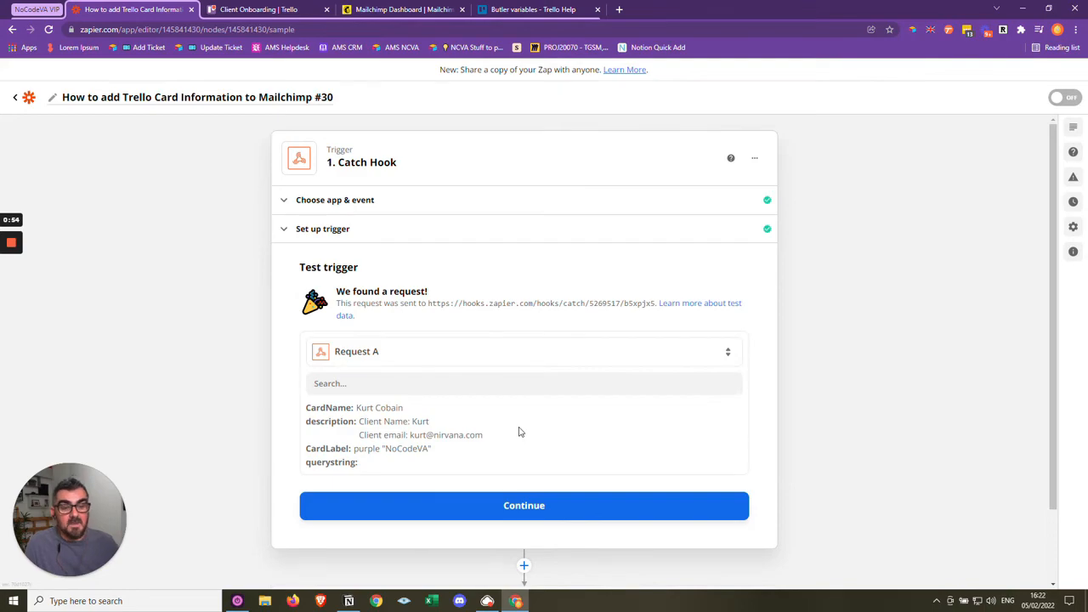
- Examine the CardName, client email in the description and CardLabel fields of the test request received by the trigger
{"action": "scroll", "coordinate": [517, 432], "scroll_direction": "down", "scroll_amount": 1}
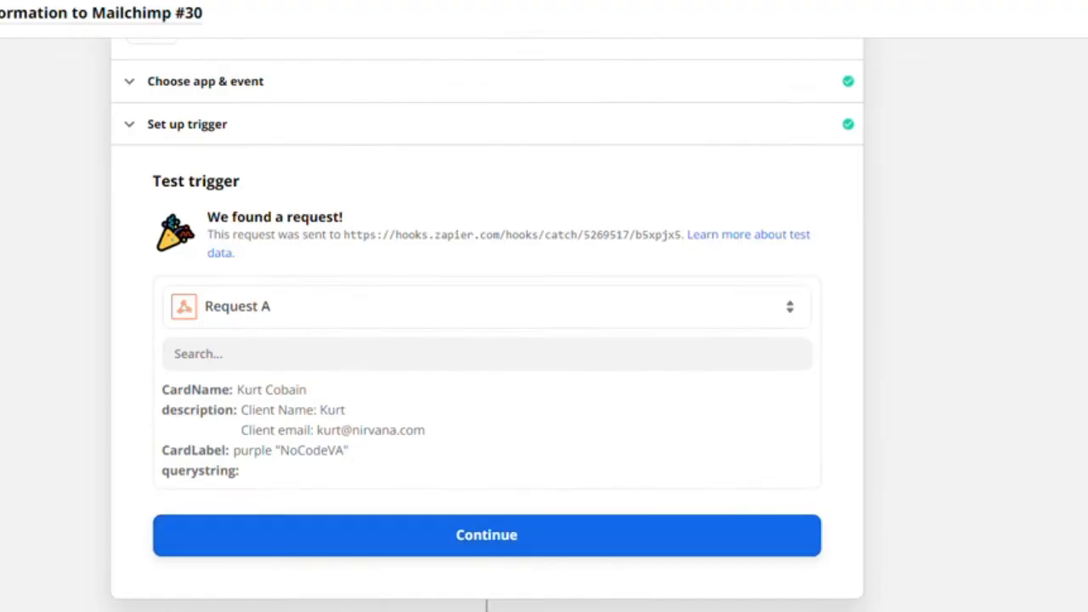
{"action": "double_click", "coordinate": [287, 390]}
{"action": "left_click", "coordinate": [273, 392]}
{"action": "left_click_drag", "start_coordinate": [232, 391], "coordinate": [163, 393]}
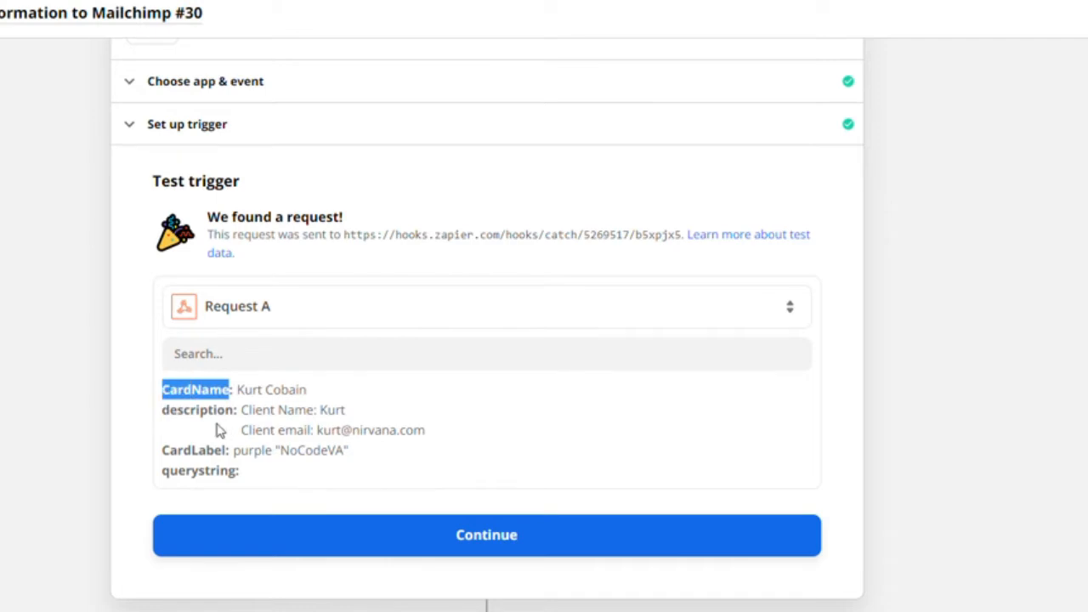
{"action": "left_click", "coordinate": [258, 430]}
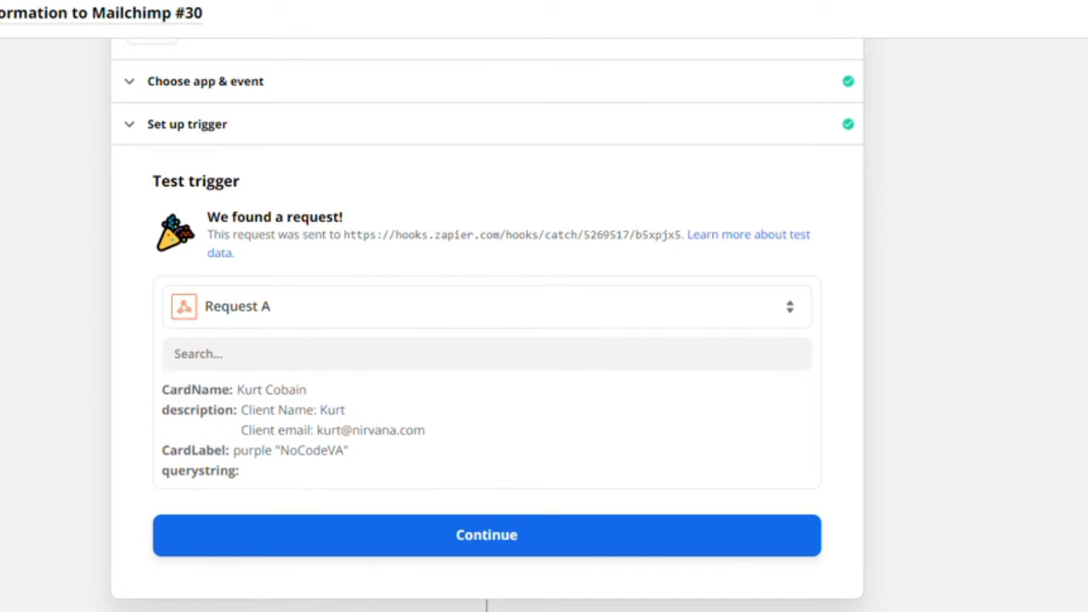
{"action": "left_click_drag", "start_coordinate": [426, 430], "coordinate": [249, 430]}
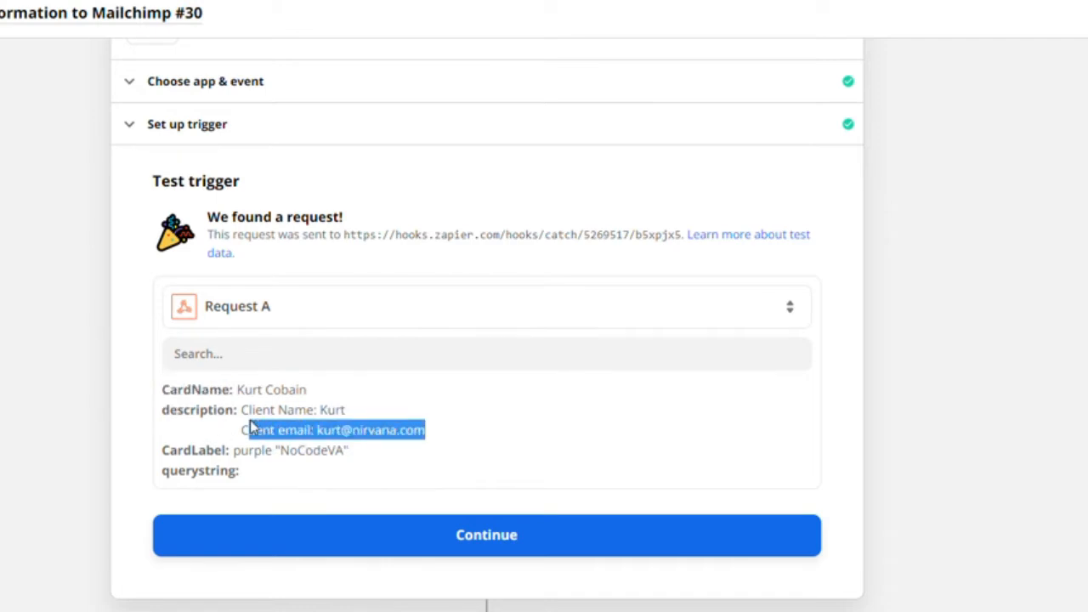
{"action": "left_click", "coordinate": [365, 453]}
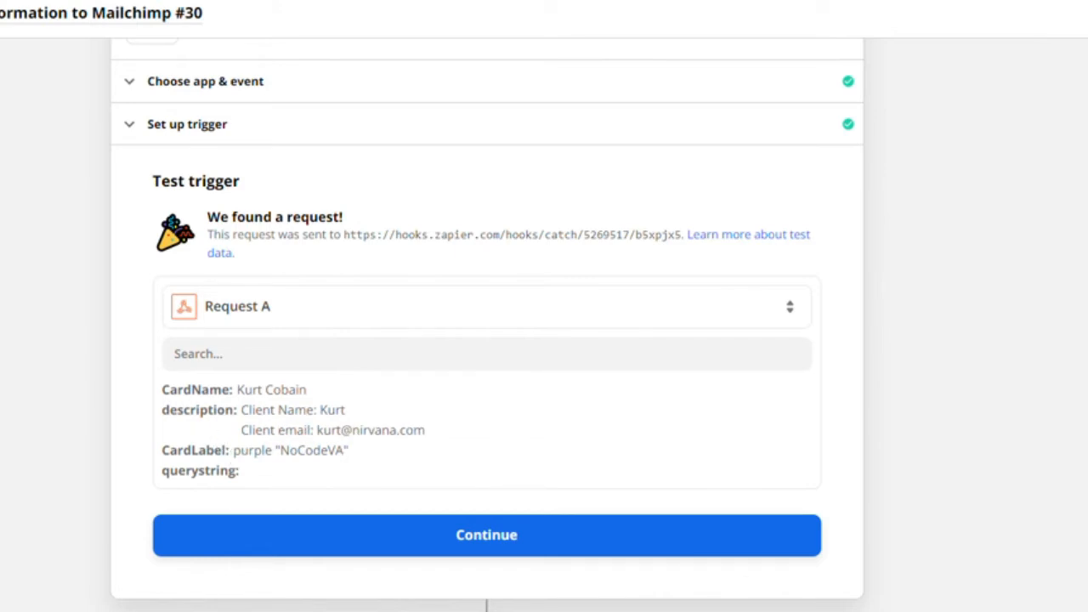
{"action": "left_click_drag", "start_coordinate": [350, 451], "coordinate": [161, 459]}
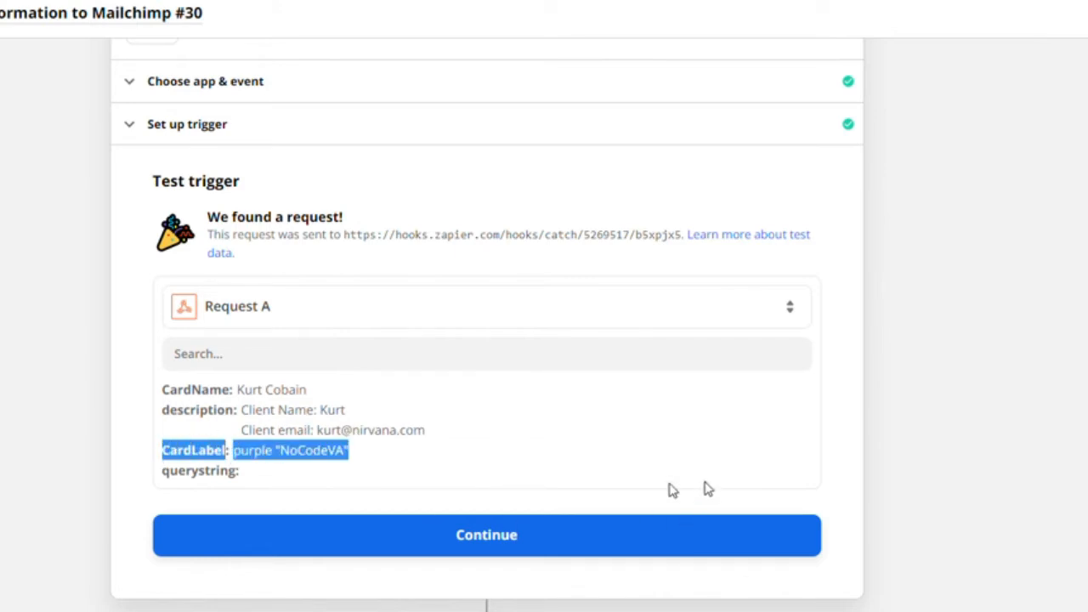
- Leave the trigger test and set up the Zap's action as Mailchimp with the Add/Update Subscriber event, continuing to account selection
{"action": "left_click", "coordinate": [481, 546]}
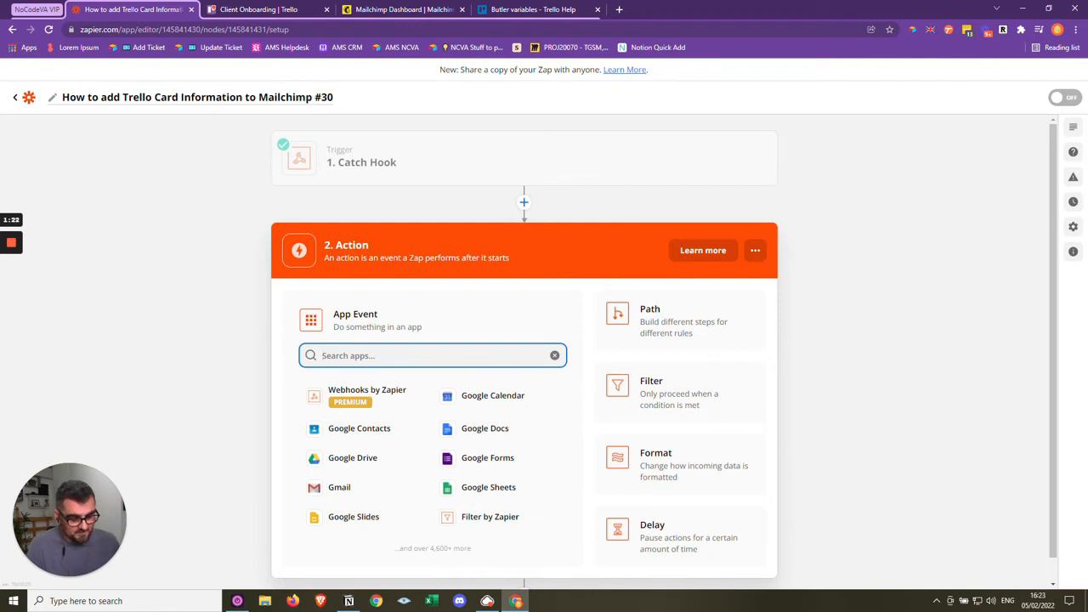
{"action": "type", "text": "Mail"}
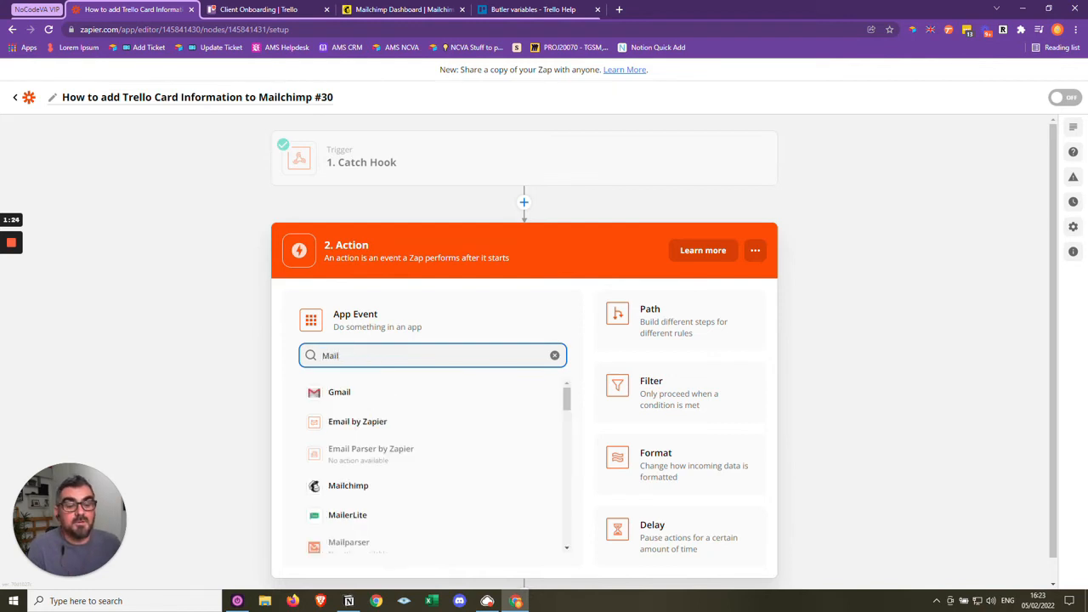
{"action": "left_click", "coordinate": [346, 486]}
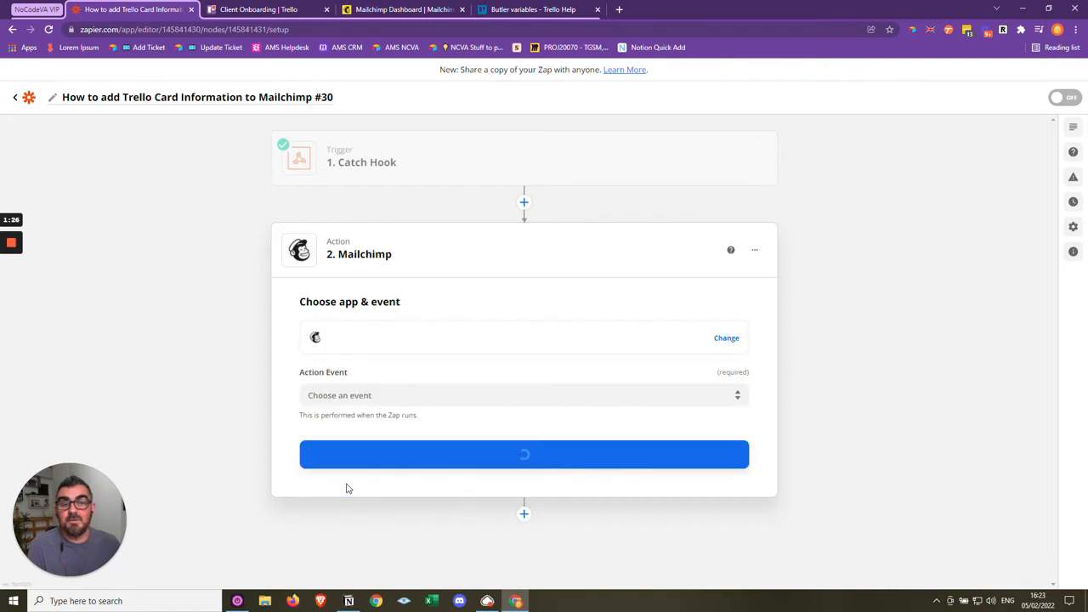
{"action": "left_click", "coordinate": [393, 395]}
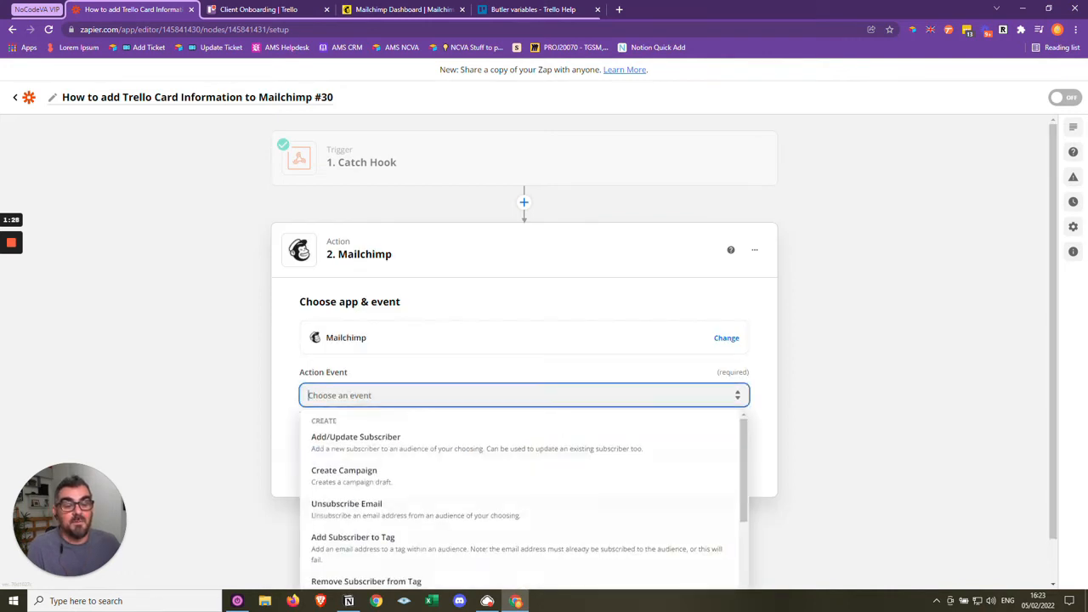
{"action": "left_click", "coordinate": [401, 447]}
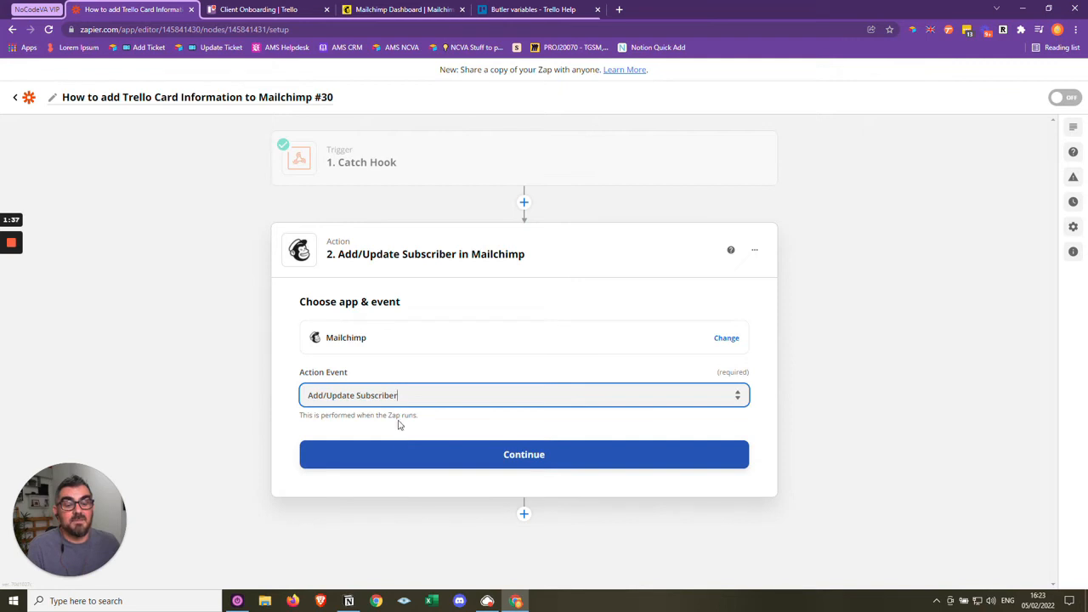
{"action": "left_click", "coordinate": [472, 465]}
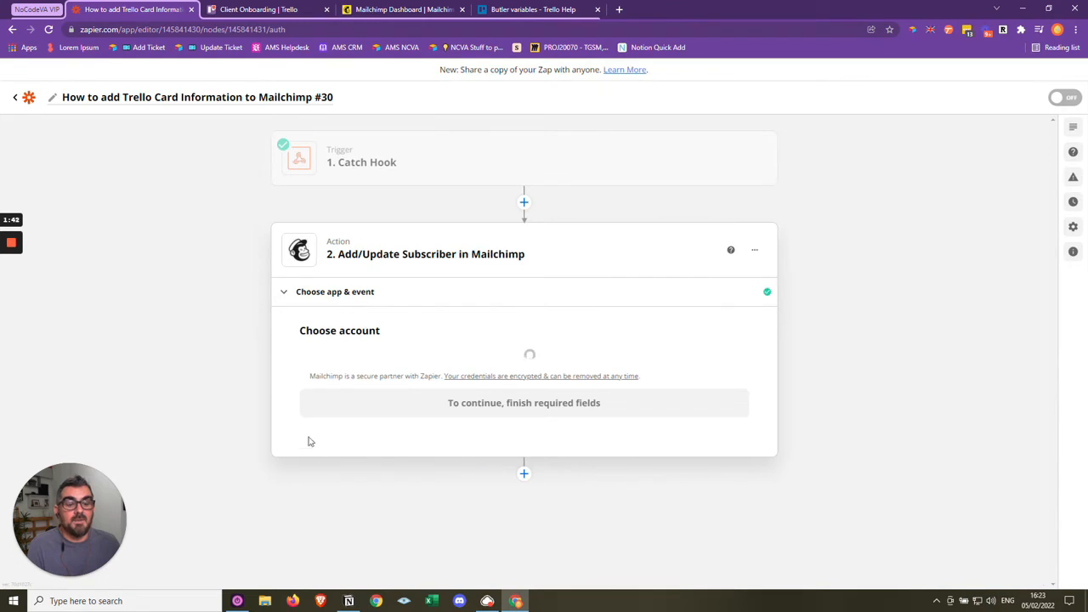
- Select the MailChimp (1.1.2) Zensible Solutions Ltd account for the action and set its audience to Word of the Day
{"action": "left_click", "coordinate": [417, 377]}
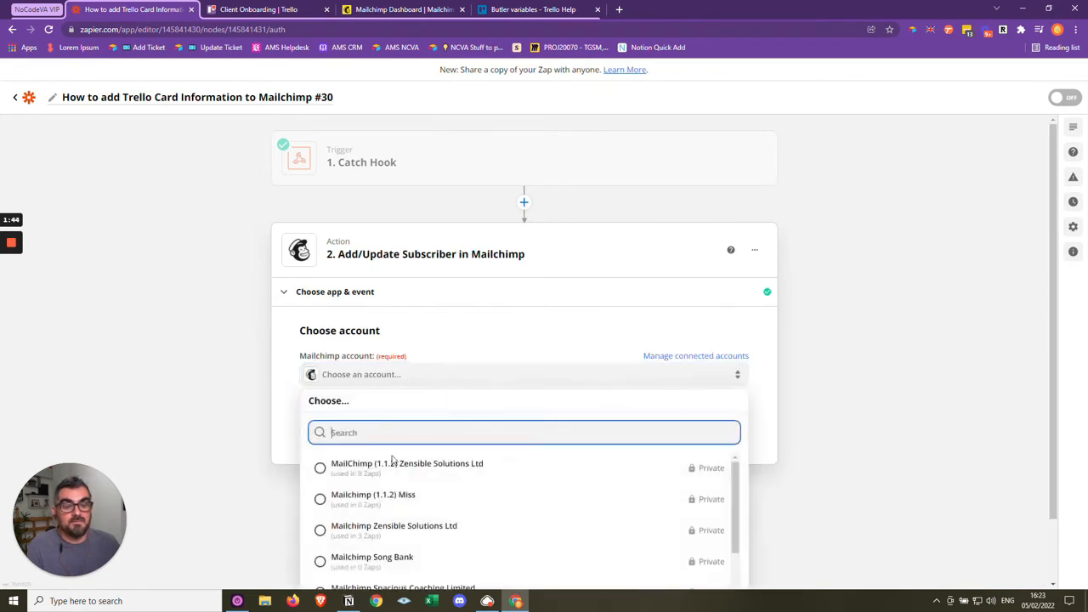
{"action": "left_click", "coordinate": [396, 461]}
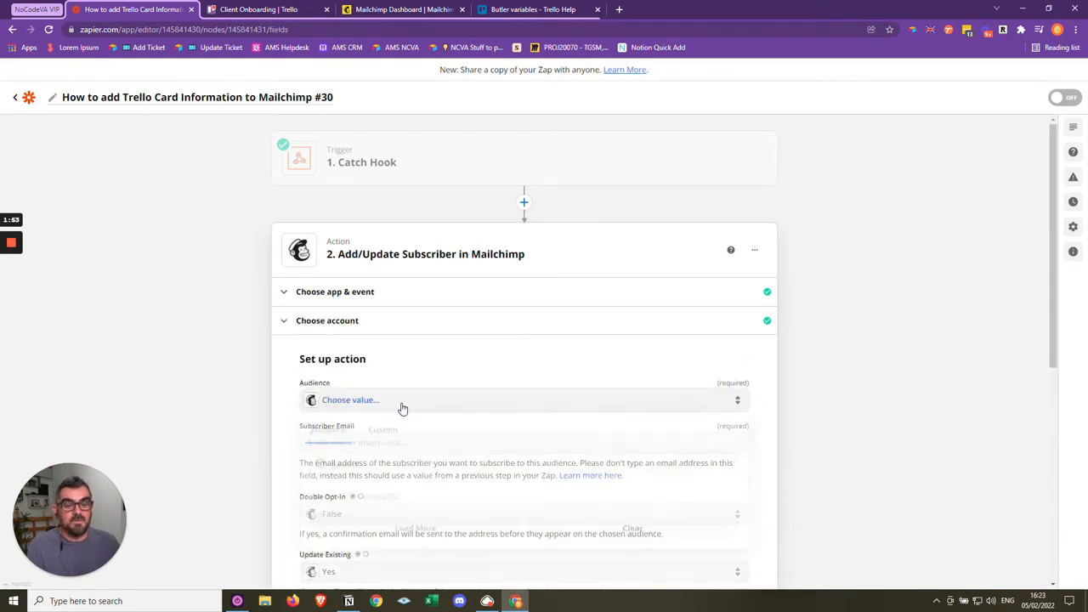
{"action": "left_click", "coordinate": [400, 400]}
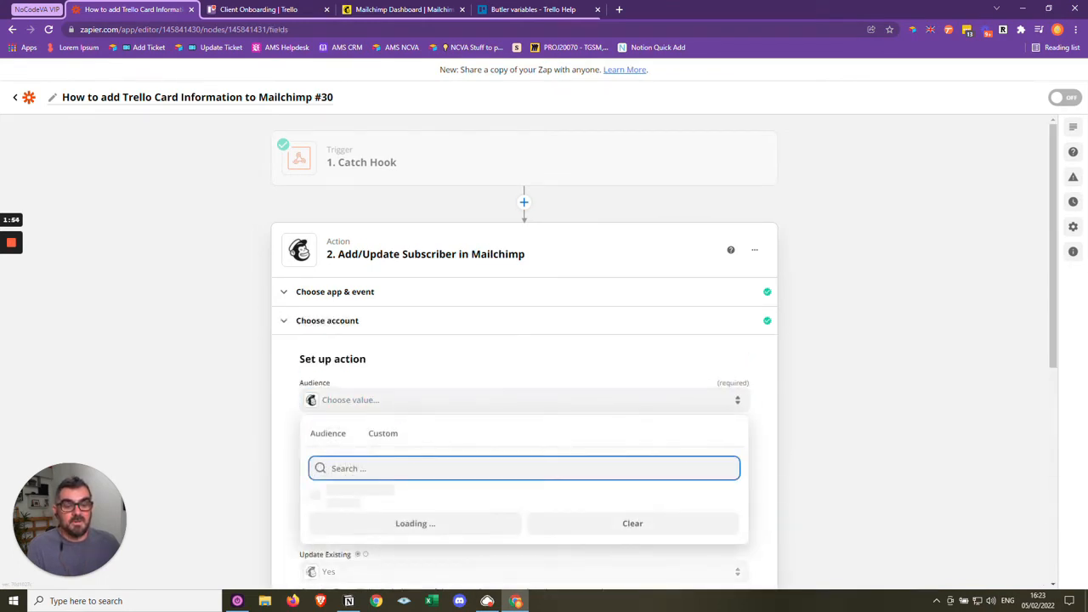
{"action": "left_click", "coordinate": [383, 499]}
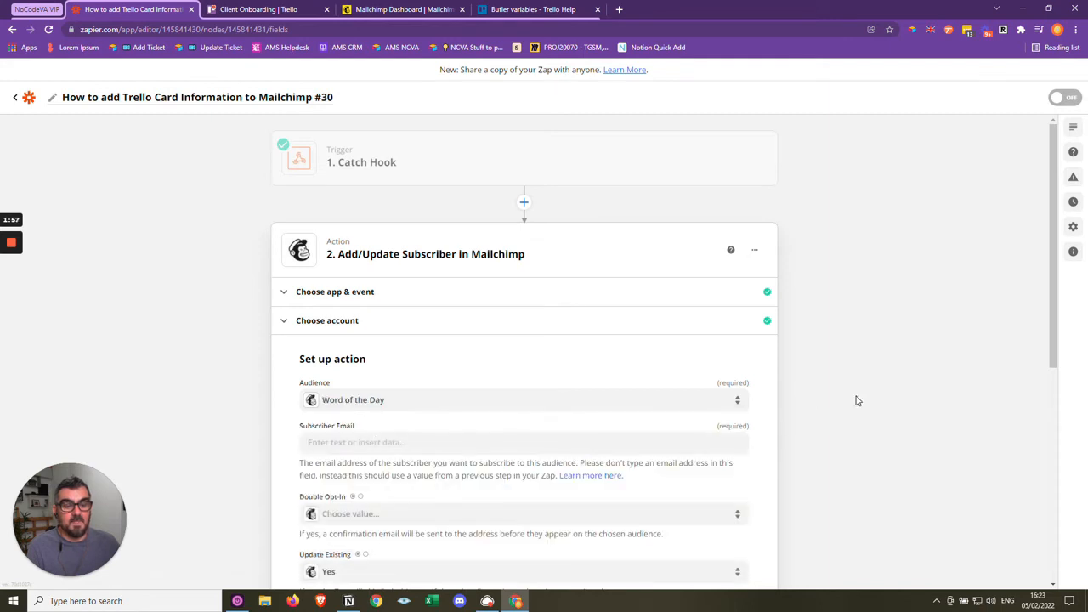
- Review the Add/Update Subscriber fields and all Catch Hook data options available for Subscriber Email, leaving the field empty
{"action": "scroll", "coordinate": [857, 410], "scroll_direction": "down", "scroll_amount": 3}
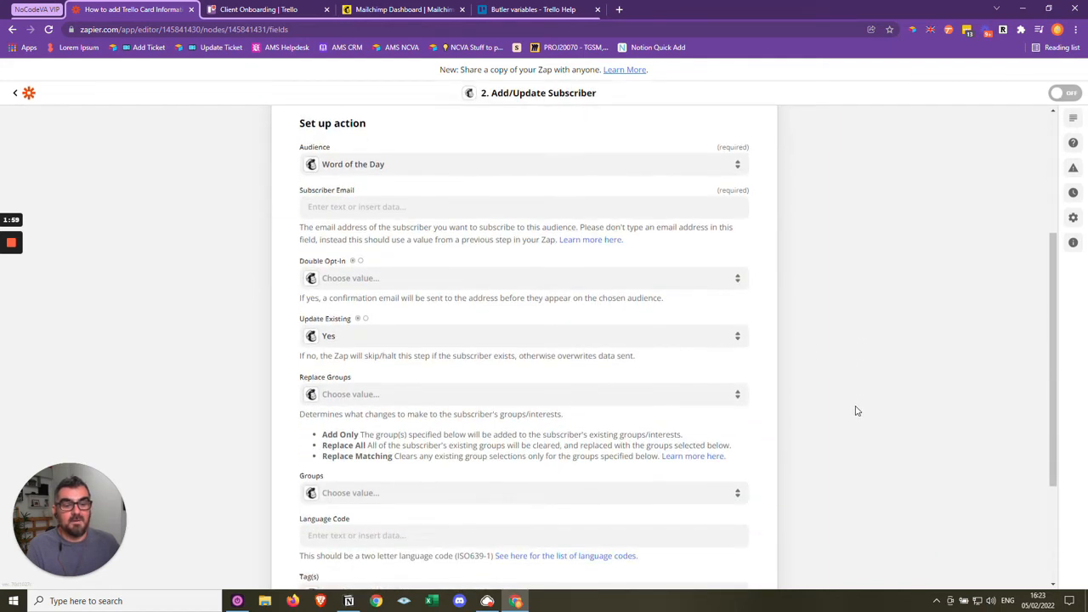
{"action": "scroll", "coordinate": [857, 412], "scroll_direction": "down", "scroll_amount": 1}
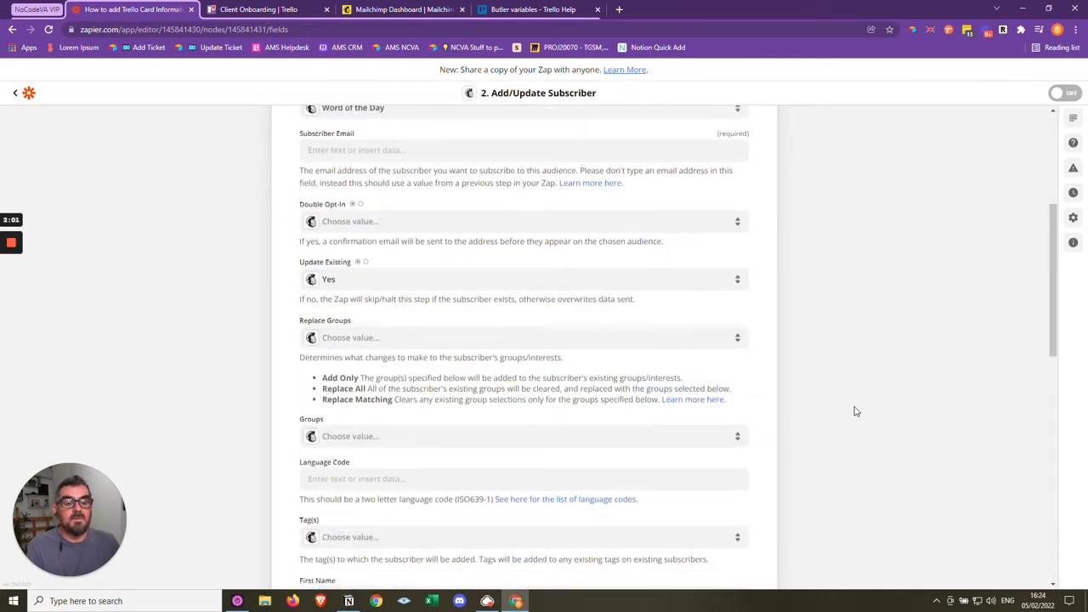
{"action": "scroll", "coordinate": [856, 412], "scroll_direction": "down", "scroll_amount": 1}
{"action": "scroll", "coordinate": [855, 412], "scroll_direction": "up", "scroll_amount": 3}
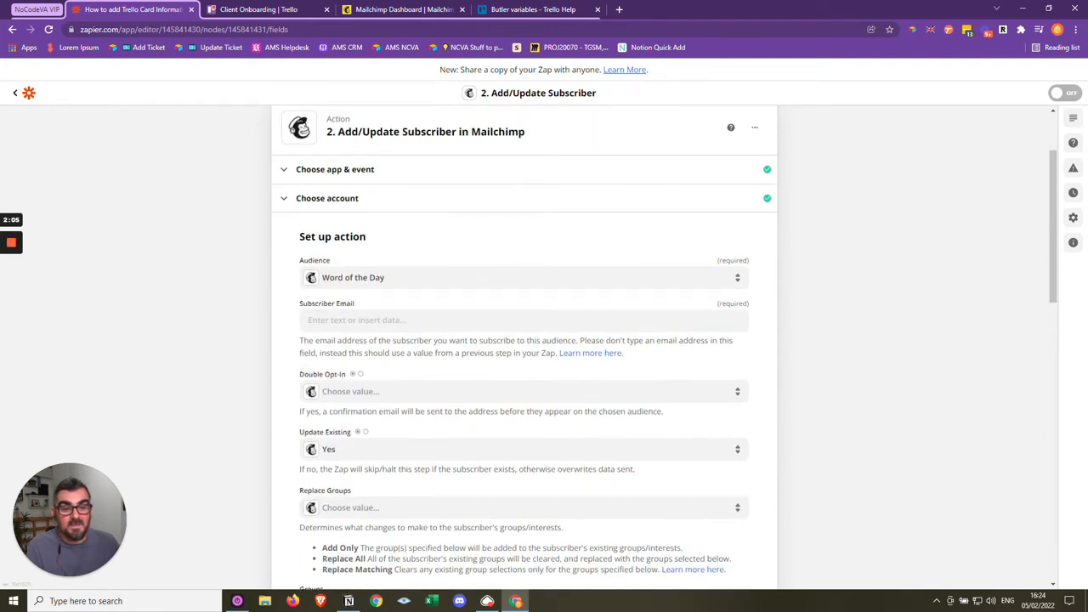
{"action": "left_click", "coordinate": [382, 321]}
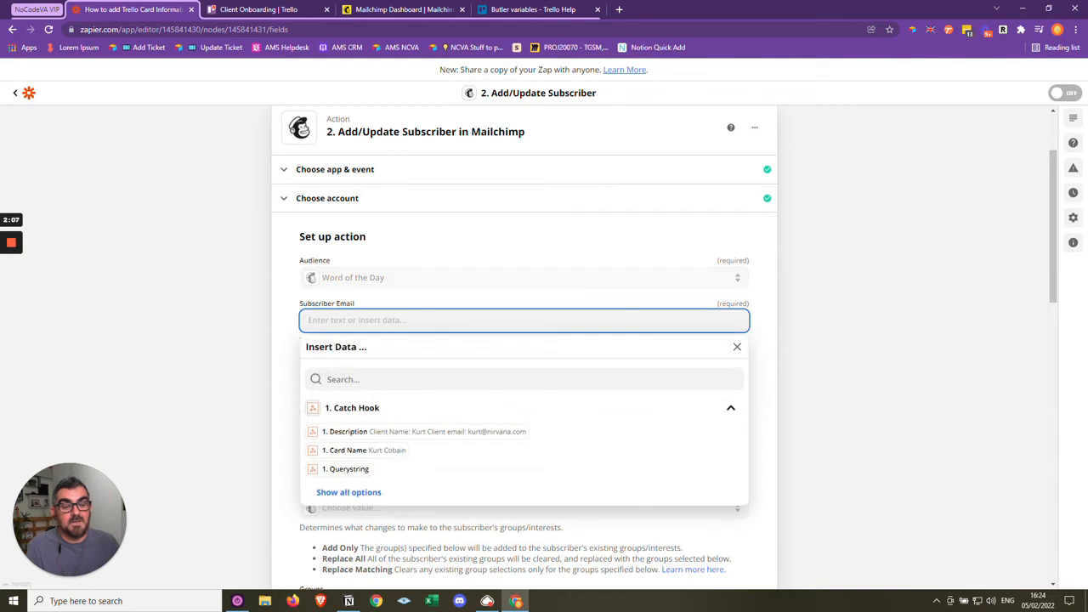
{"action": "left_click", "coordinate": [366, 497]}
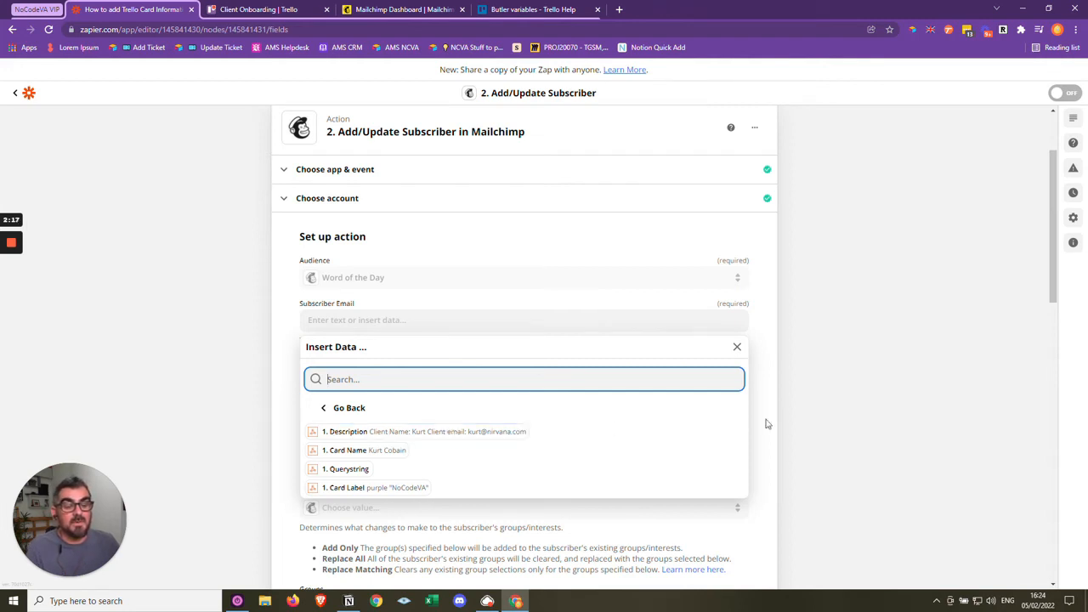
{"action": "left_click", "coordinate": [870, 413]}
{"action": "scroll", "coordinate": [782, 416], "scroll_direction": "up", "scroll_amount": 2}
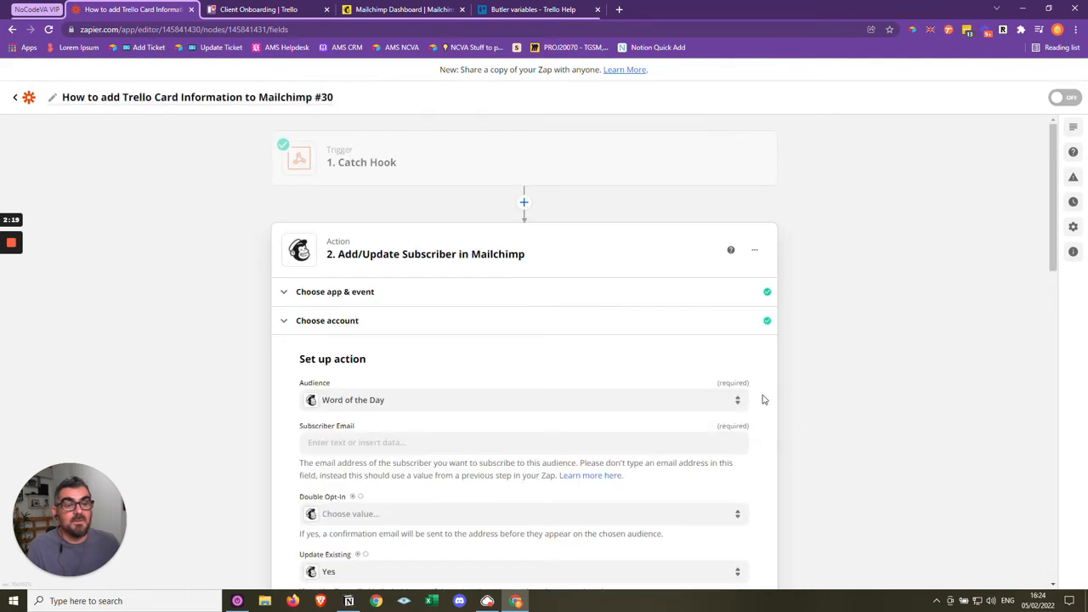
- Reopen the Catch Hook test data, examine how the description combines the client's name and email, and return to the Mailchimp action
{"action": "left_click", "coordinate": [426, 165]}
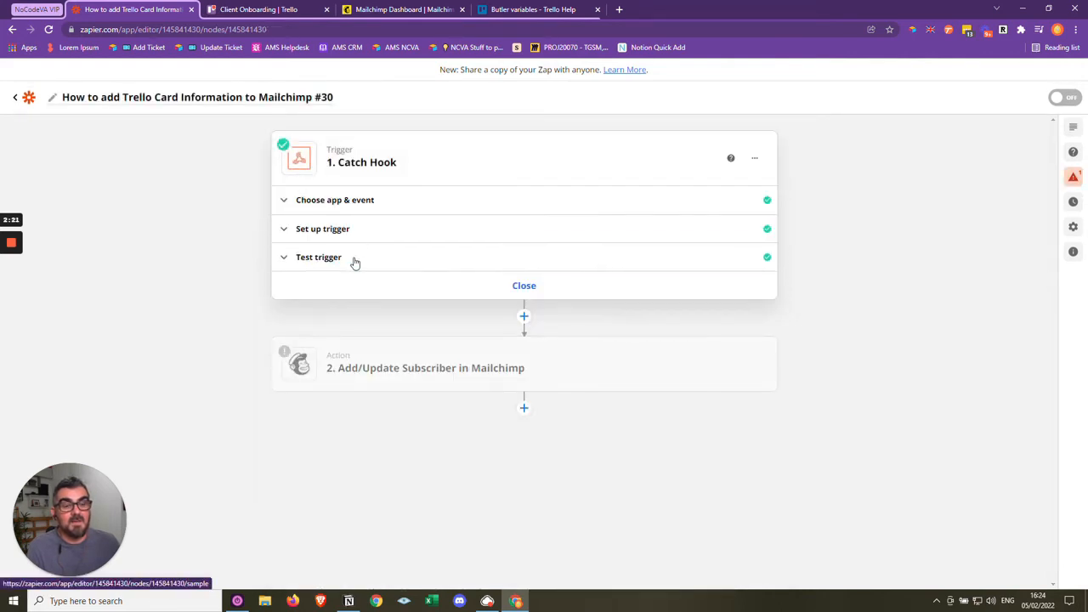
{"action": "left_click", "coordinate": [355, 260]}
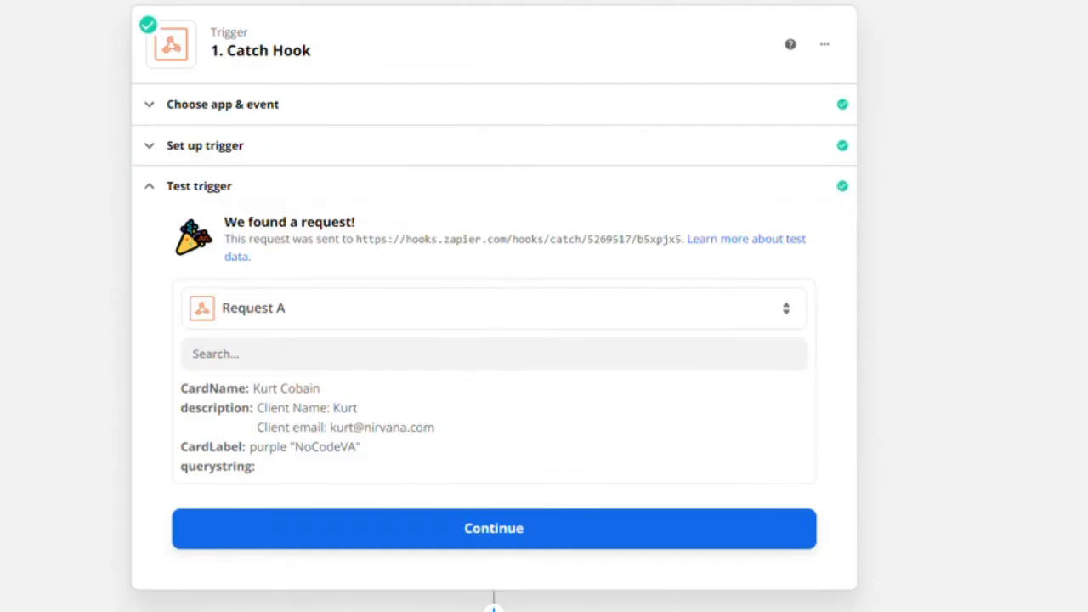
{"action": "left_click_drag", "start_coordinate": [257, 407], "coordinate": [442, 437]}
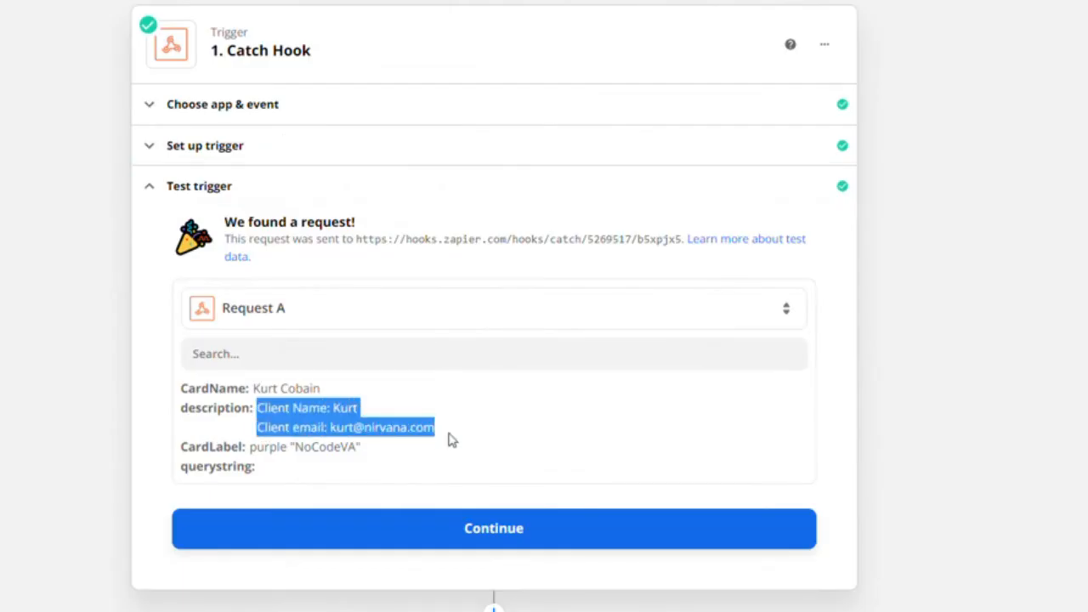
{"action": "left_click", "coordinate": [444, 436]}
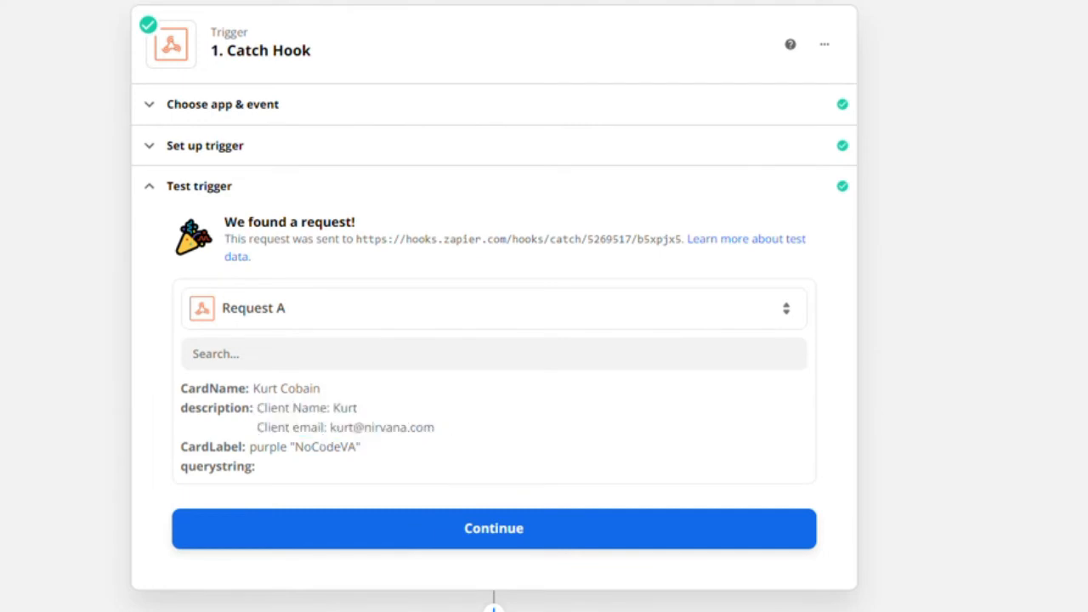
{"action": "left_click_drag", "start_coordinate": [330, 427], "coordinate": [256, 419]}
{"action": "left_click", "coordinate": [440, 428]}
{"action": "left_click_drag", "start_coordinate": [439, 432], "coordinate": [330, 427]}
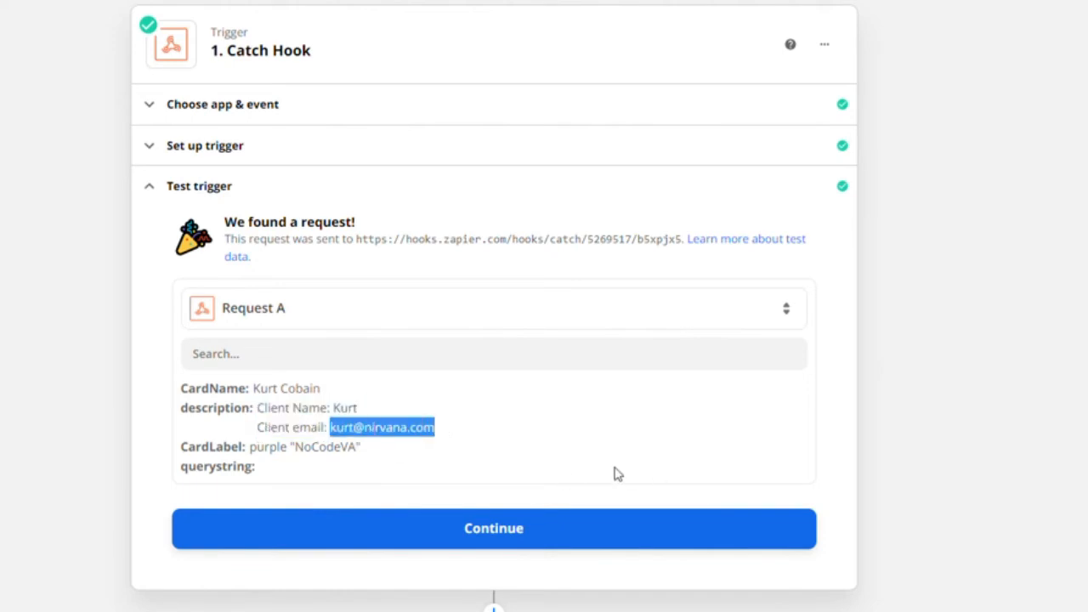
{"action": "left_click", "coordinate": [522, 510]}
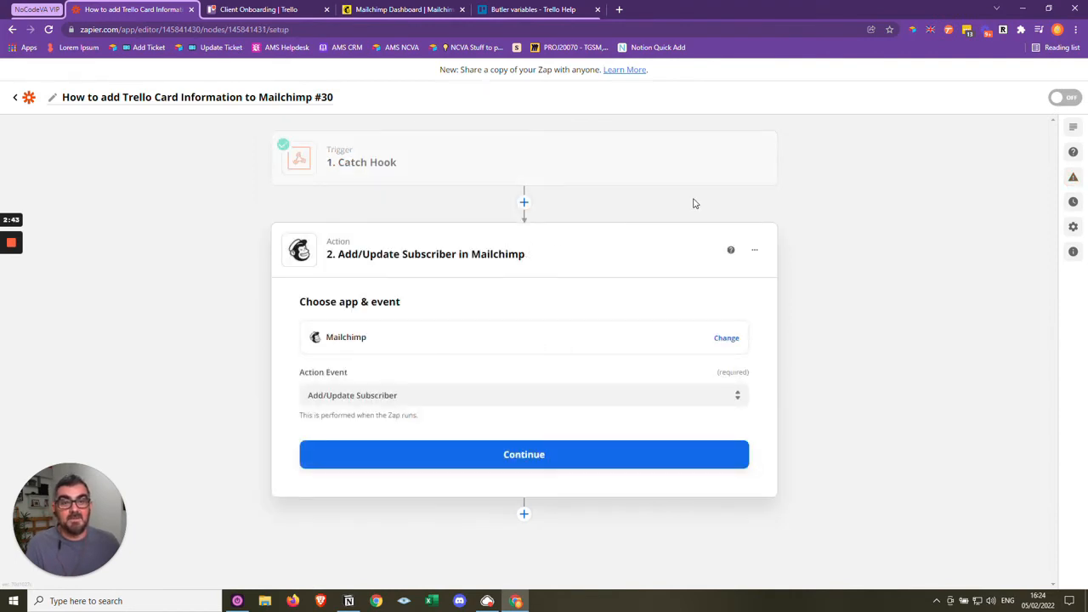
- Insert a Formatter by Zapier step between the Catch Hook trigger and the Mailchimp action, with Text as its event
{"action": "left_click", "coordinate": [524, 204]}
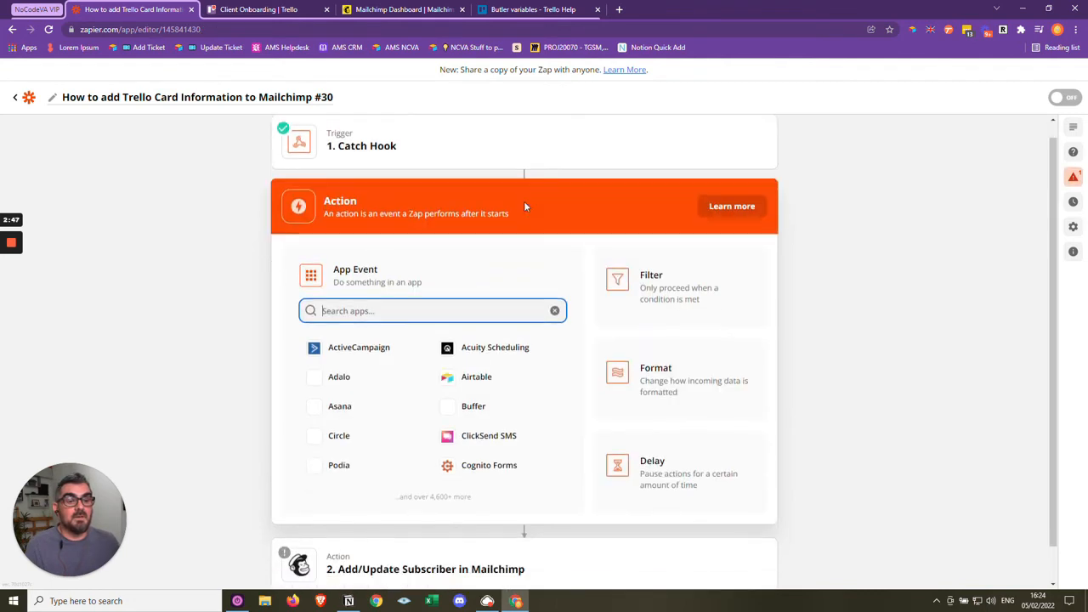
{"action": "left_click", "coordinate": [654, 372]}
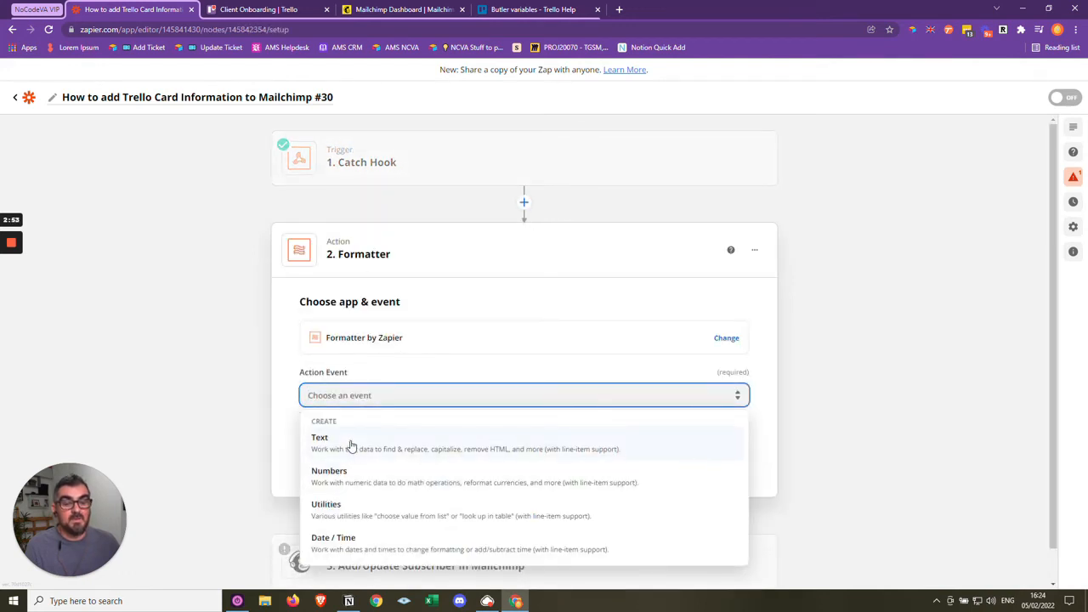
{"action": "left_click", "coordinate": [351, 445]}
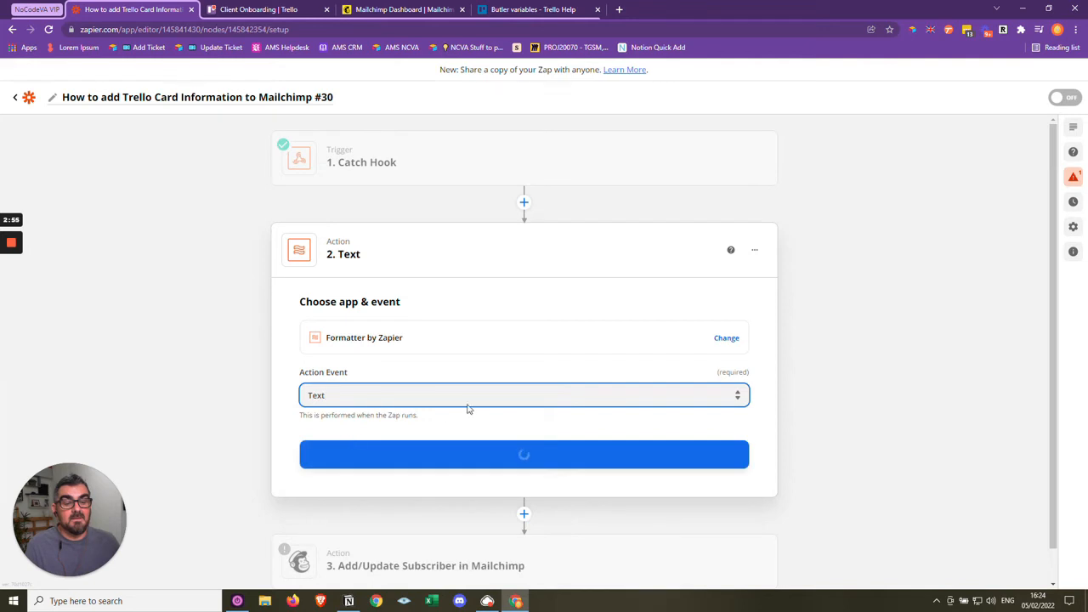
{"action": "left_click", "coordinate": [497, 454]}
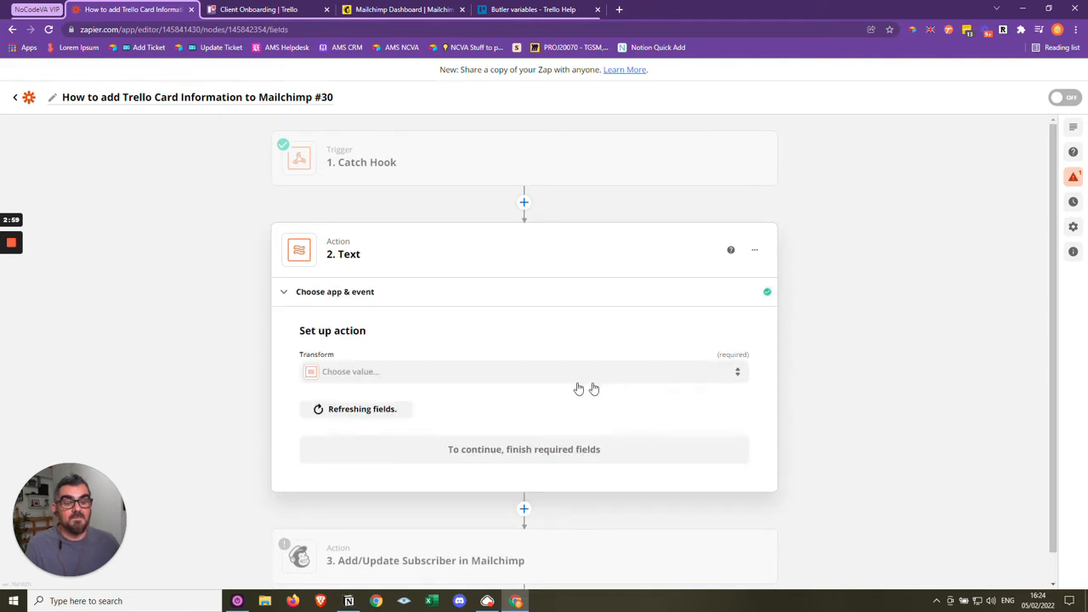
- Set the Formatter's transform to Extract Email Address and use the Catch Hook Description as its input
{"action": "left_click", "coordinate": [459, 376]}
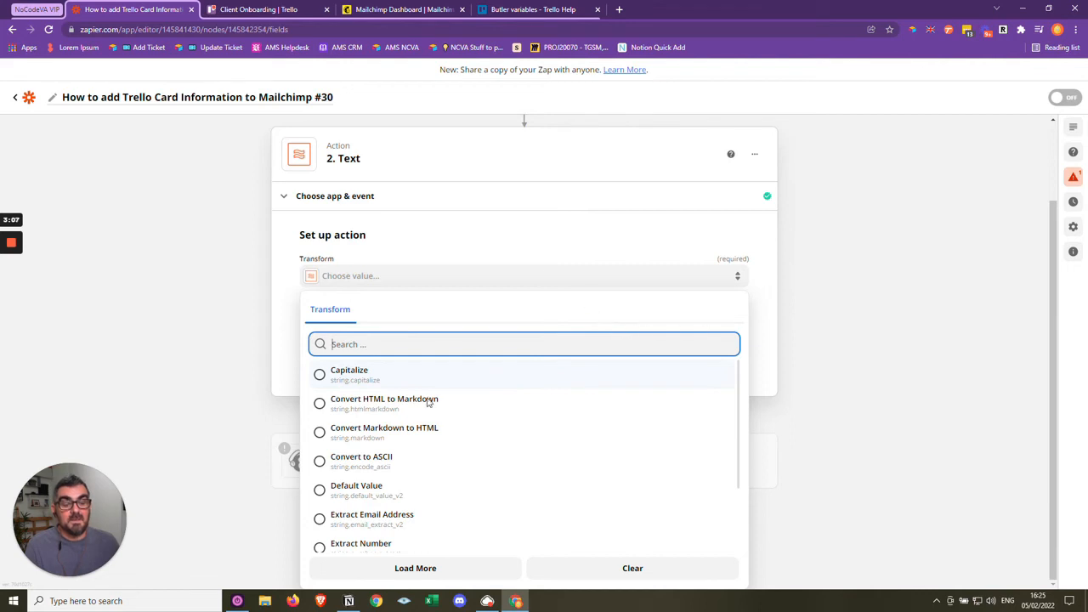
{"action": "left_click", "coordinate": [399, 522]}
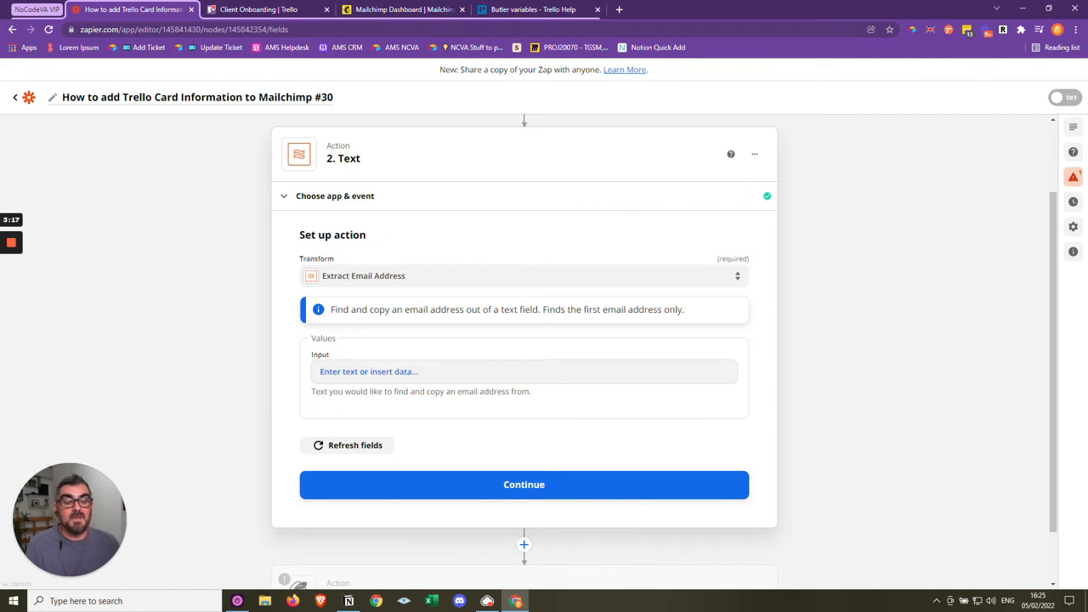
{"action": "left_click", "coordinate": [399, 372]}
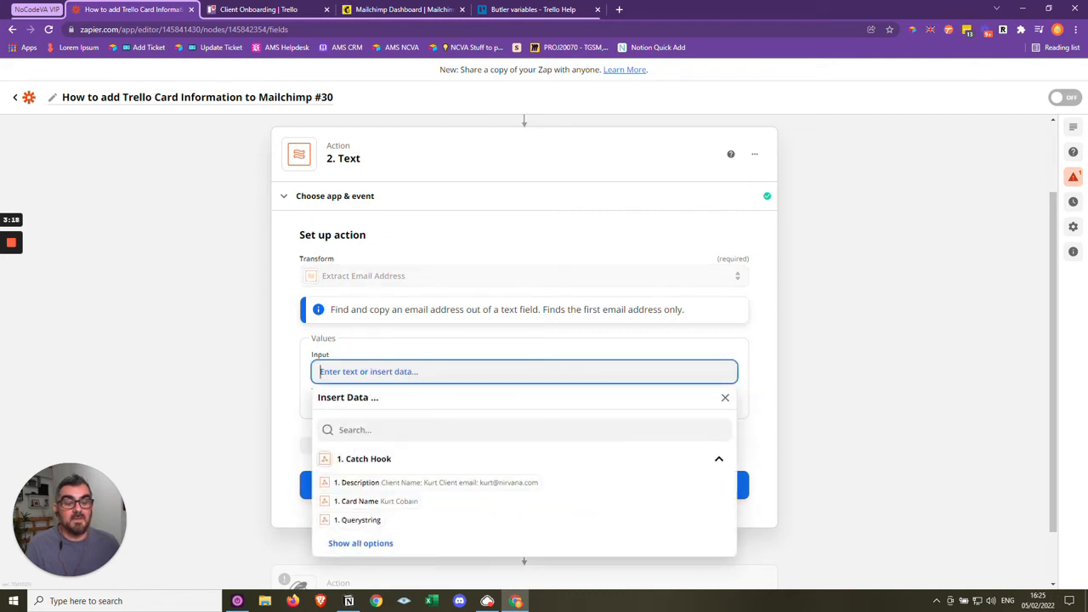
{"action": "left_click", "coordinate": [430, 489]}
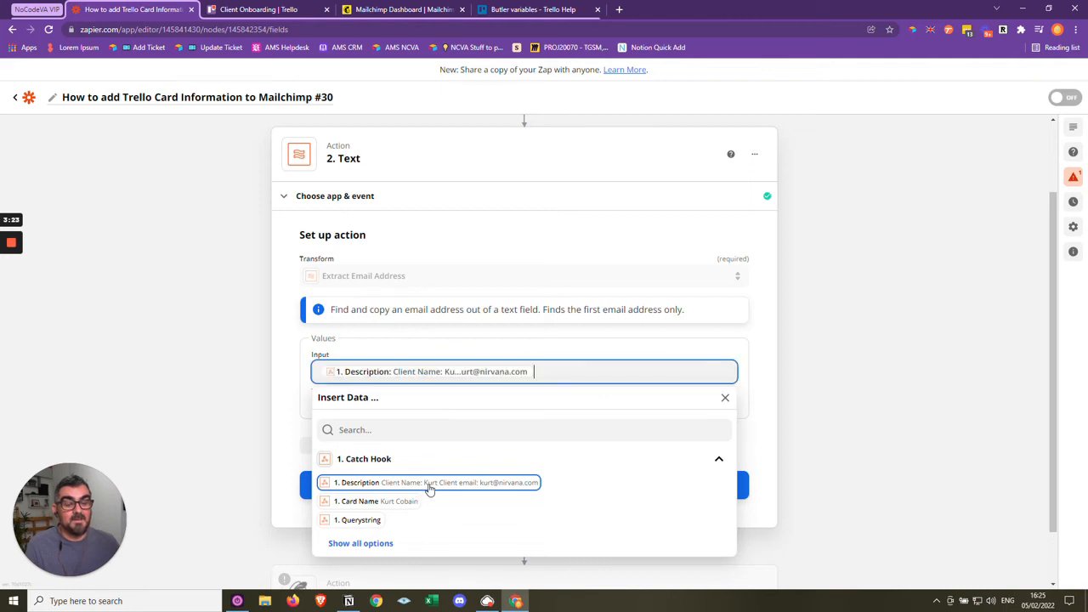
{"action": "left_click", "coordinate": [753, 338]}
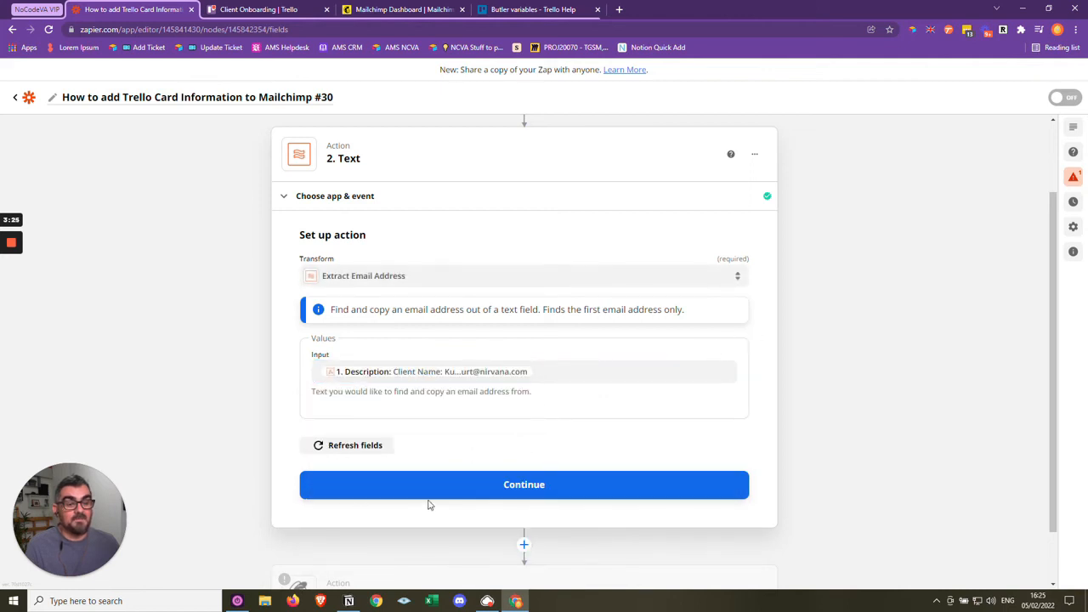
- Continue to the Formatter step's test, run it for review and check the extracted email output
{"action": "left_click", "coordinate": [459, 492]}
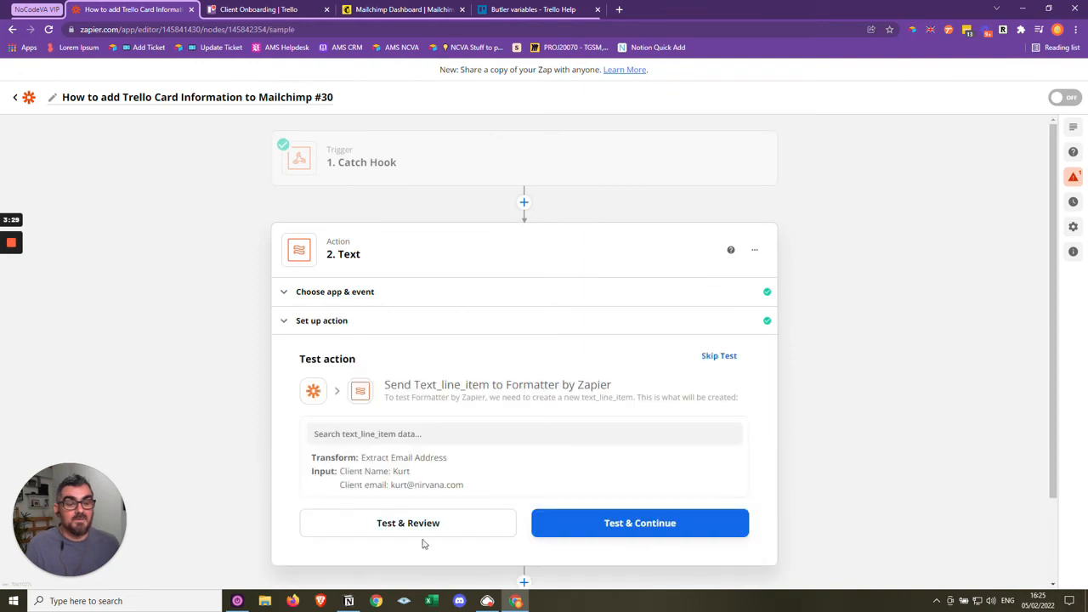
{"action": "left_click", "coordinate": [408, 524]}
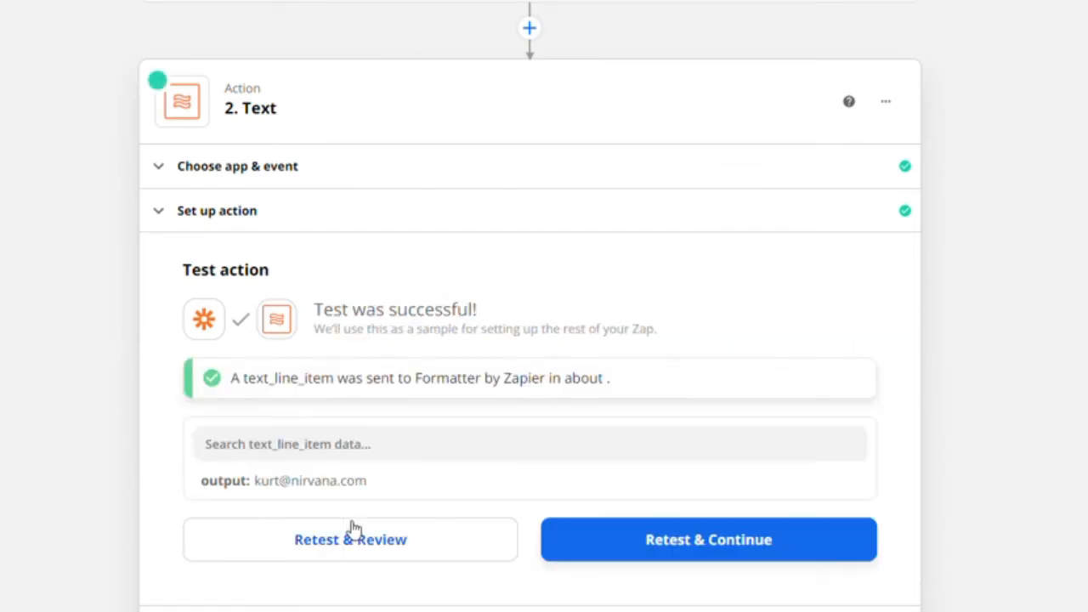
{"action": "left_click_drag", "start_coordinate": [379, 483], "coordinate": [250, 498]}
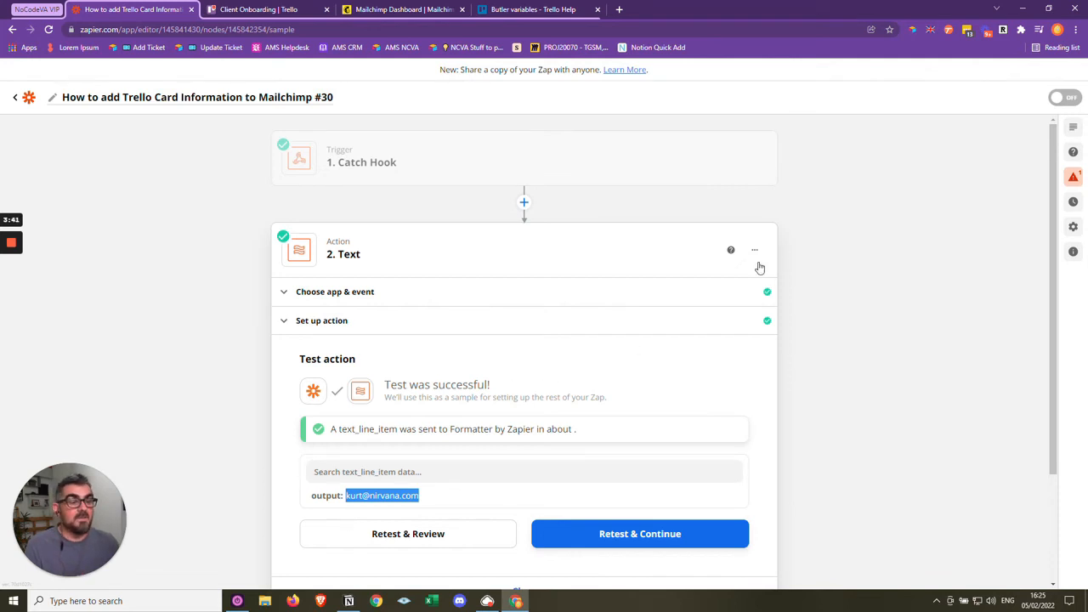
- Rename the Formatter step to Extract Email Address
{"action": "left_click", "coordinate": [754, 252]}
{"action": "left_click", "coordinate": [691, 277]}
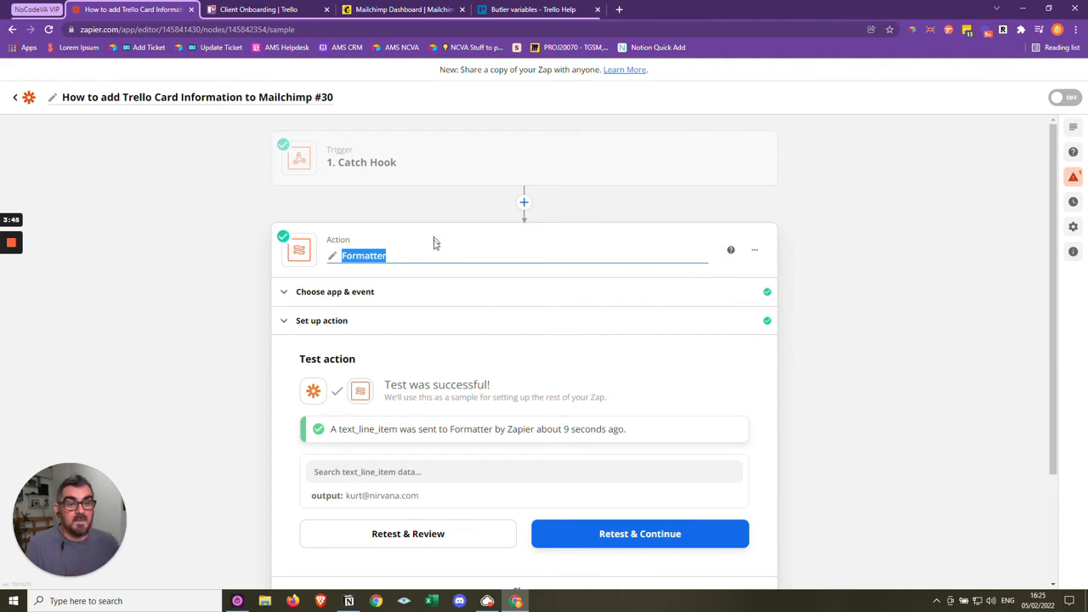
{"action": "type", "text": "Extract Email Address"}
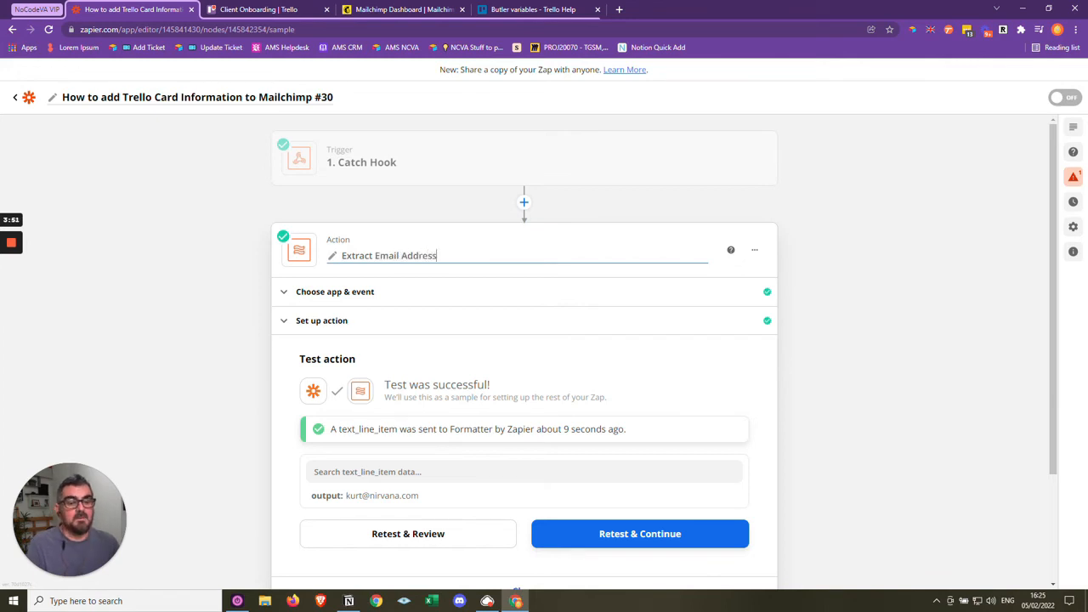
- Map the Mailchimp action's Subscriber Email to the Output of the Extract Email Address step
{"action": "scroll", "coordinate": [804, 355], "scroll_direction": "down", "scroll_amount": 2}
{"action": "left_click", "coordinate": [549, 448]}
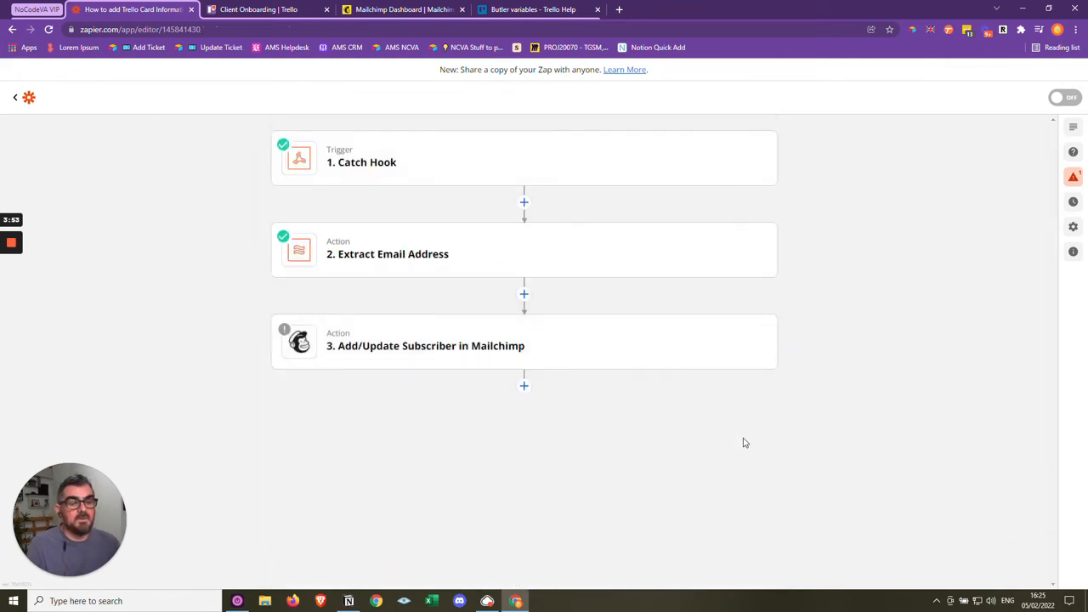
{"action": "left_click", "coordinate": [428, 360]}
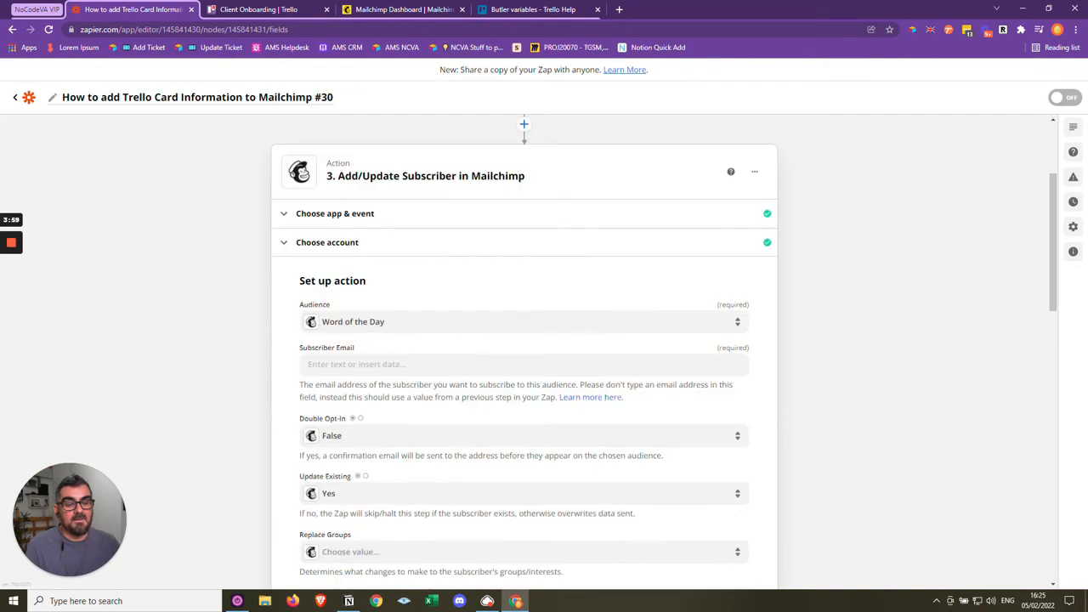
{"action": "left_click", "coordinate": [427, 364]}
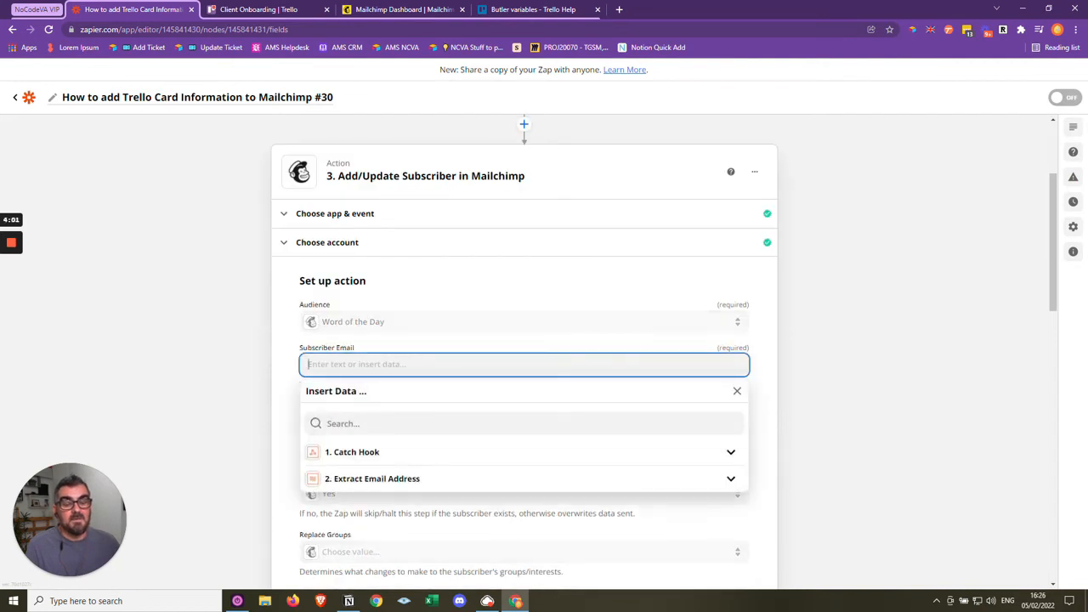
{"action": "left_click", "coordinate": [365, 453]}
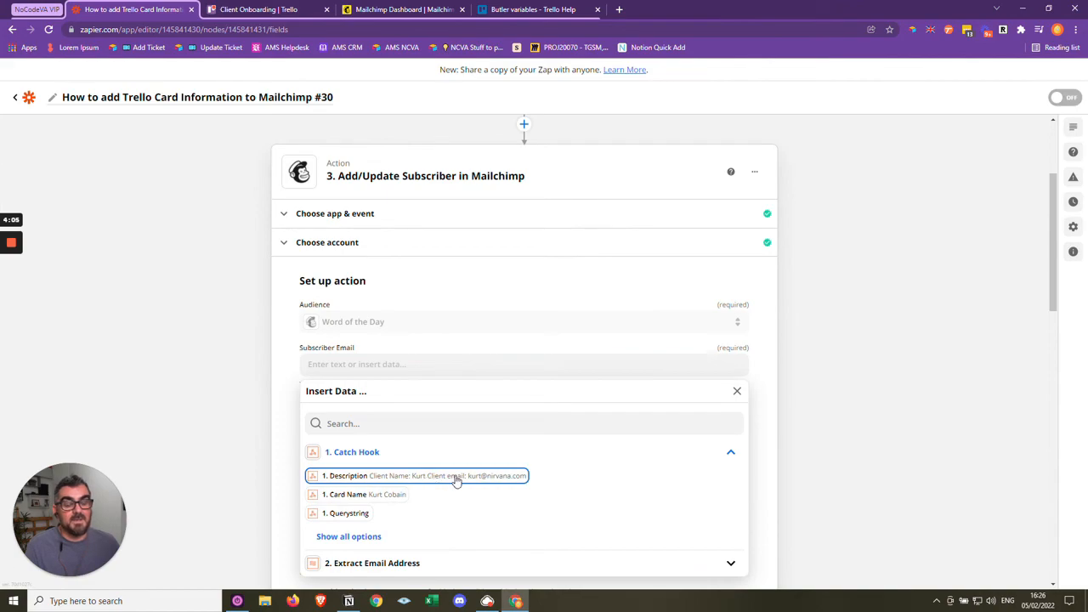
{"action": "scroll", "coordinate": [456, 480], "scroll_direction": "down", "scroll_amount": 2}
{"action": "left_click", "coordinate": [395, 443]}
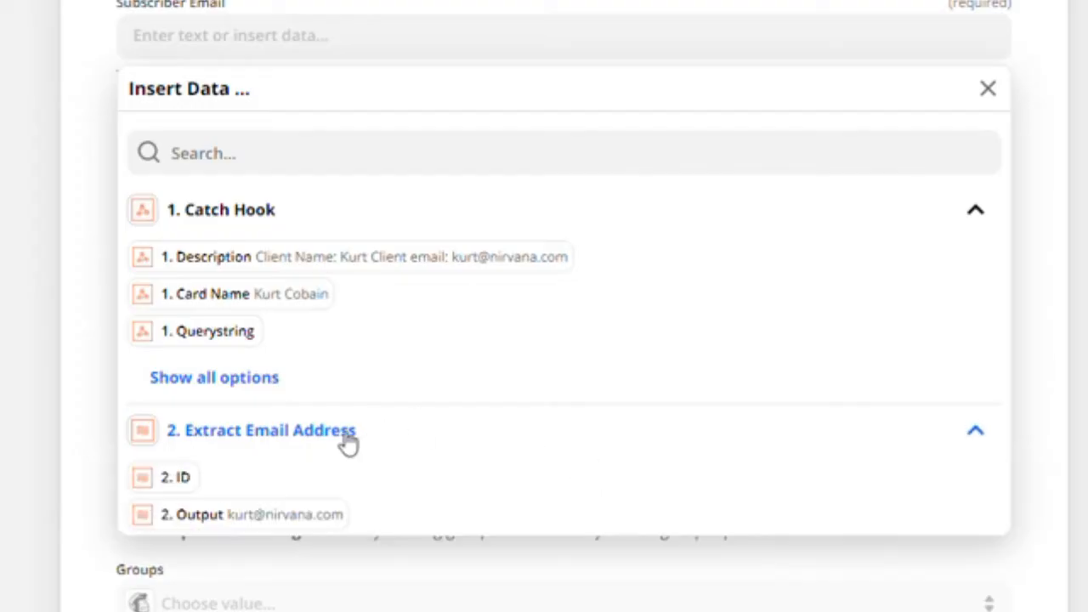
{"action": "left_click", "coordinate": [294, 527]}
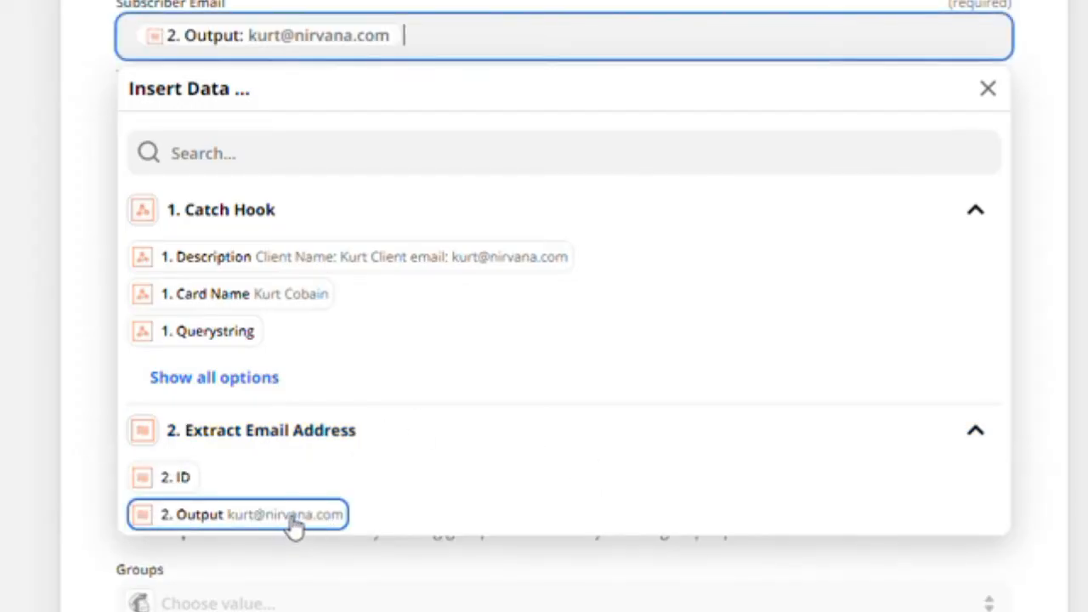
{"action": "left_click", "coordinate": [886, 458]}
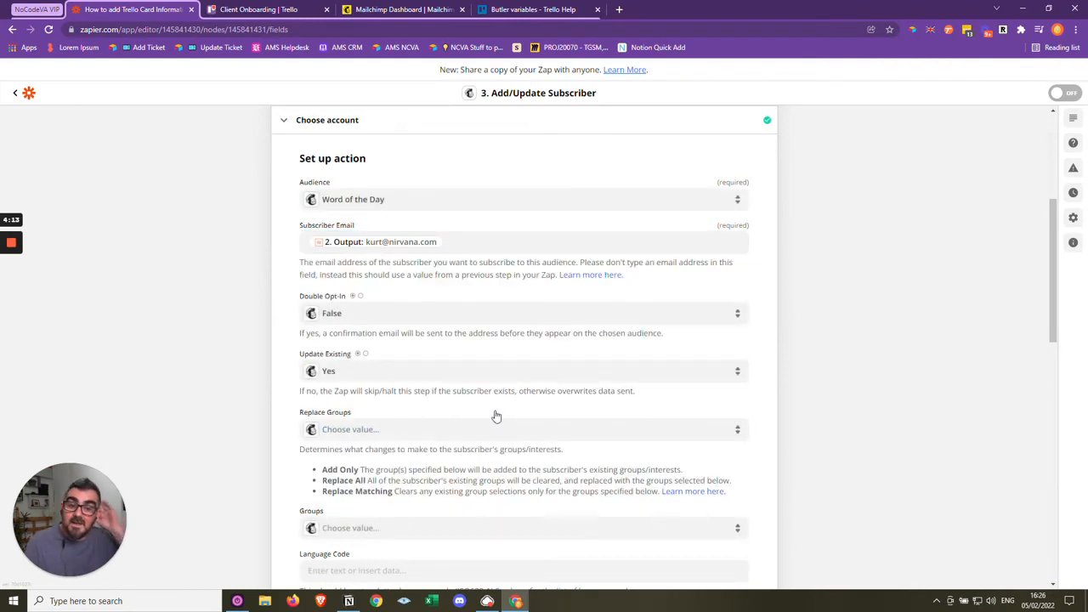
- Map the Mailchimp action's First Name to the Card Name from the Catch Hook trigger
{"action": "scroll", "coordinate": [577, 357], "scroll_direction": "down", "scroll_amount": 2}
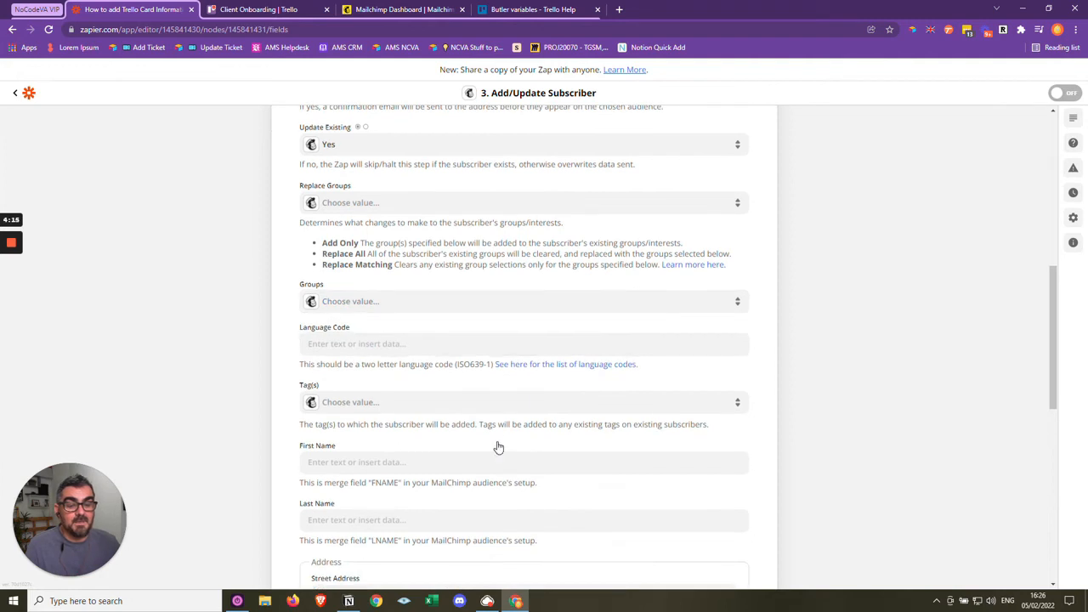
{"action": "left_click", "coordinate": [482, 462]}
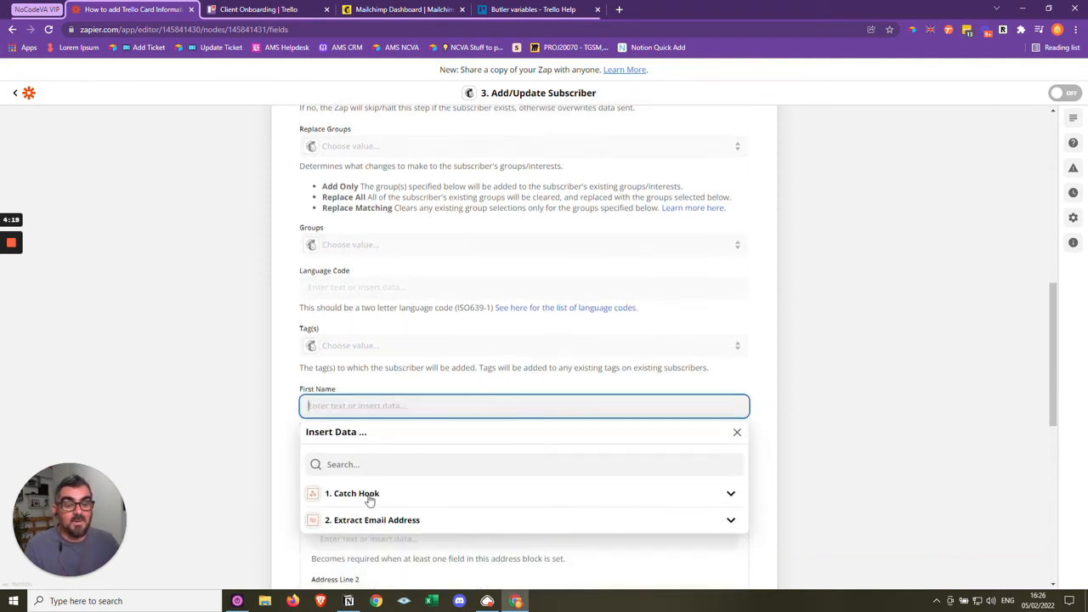
{"action": "left_click", "coordinate": [374, 496]}
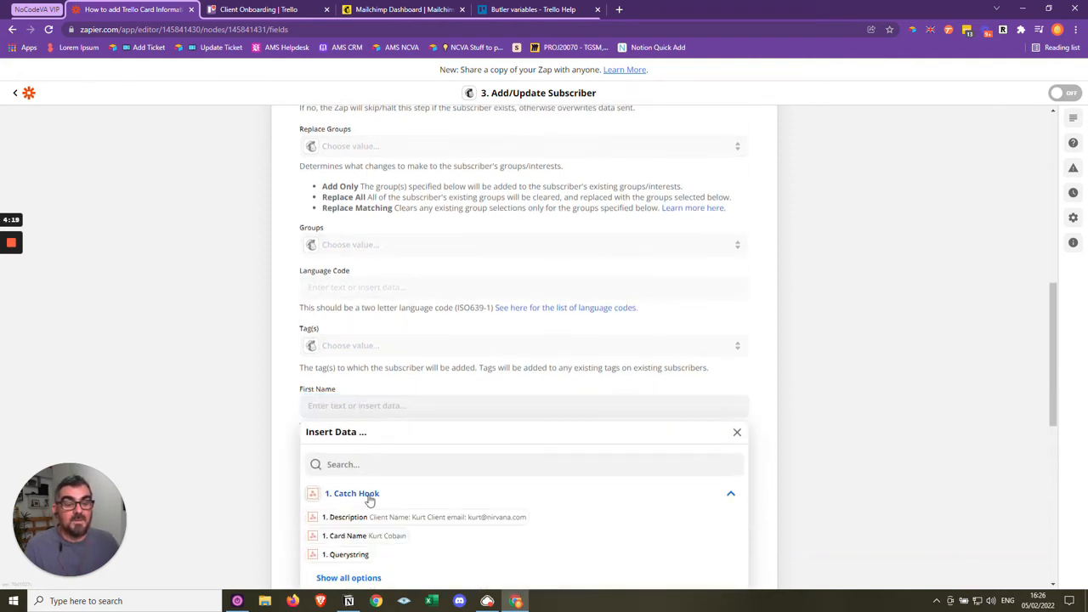
{"action": "left_click", "coordinate": [387, 538]}
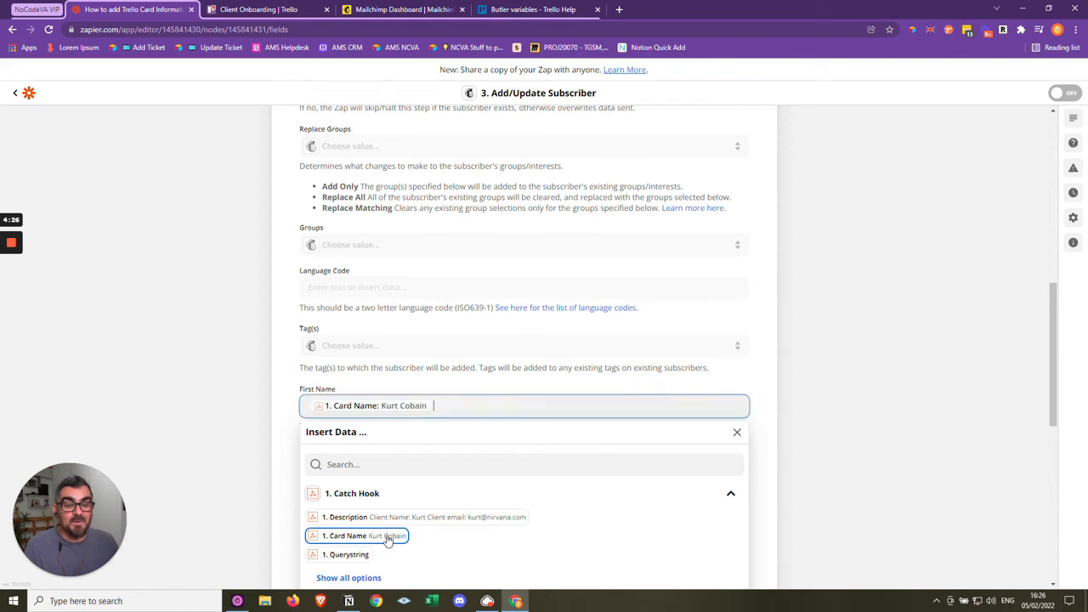
{"action": "left_click", "coordinate": [846, 340]}
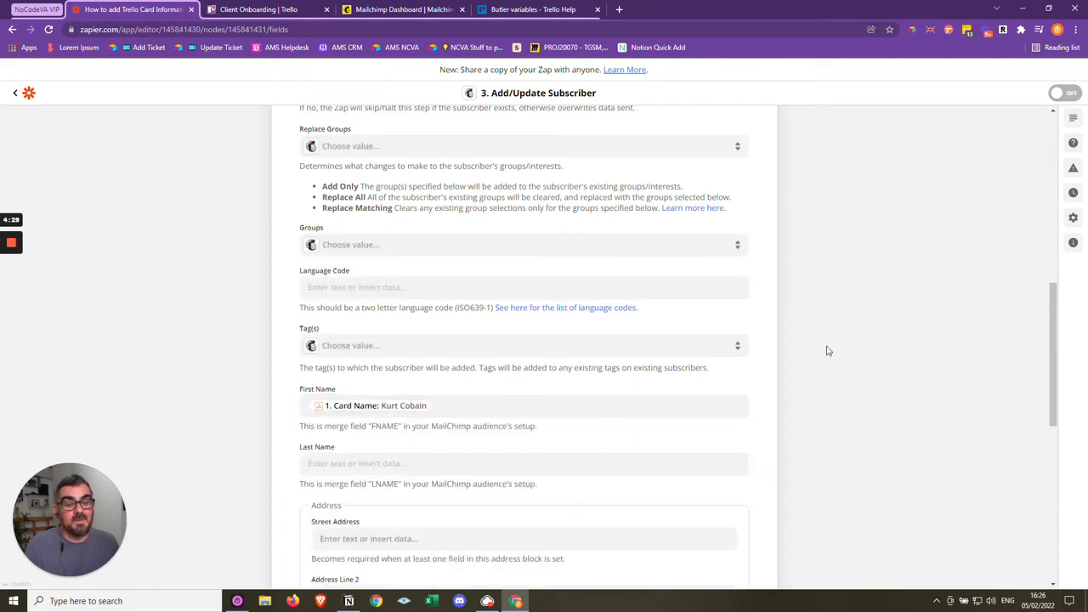
- Review the Mailchimp action's remaining optional fields, including last name, address, phone number and birthday
{"action": "scroll", "coordinate": [828, 350], "scroll_direction": "down", "scroll_amount": 5}
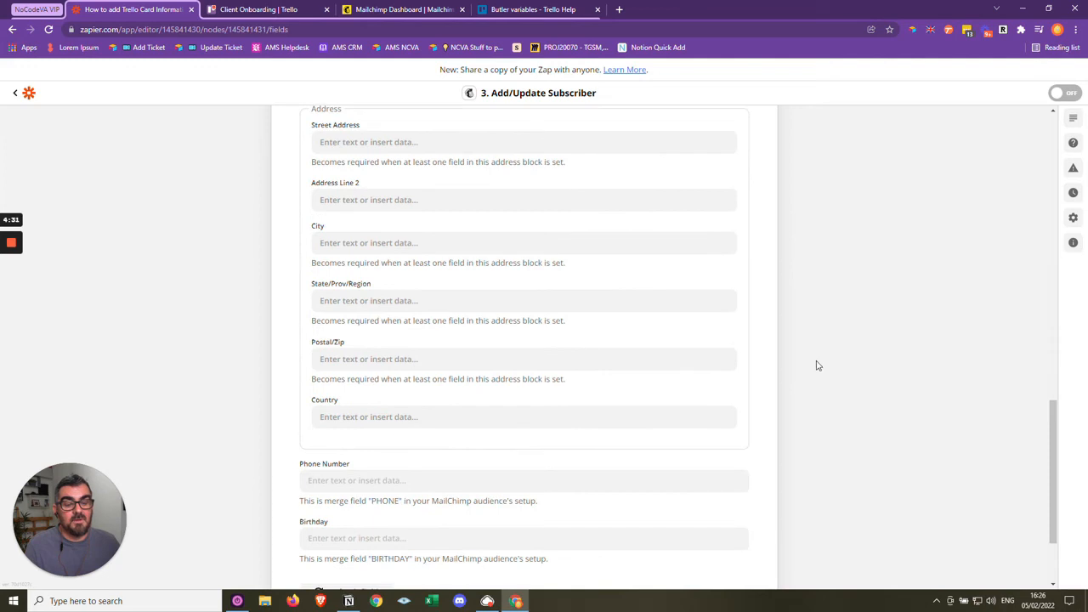
{"action": "scroll", "coordinate": [818, 366], "scroll_direction": "down", "scroll_amount": 2}
{"action": "scroll", "coordinate": [818, 365], "scroll_direction": "up", "scroll_amount": 3}
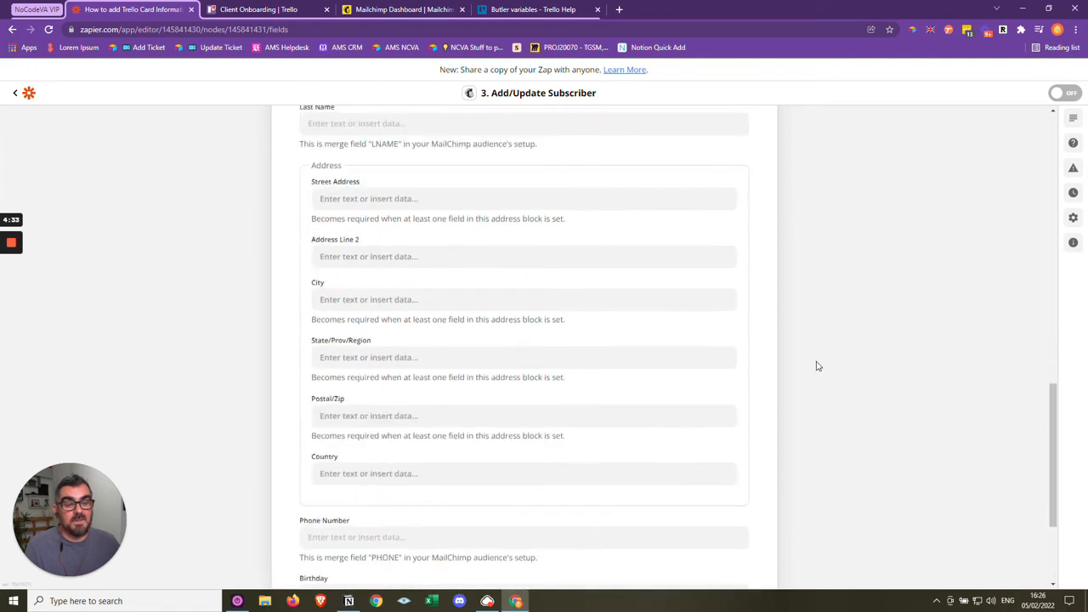
{"action": "scroll", "coordinate": [818, 365], "scroll_direction": "down", "scroll_amount": 3}
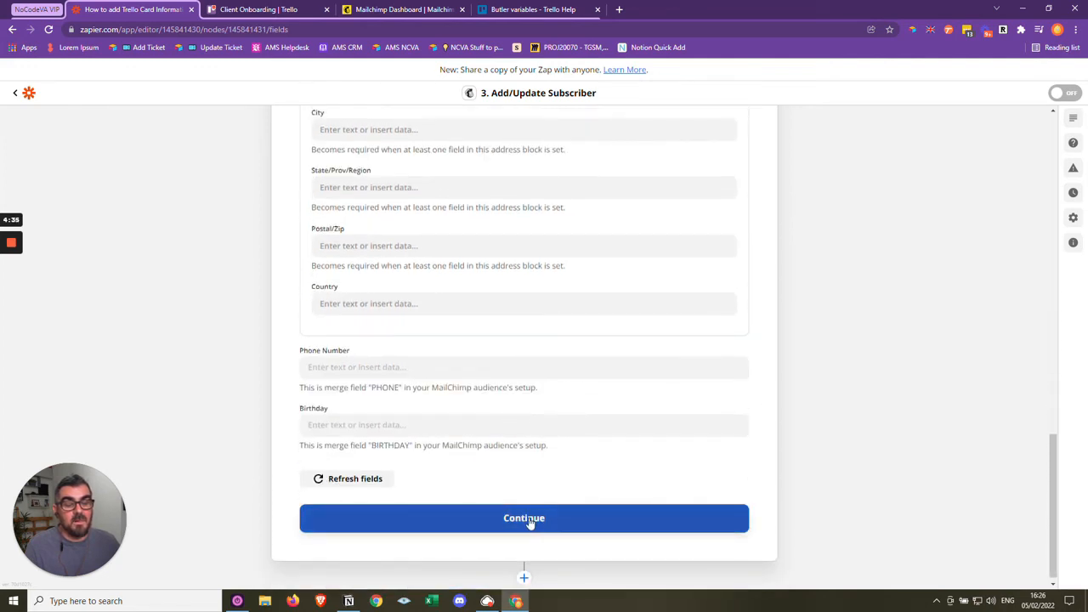
{"action": "scroll", "coordinate": [529, 523], "scroll_direction": "up", "scroll_amount": 7}
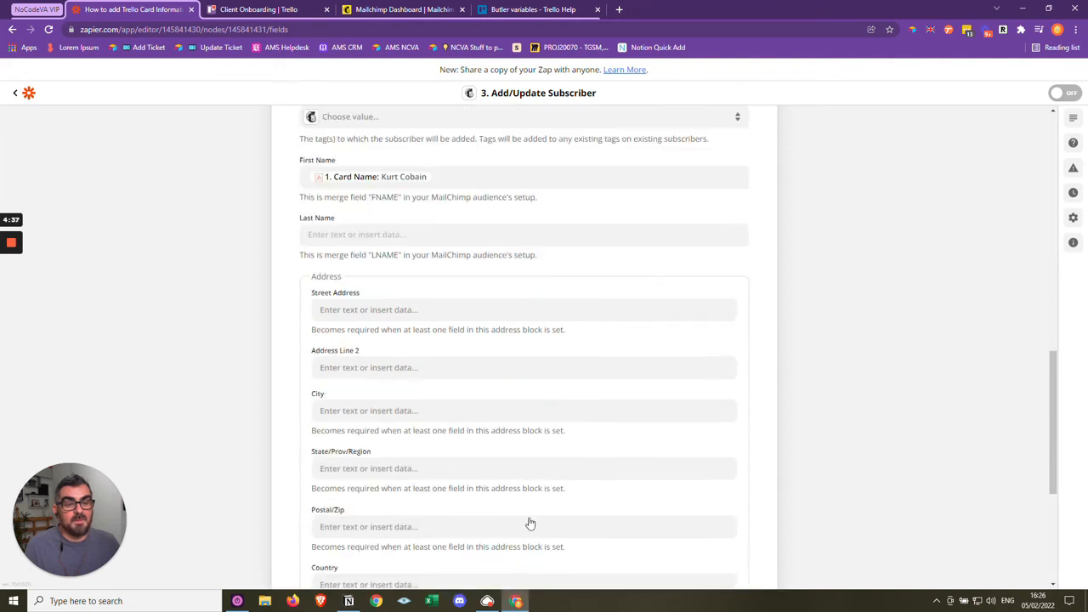
{"action": "scroll", "coordinate": [529, 523], "scroll_direction": "down", "scroll_amount": 4}
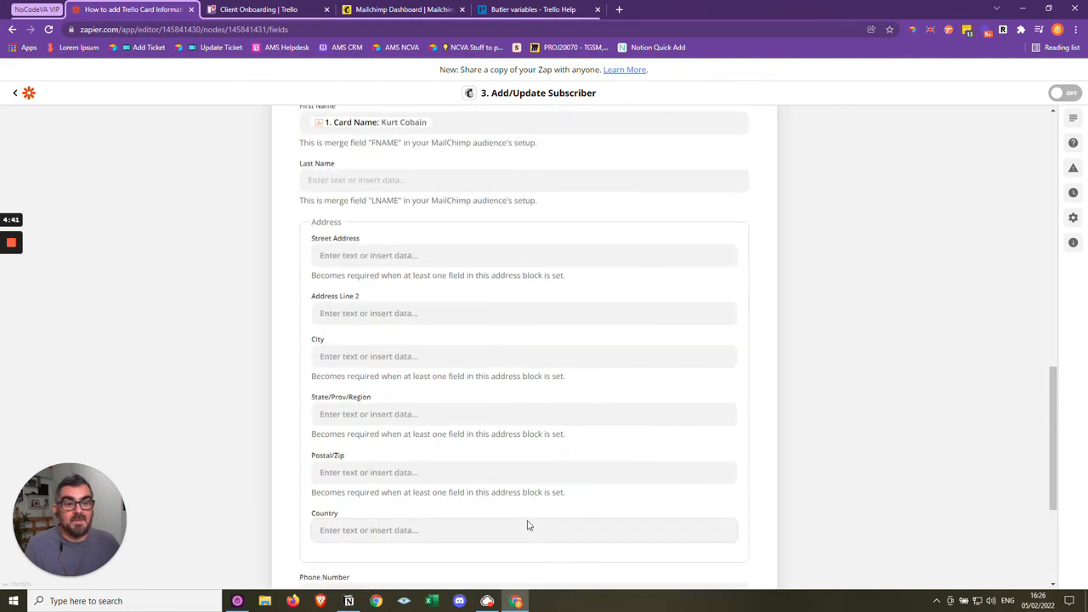
{"action": "scroll", "coordinate": [515, 517], "scroll_direction": "up", "scroll_amount": 3}
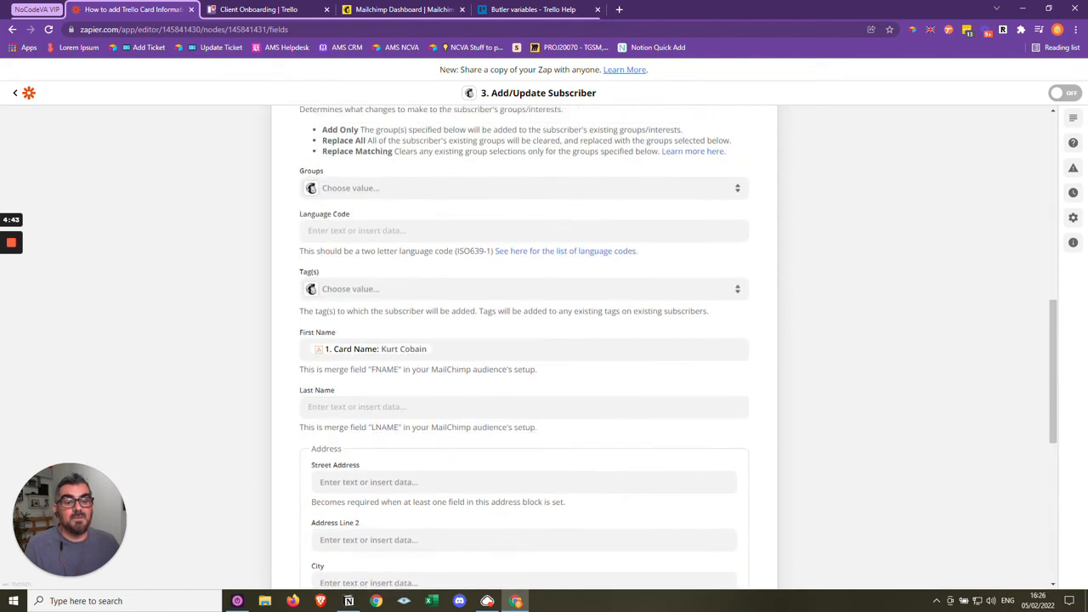
- Add the custom tag NocodeVA to the Mailchimp action's Tag(s) field
{"action": "left_click", "coordinate": [382, 294]}
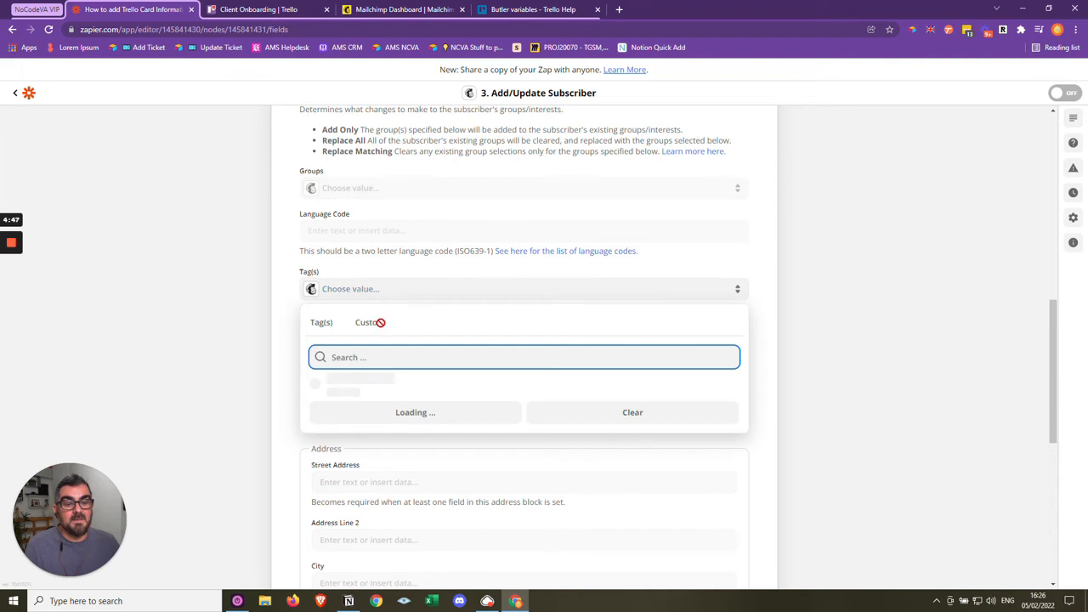
{"action": "left_click", "coordinate": [374, 324]}
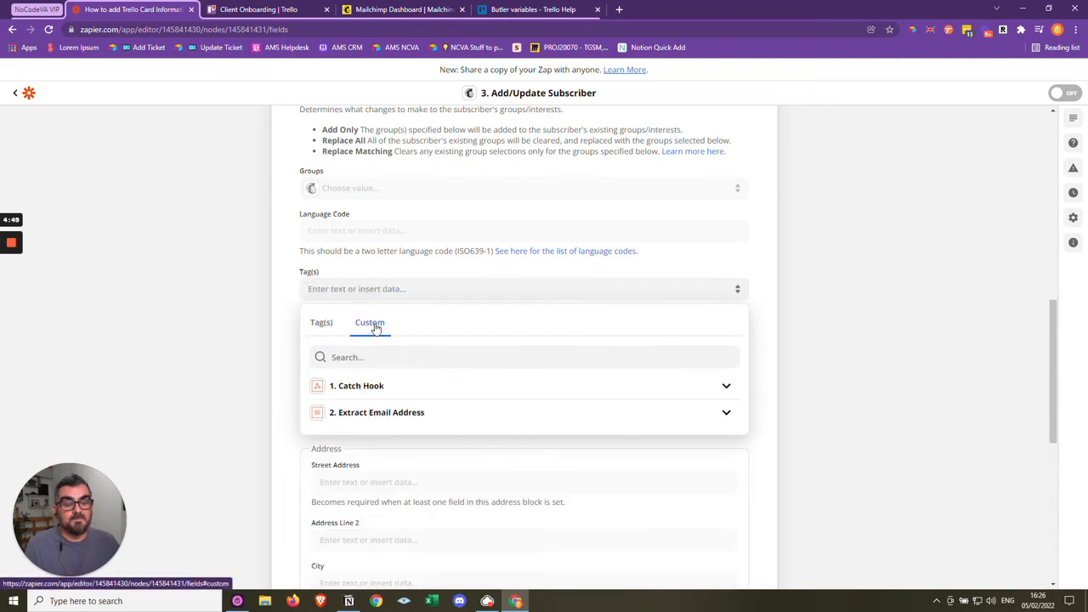
{"action": "left_click", "coordinate": [395, 357]}
{"action": "left_click", "coordinate": [393, 290]}
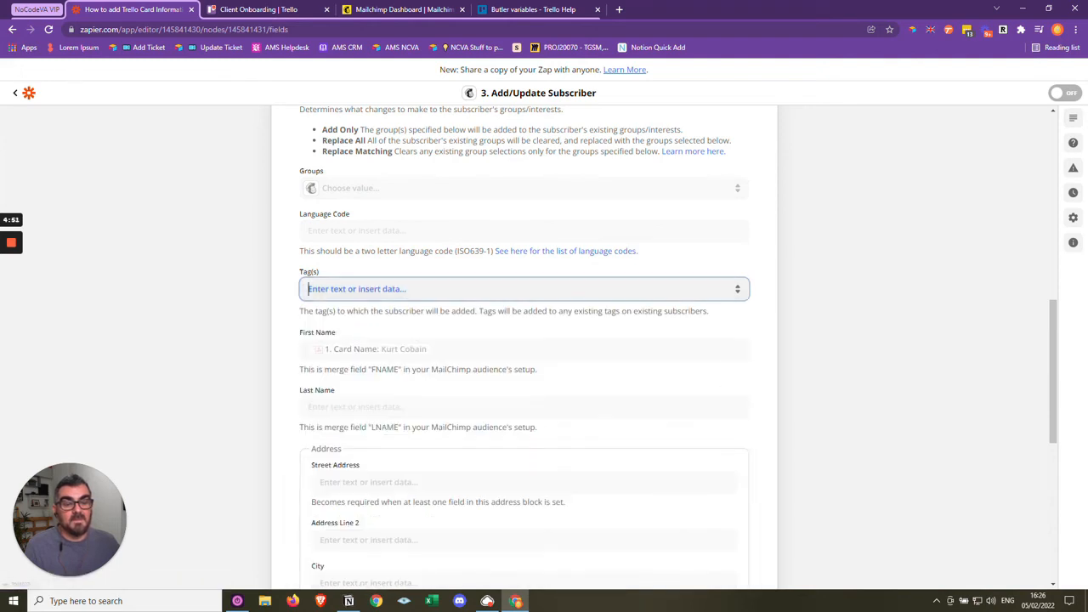
{"action": "type", "text": "Noc"}
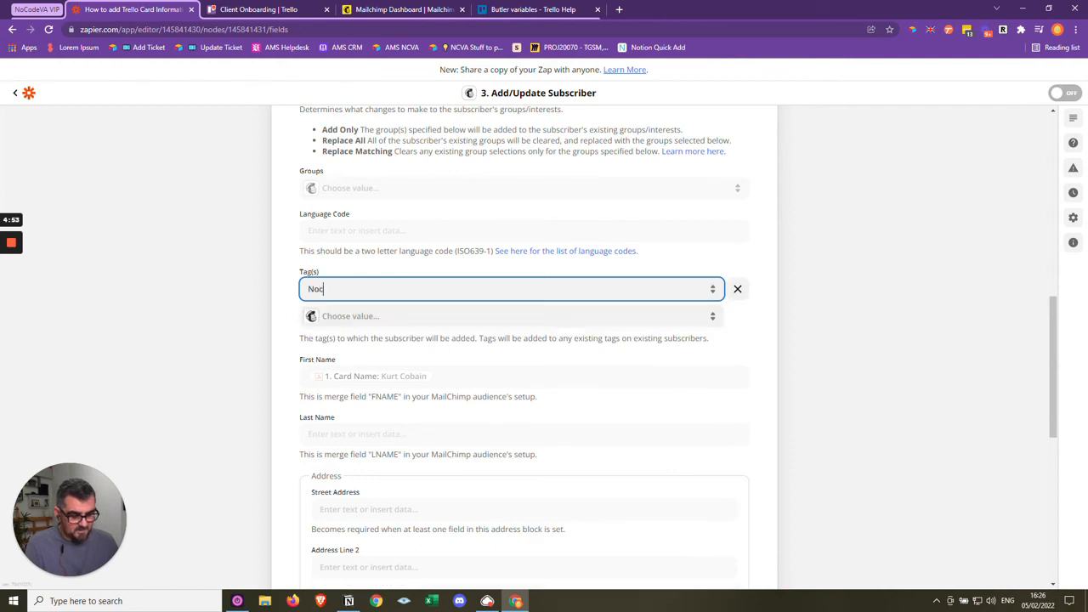
{"action": "type", "text": "odeVA"}
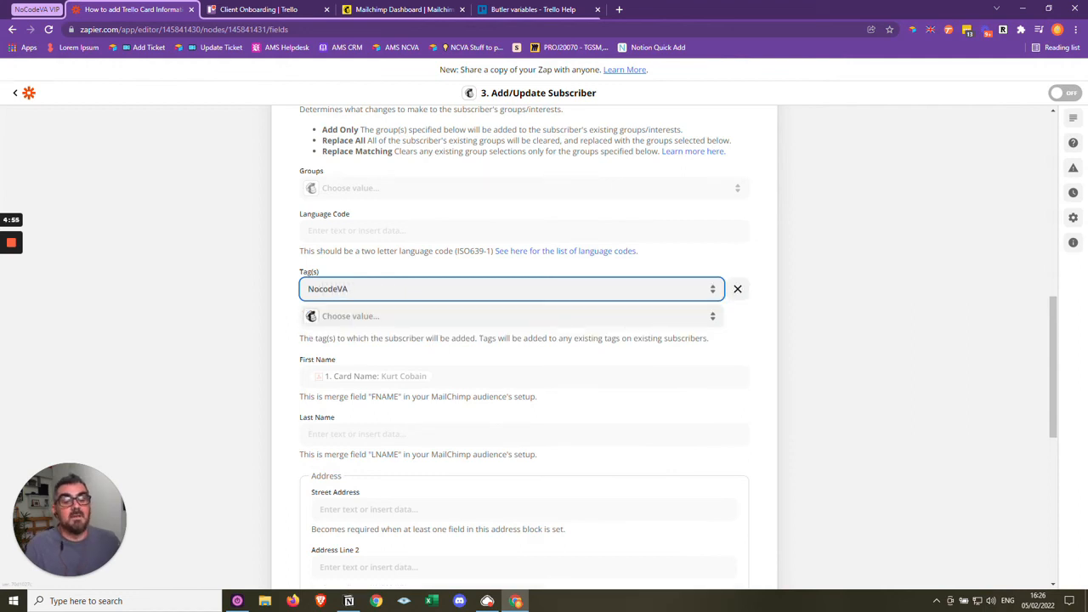
{"action": "left_click", "coordinate": [823, 359]}
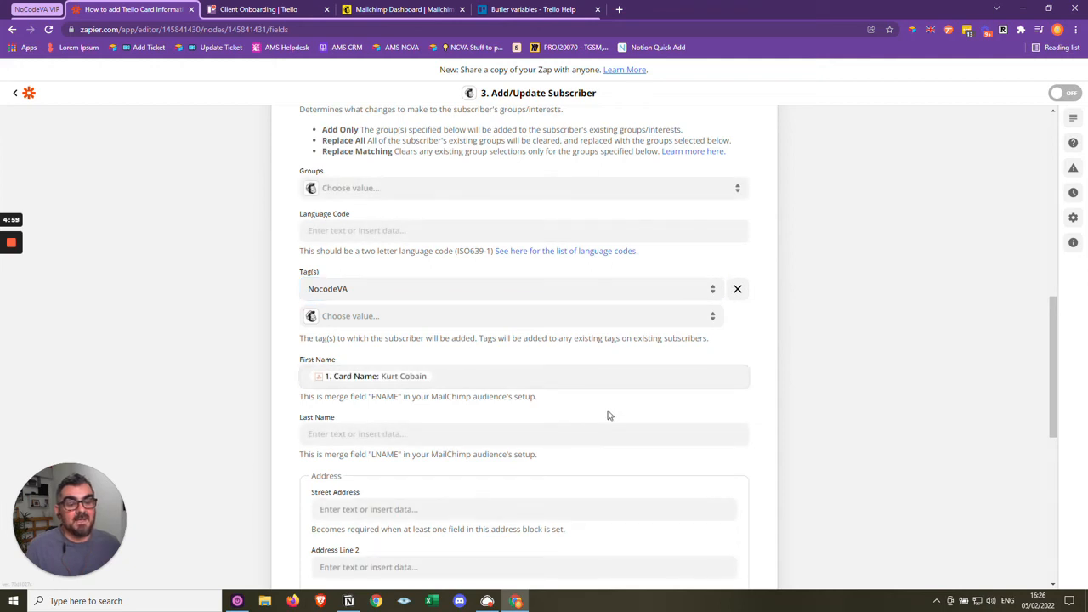
- Continue to the Mailchimp action's test and review the subscriber data that is ready for sending
{"action": "scroll", "coordinate": [607, 414], "scroll_direction": "down", "scroll_amount": 6}
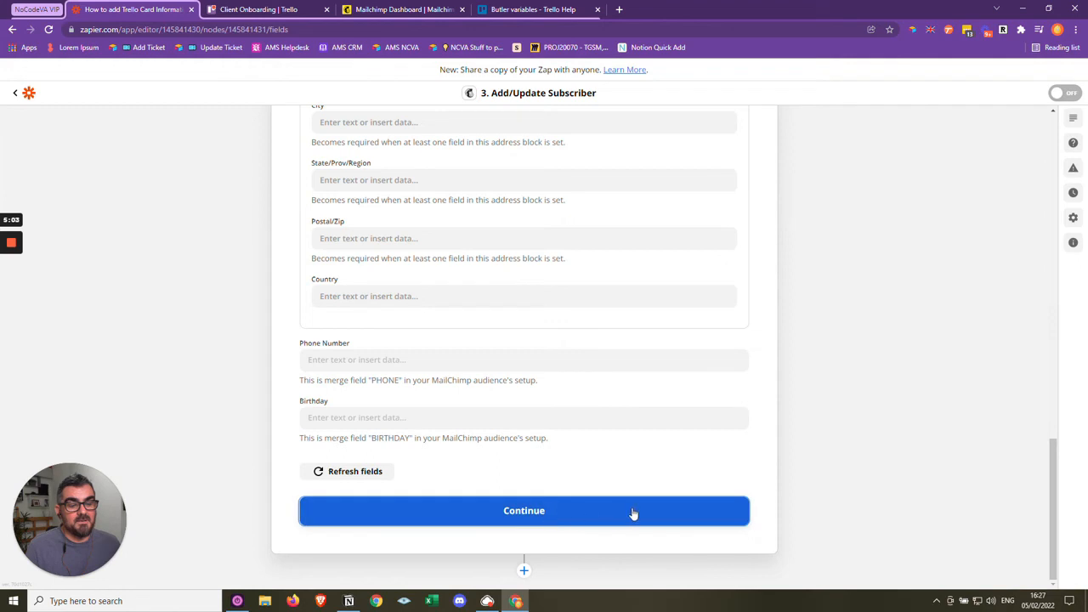
{"action": "left_click", "coordinate": [632, 512]}
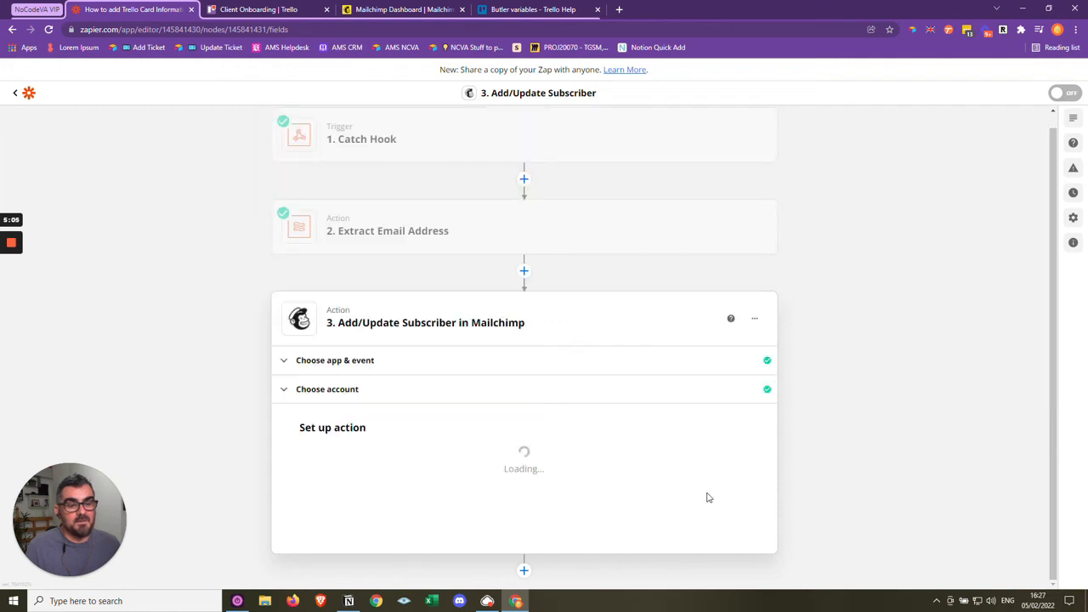
{"action": "scroll", "coordinate": [562, 502], "scroll_direction": "down", "scroll_amount": 1}
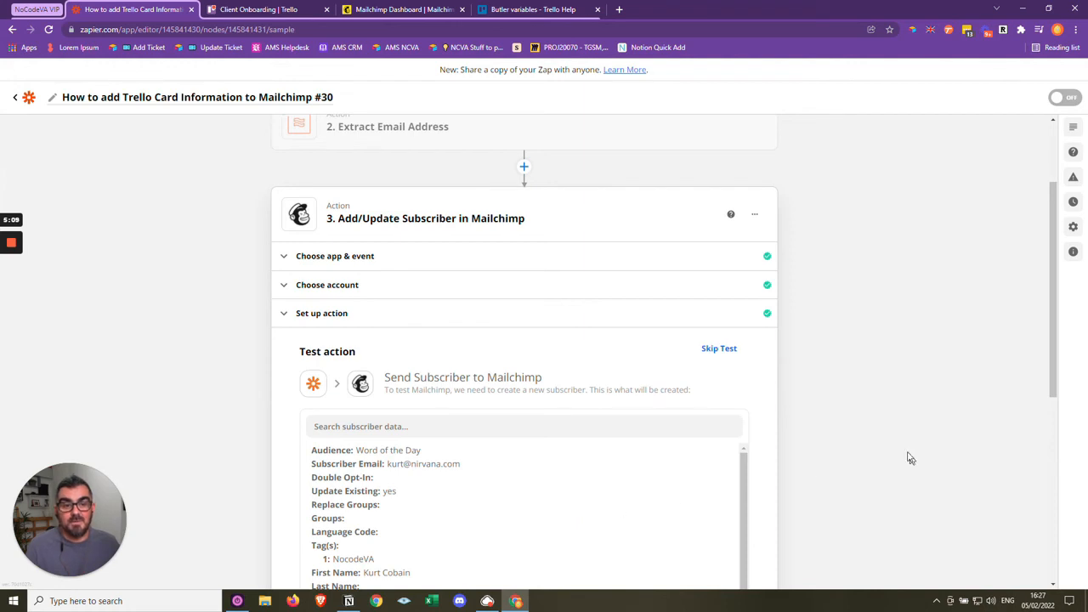
{"action": "scroll", "coordinate": [903, 457], "scroll_direction": "up", "scroll_amount": 2}
- Switch to the Client Onboarding board in Trello and check the labels of the client card in Stage 1
{"action": "left_click", "coordinate": [285, 9]}
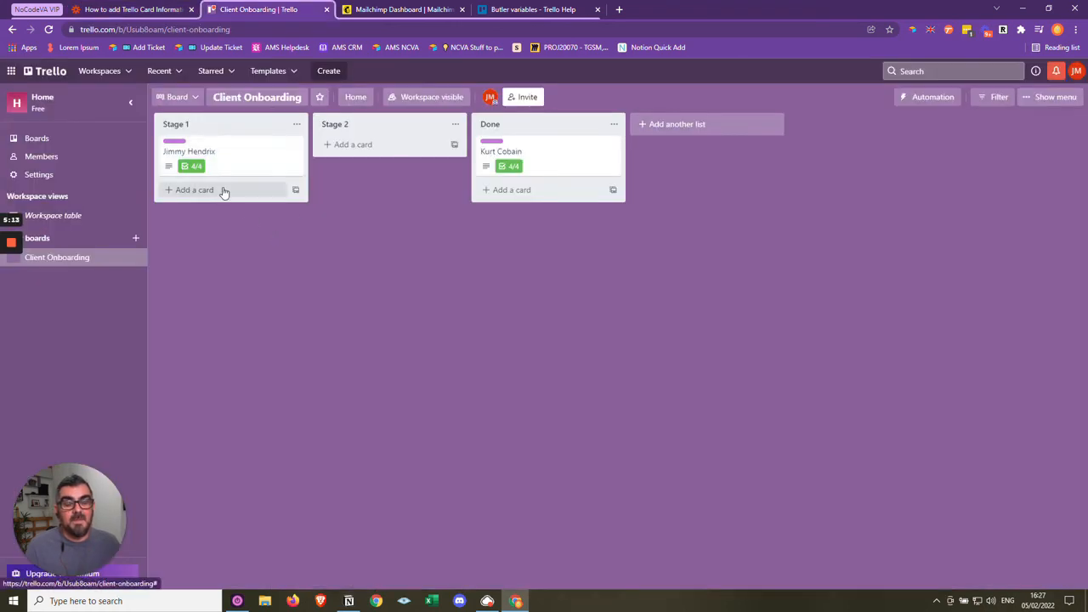
{"action": "left_click", "coordinate": [224, 153]}
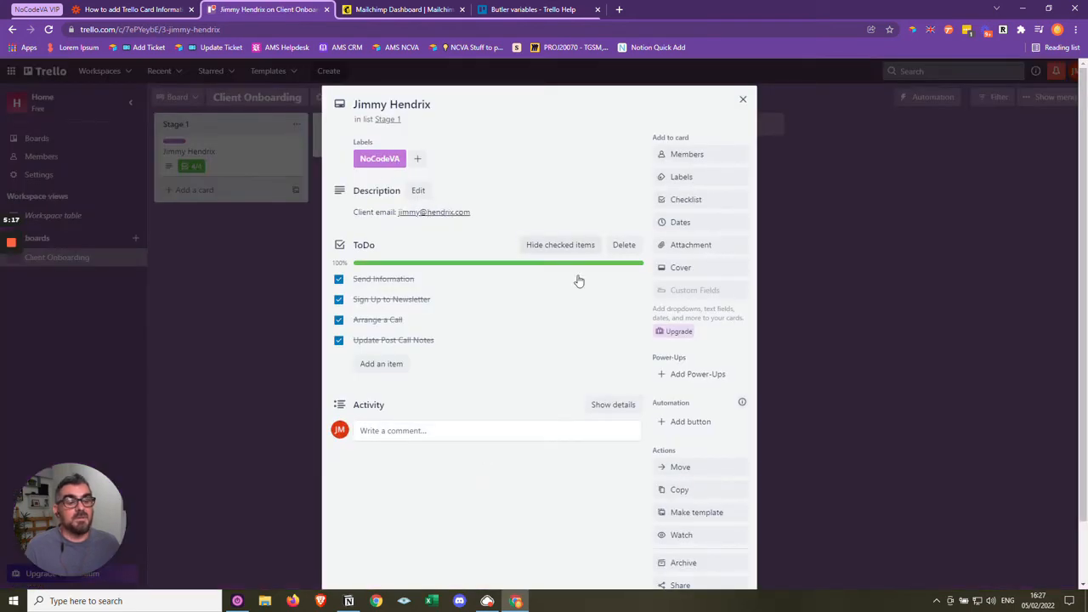
{"action": "left_click", "coordinate": [418, 158]}
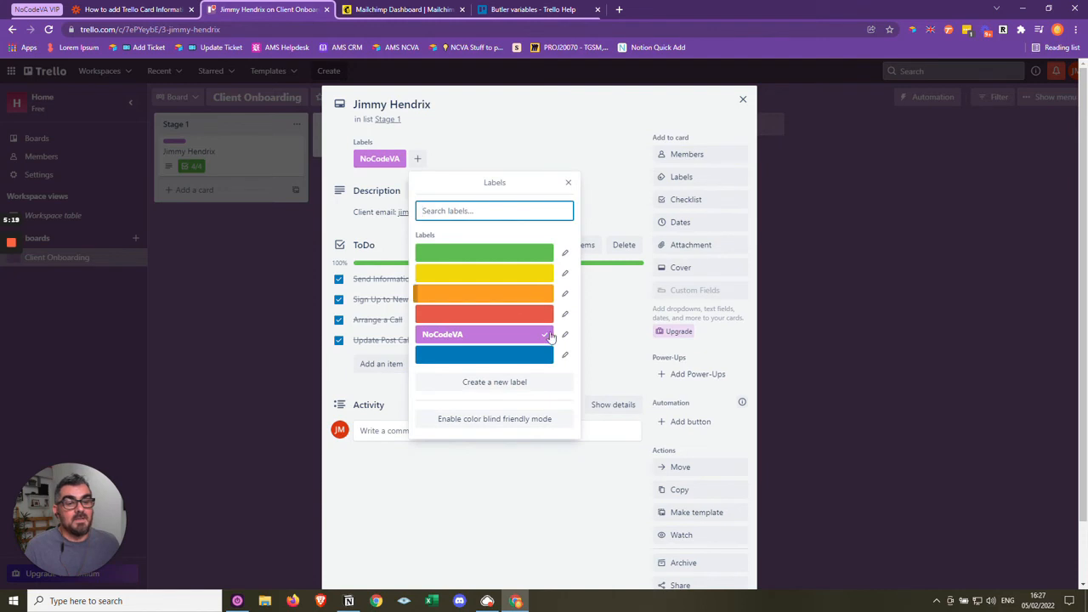
{"action": "left_click", "coordinate": [486, 515]}
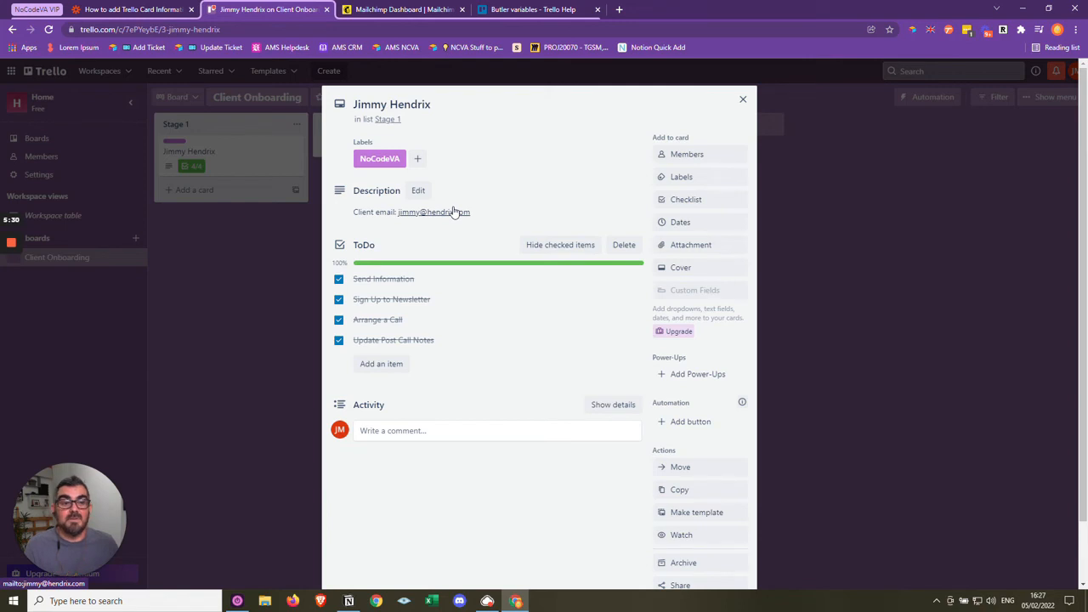
{"action": "left_click", "coordinate": [742, 99]}
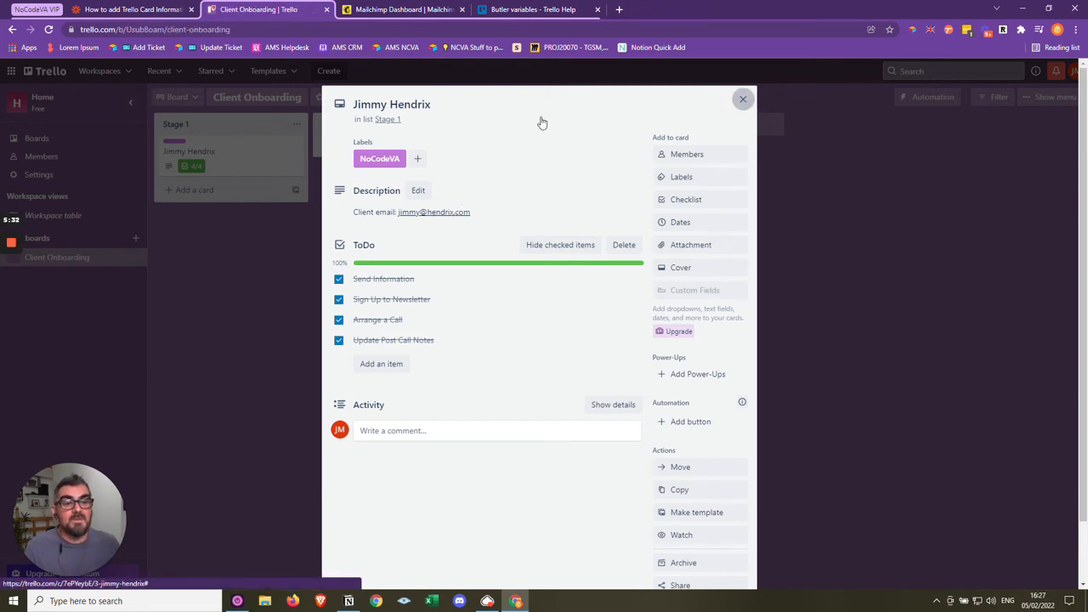
- Switch back to the Zap in Zapier and insert a Filter step between Catch Hook and Extract Email Address
{"action": "left_click", "coordinate": [126, 8]}
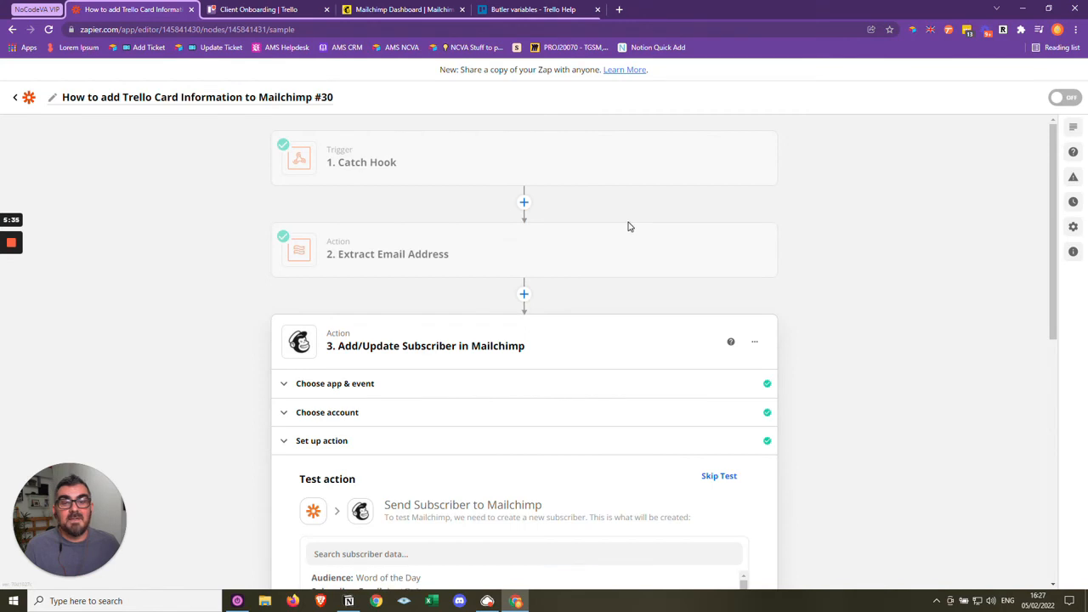
{"action": "left_click", "coordinate": [524, 203]}
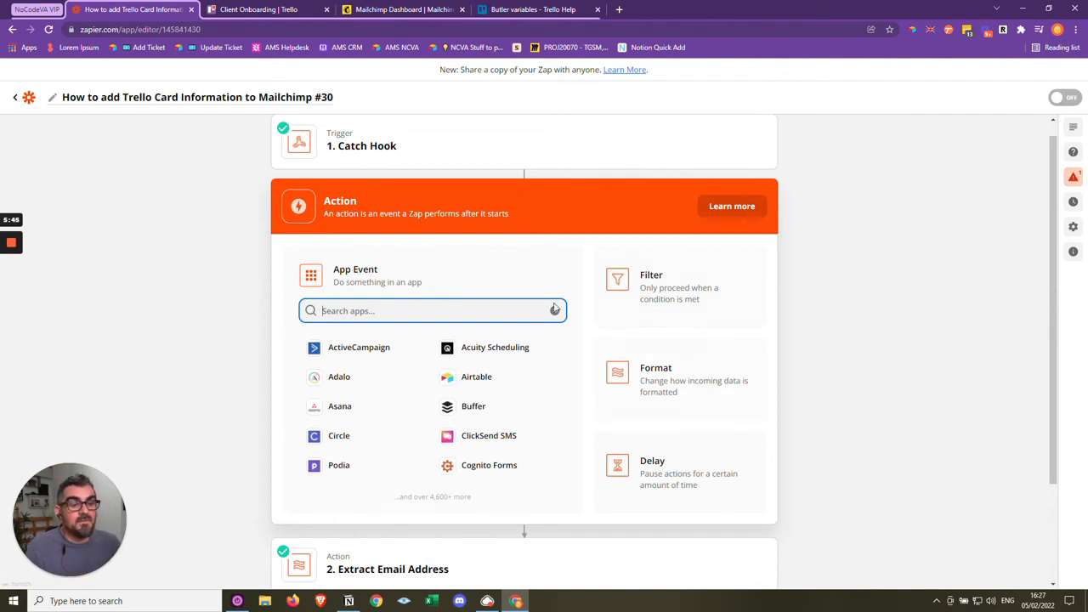
{"action": "left_click", "coordinate": [653, 287]}
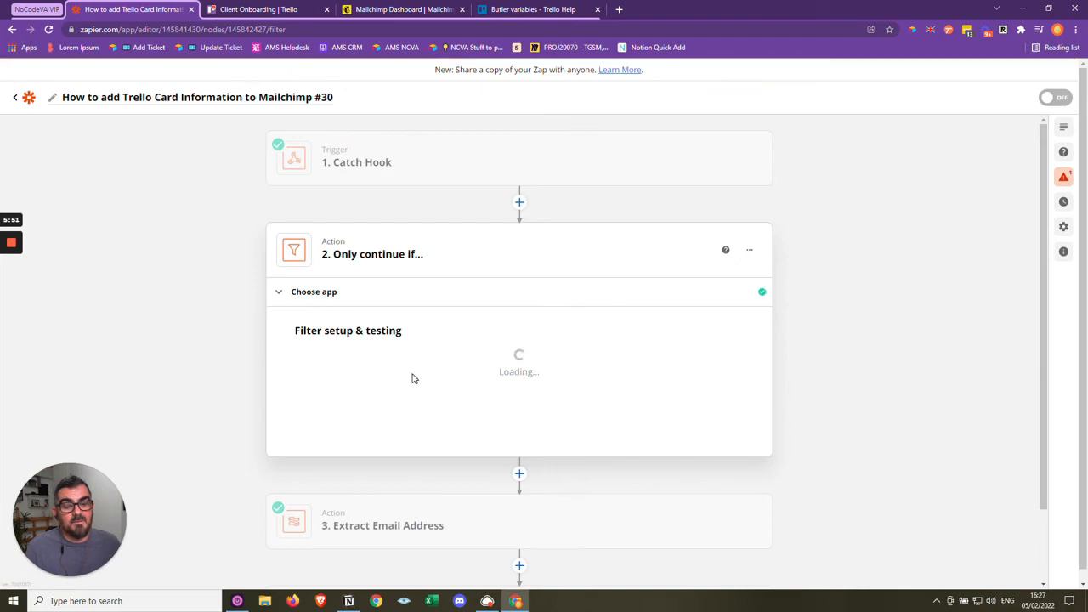
- Set the filter's field to the Card Label value from the Catch Hook step
{"action": "left_click", "coordinate": [374, 378]}
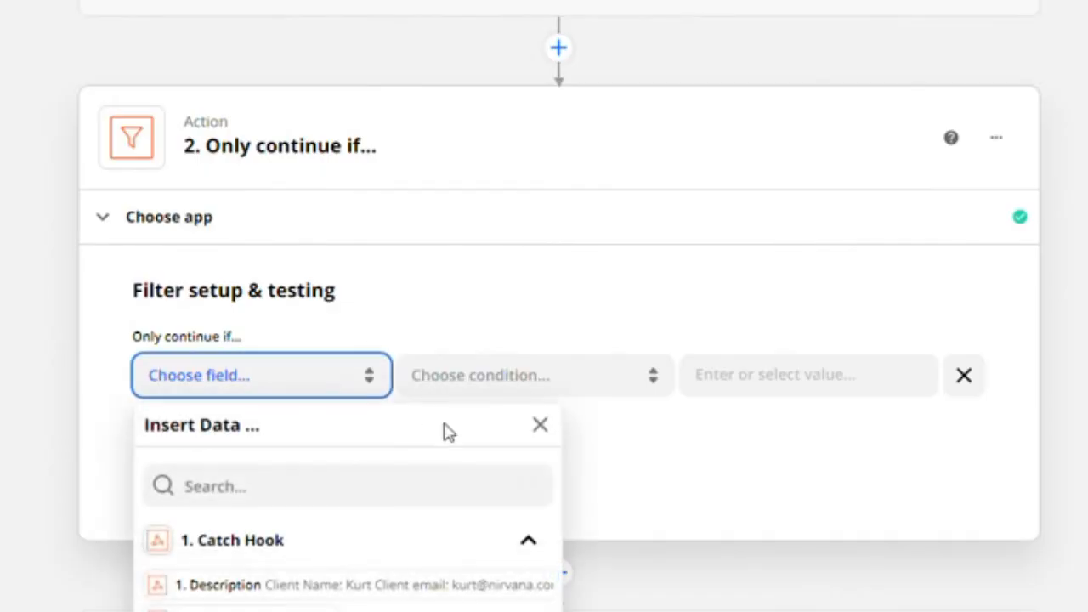
{"action": "scroll", "coordinate": [449, 432], "scroll_direction": "down", "scroll_amount": 2}
{"action": "scroll", "coordinate": [382, 531], "scroll_direction": "down", "scroll_amount": 1}
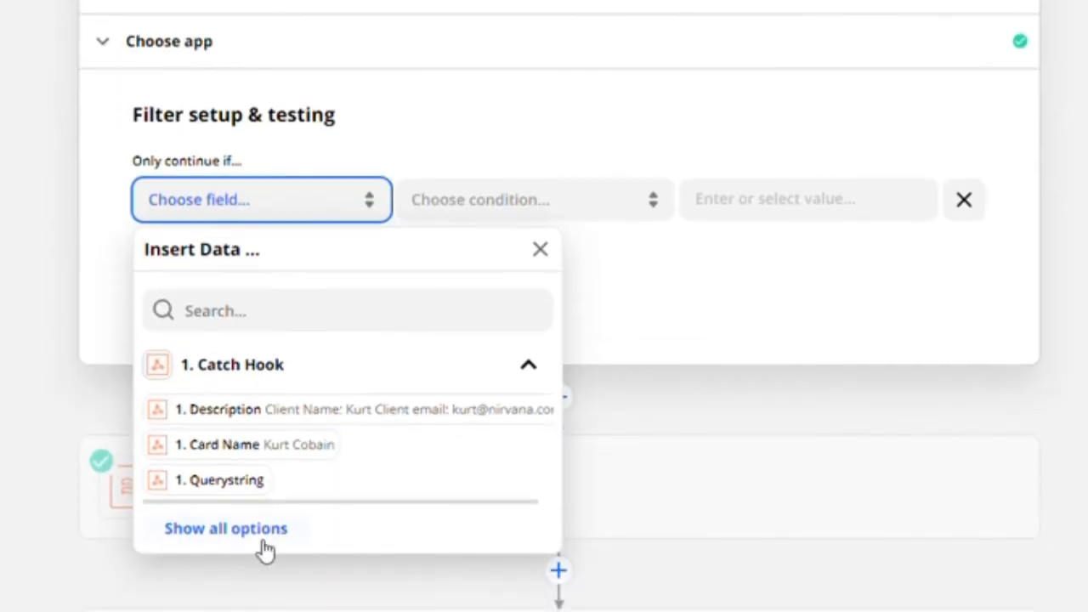
{"action": "left_click", "coordinate": [262, 543]}
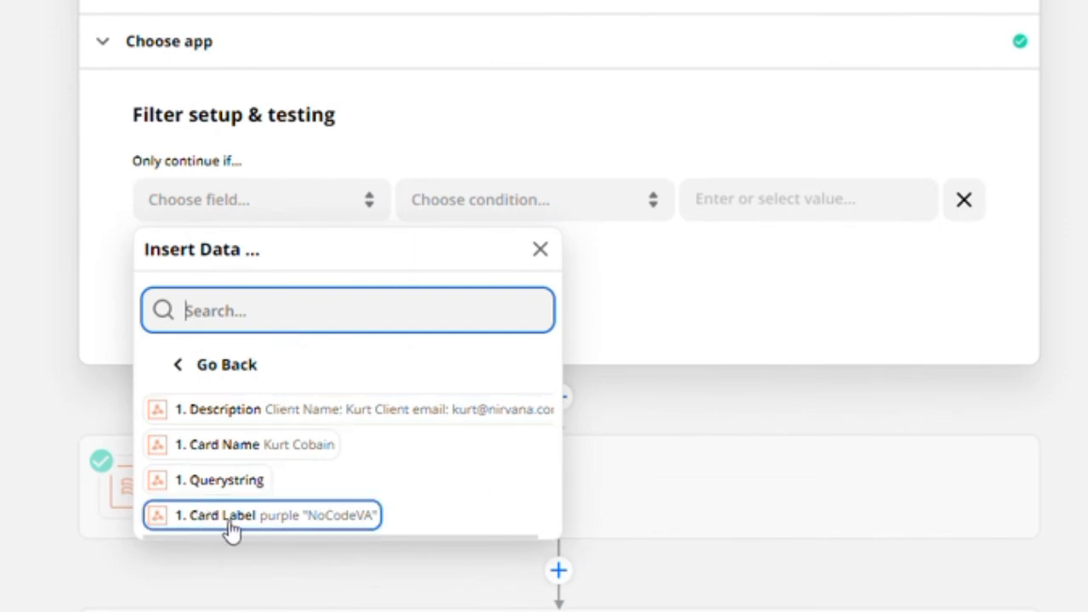
{"action": "left_click", "coordinate": [311, 524]}
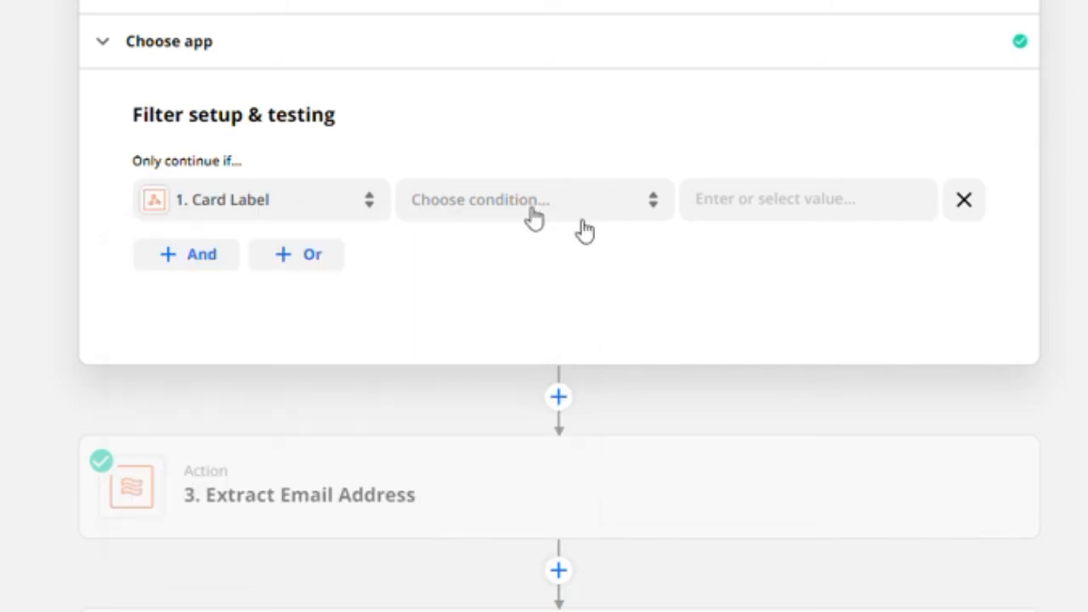
- Set the filter condition to (Text) Contains NocodeVA, test it against the sample data and close the filter step
{"action": "left_click", "coordinate": [528, 221]}
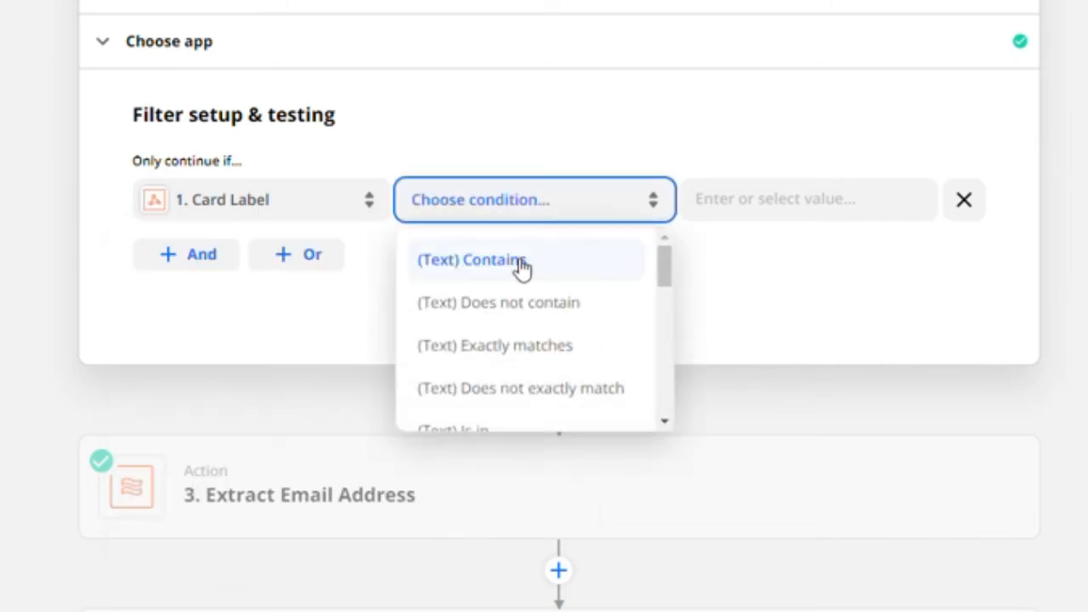
{"action": "left_click", "coordinate": [520, 270]}
{"action": "left_click", "coordinate": [808, 199]}
{"action": "type", "text": "No"}
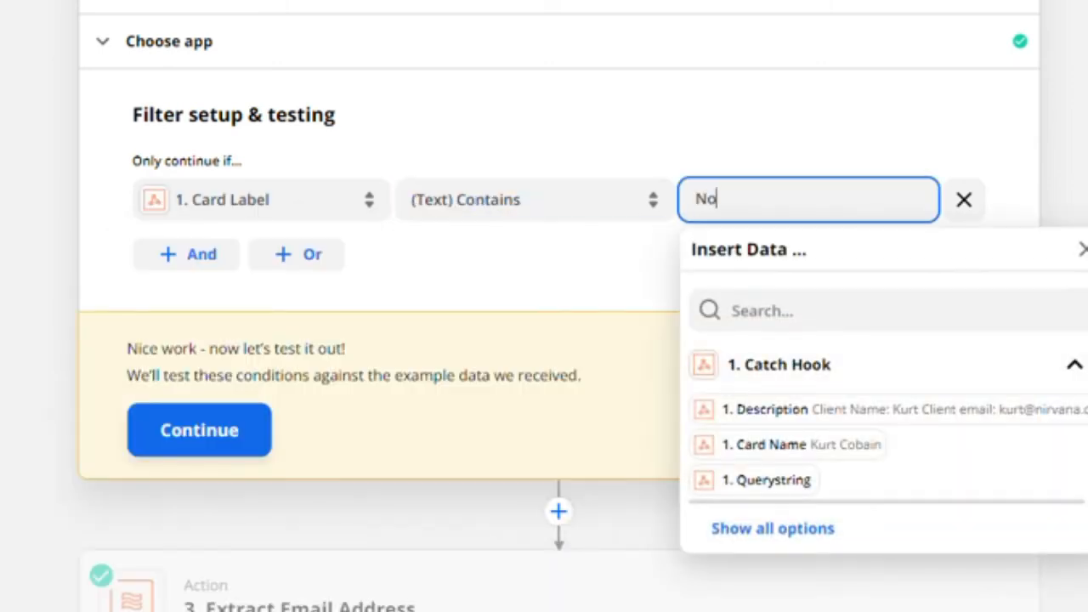
{"action": "type", "text": "codeVA"}
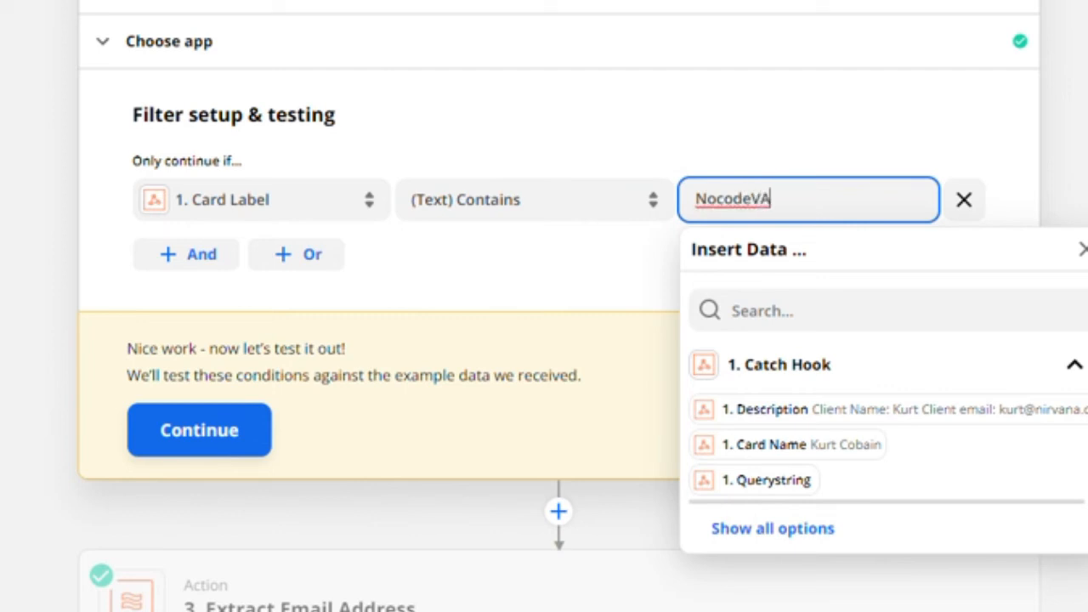
{"action": "left_click", "coordinate": [473, 306]}
{"action": "left_click", "coordinate": [224, 428]}
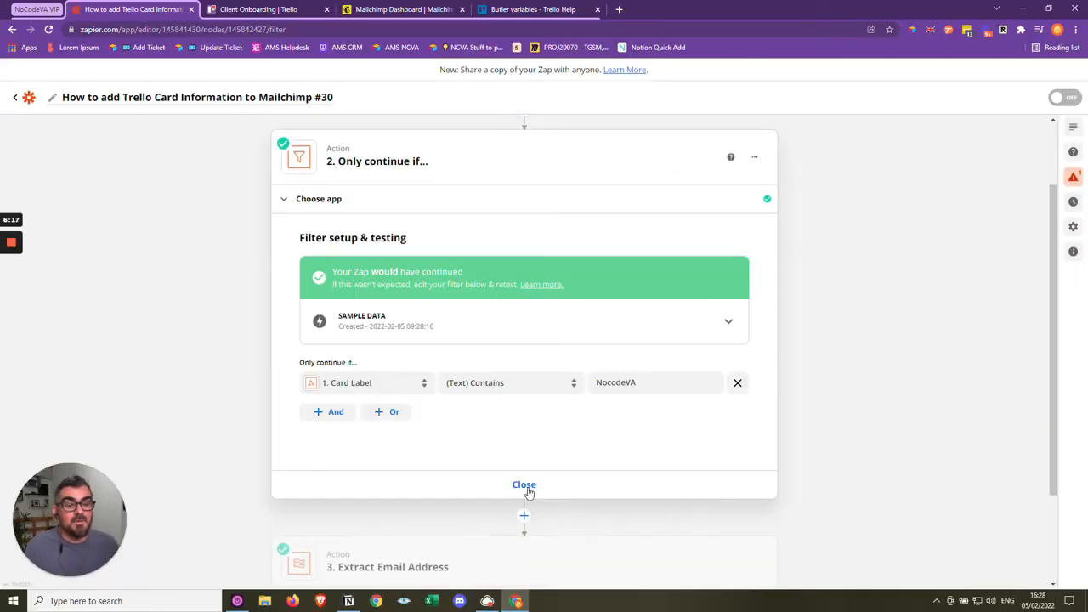
{"action": "left_click", "coordinate": [525, 487]}
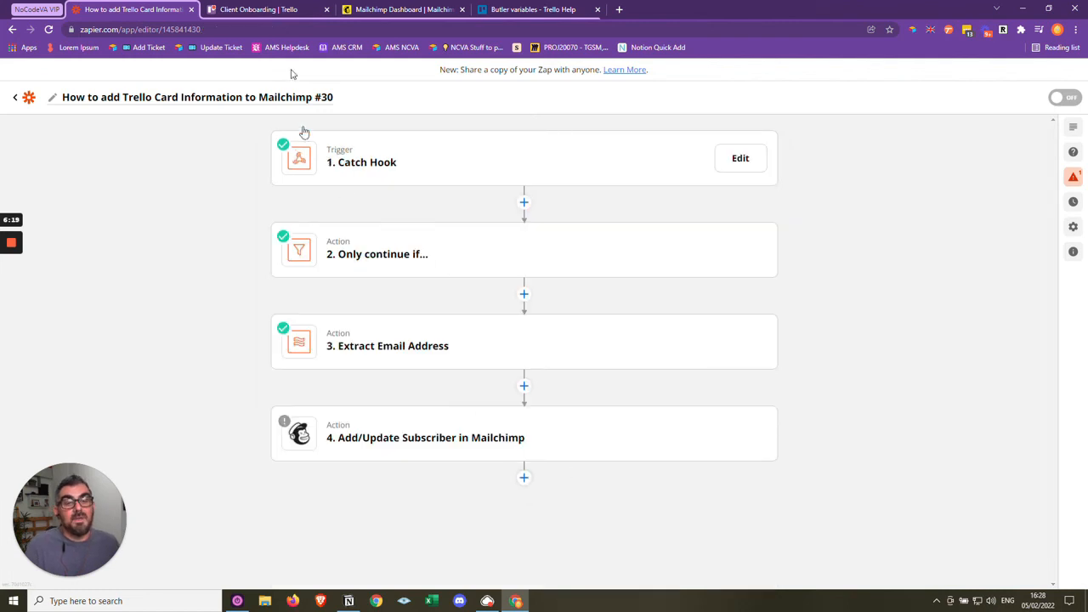
- Check the Client Onboarding board in Trello, return to Zapier and test the Add/Update Subscriber action after reviewing its data
{"action": "left_click", "coordinate": [255, 9]}
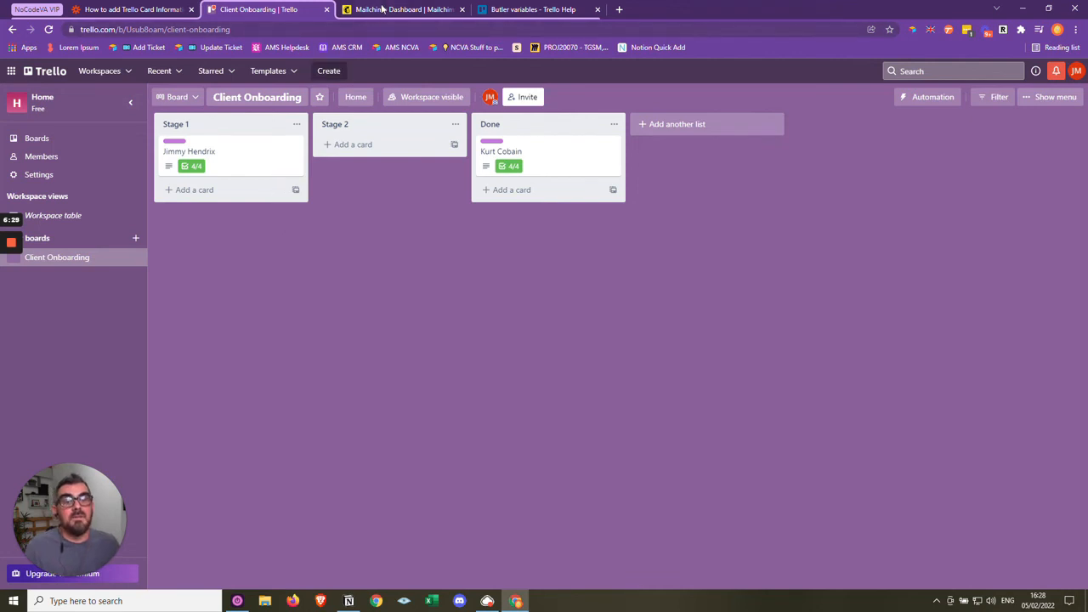
{"action": "left_click", "coordinate": [136, 9]}
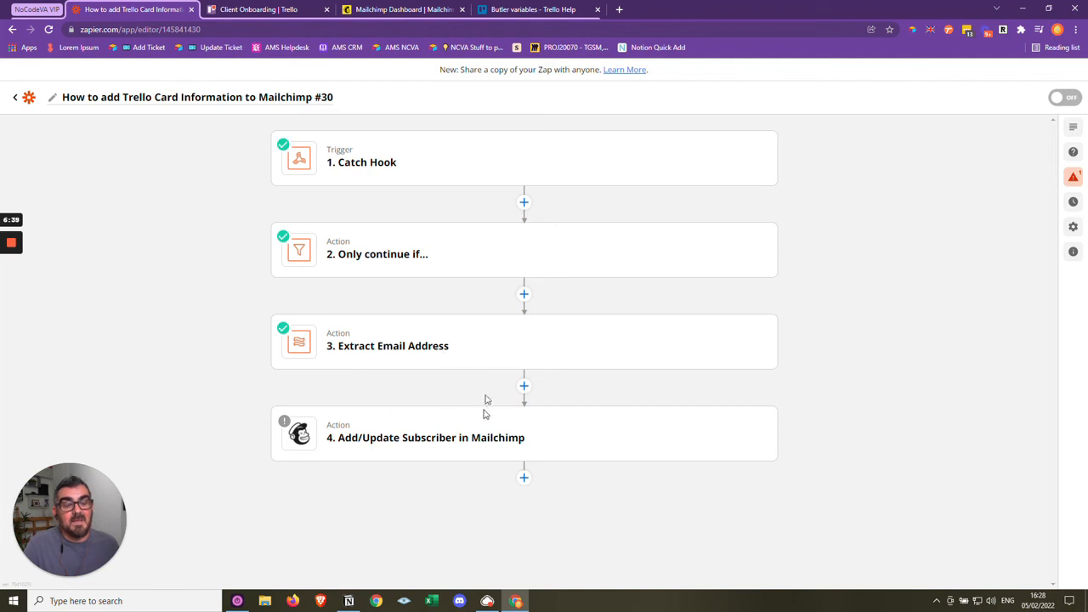
{"action": "left_click", "coordinate": [440, 440]}
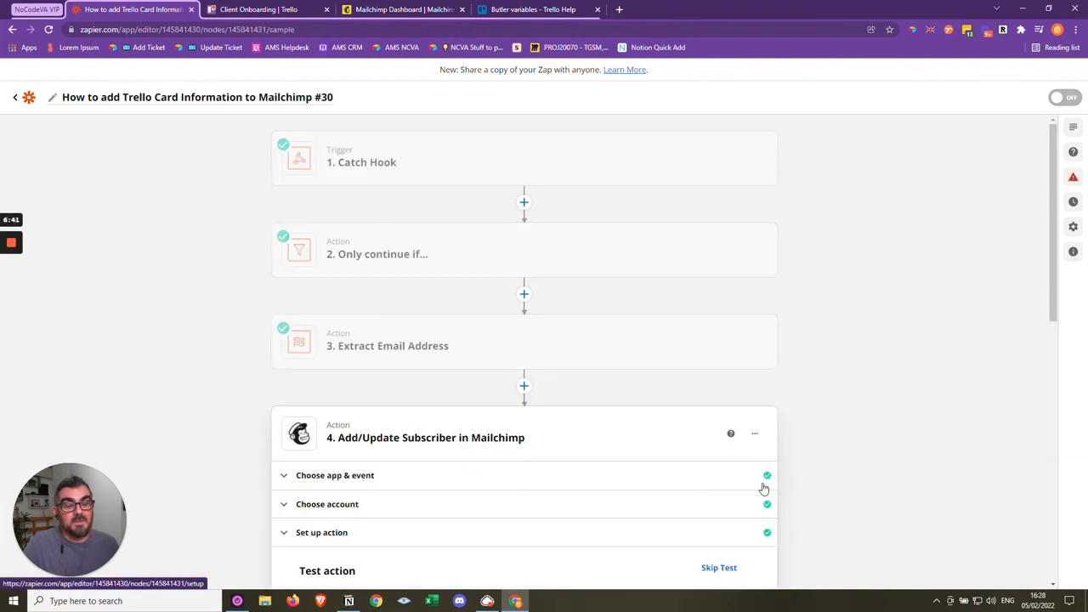
{"action": "scroll", "coordinate": [812, 505], "scroll_direction": "down", "scroll_amount": 3}
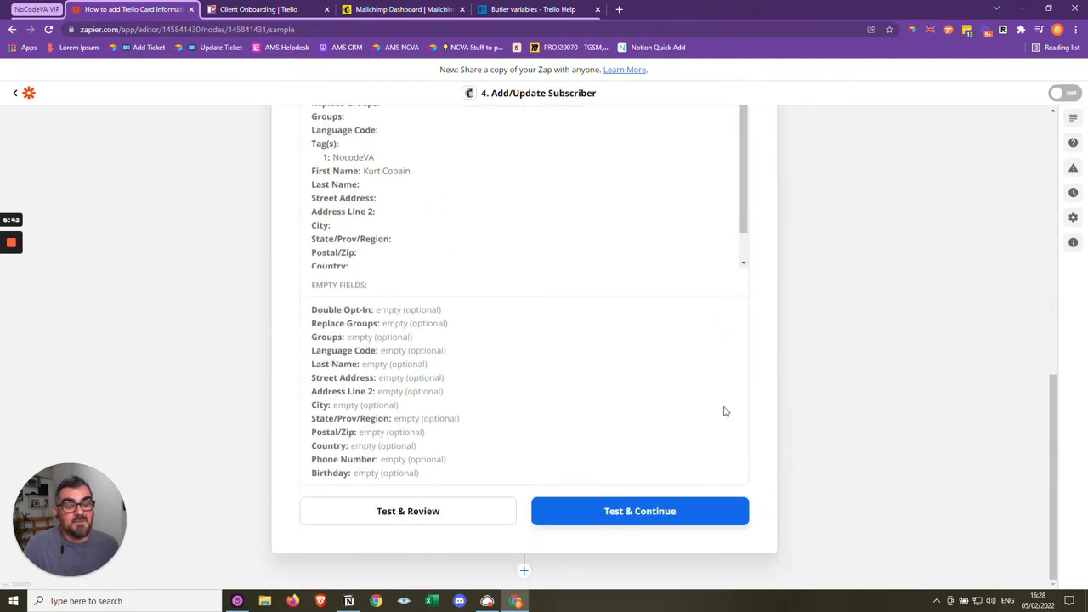
{"action": "scroll", "coordinate": [594, 460], "scroll_direction": "up", "scroll_amount": 5}
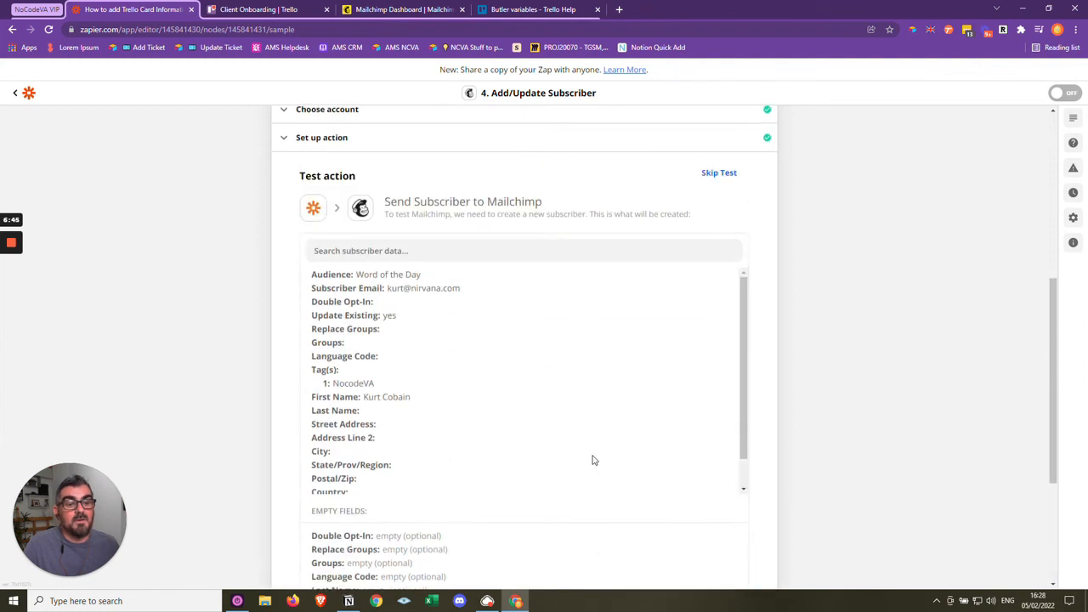
{"action": "scroll", "coordinate": [489, 413], "scroll_direction": "down", "scroll_amount": 7}
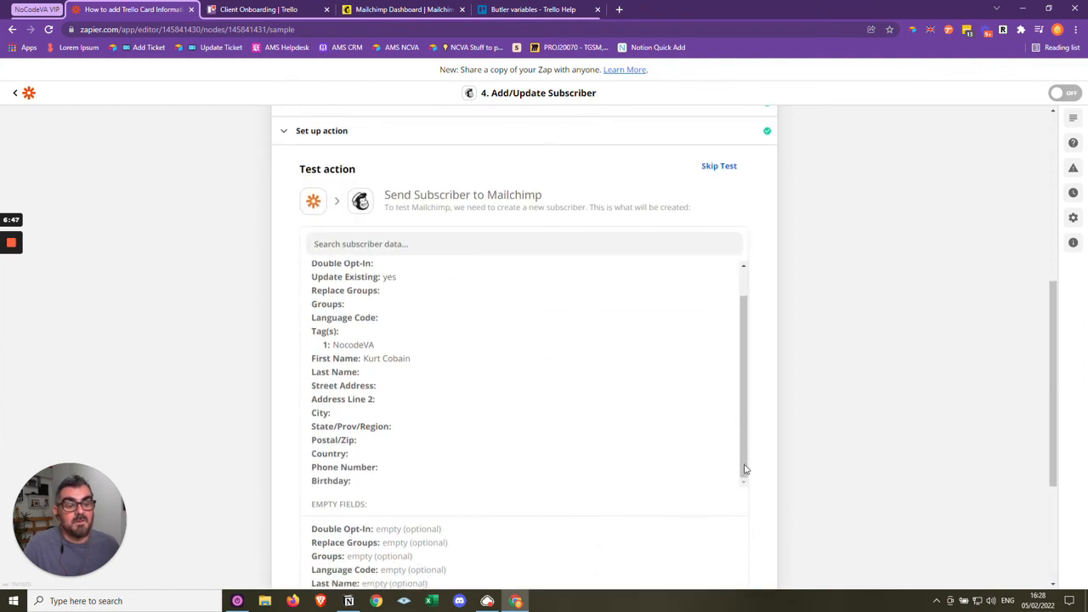
{"action": "left_click", "coordinate": [423, 515]}
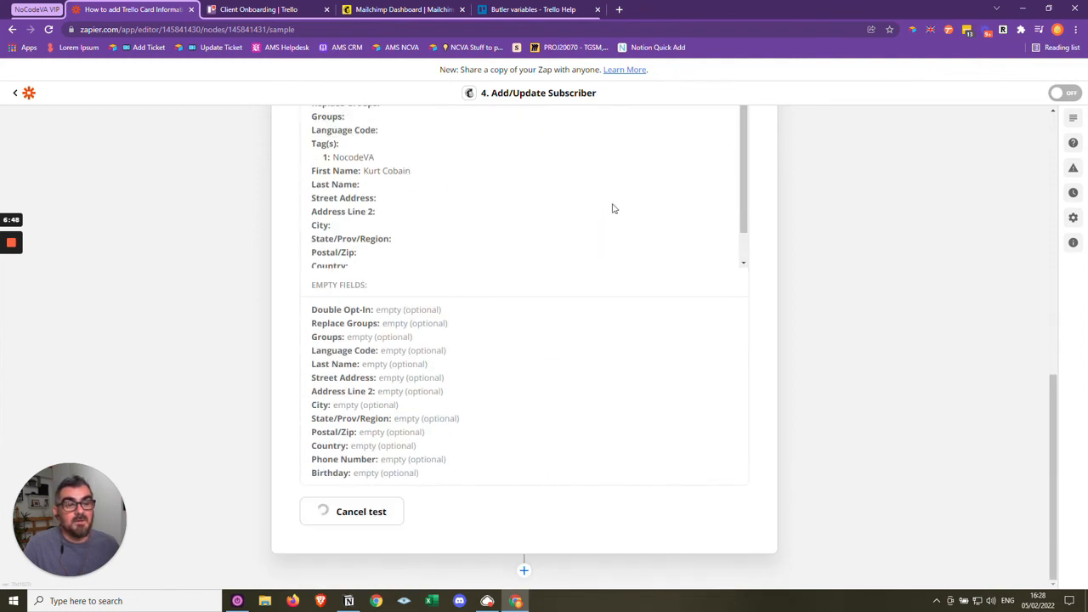
- Switch to Mailchimp and show all contacts of the Word of the Day audience
{"action": "left_click", "coordinate": [379, 10]}
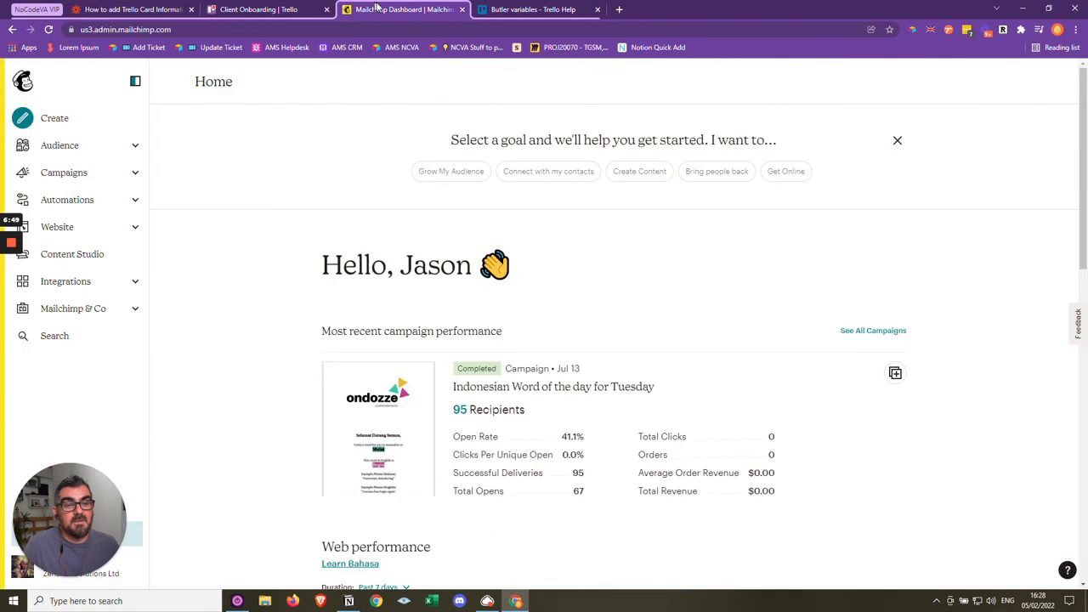
{"action": "left_click", "coordinate": [73, 148]}
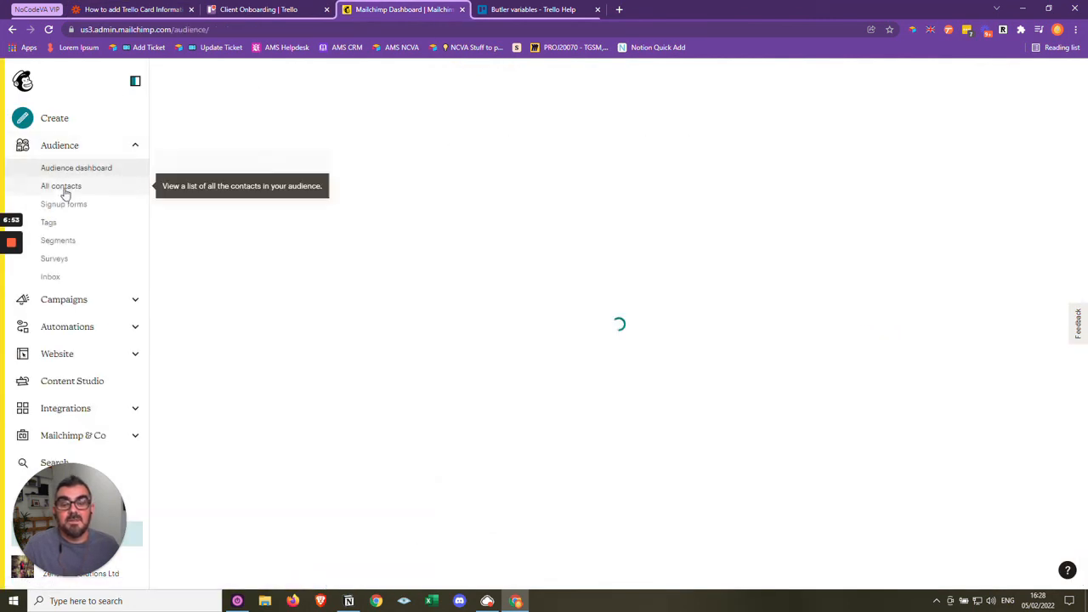
{"action": "left_click", "coordinate": [63, 187]}
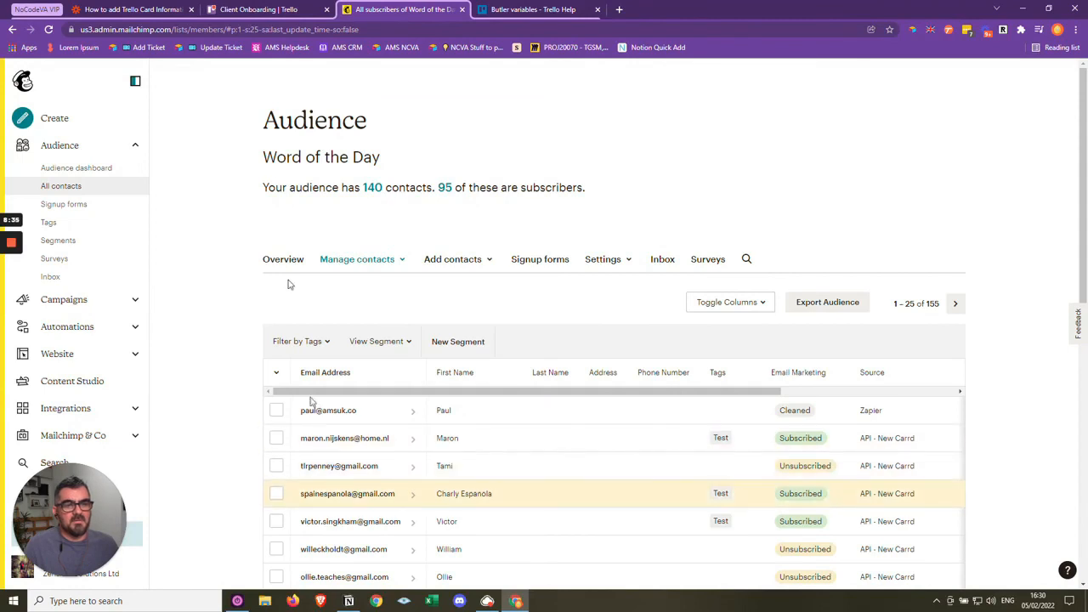
- Retest the Add/Update Subscriber action in Zapier and reload the Mailchimp contact list to check for the test subscriber
{"action": "left_click", "coordinate": [132, 10]}
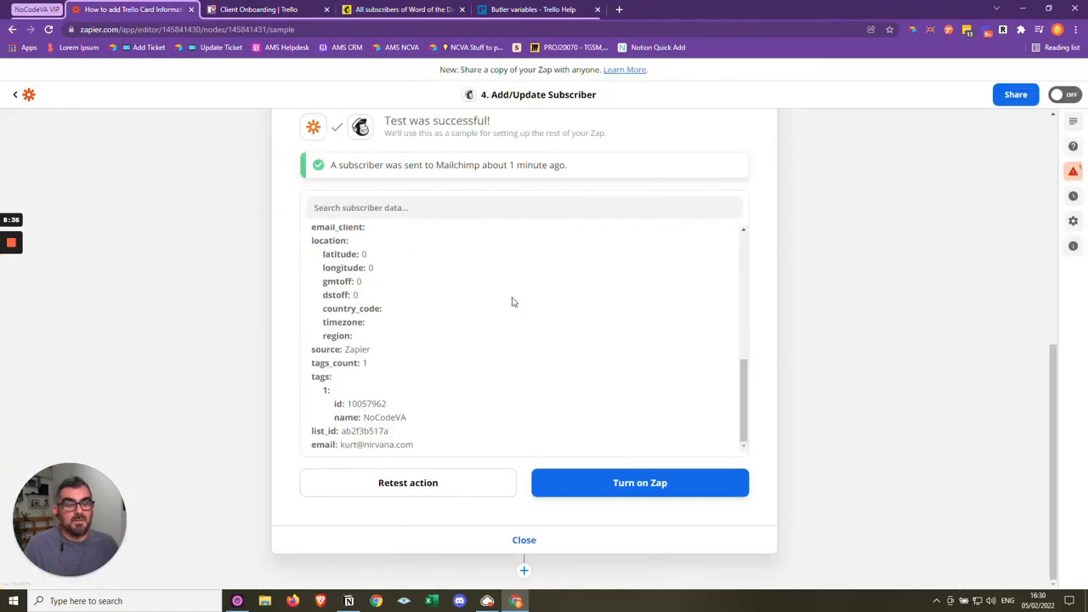
{"action": "left_click", "coordinate": [428, 477]}
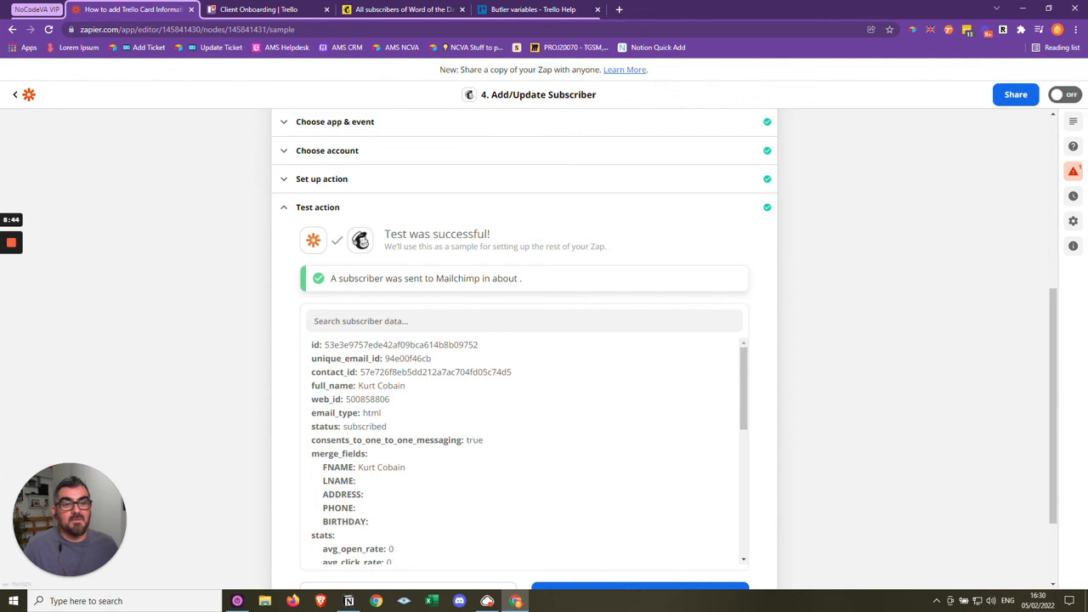
{"action": "left_click", "coordinate": [378, 9]}
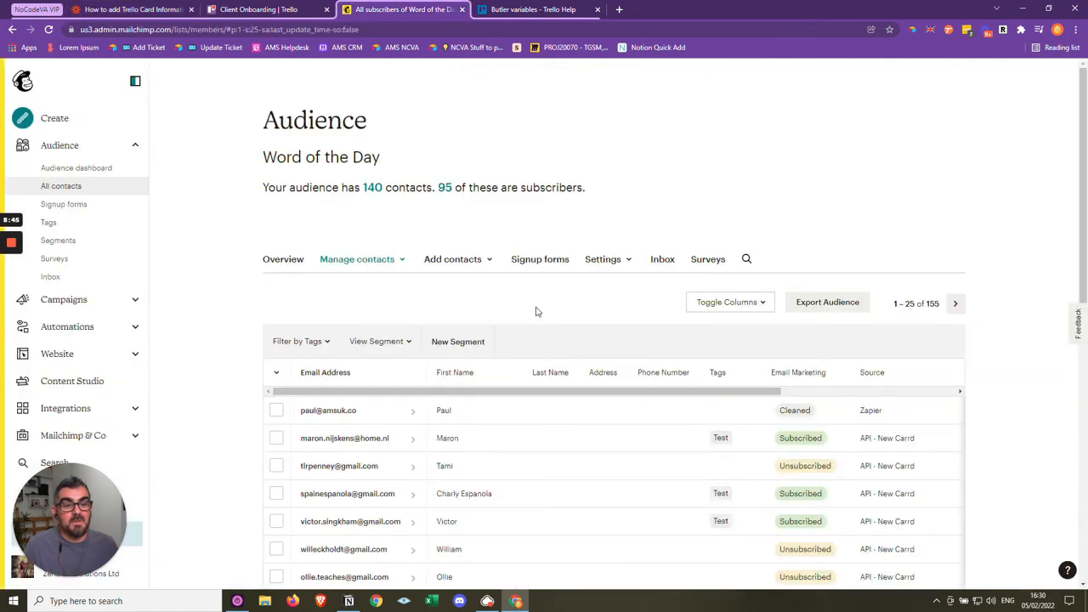
{"action": "left_click", "coordinate": [50, 30]}
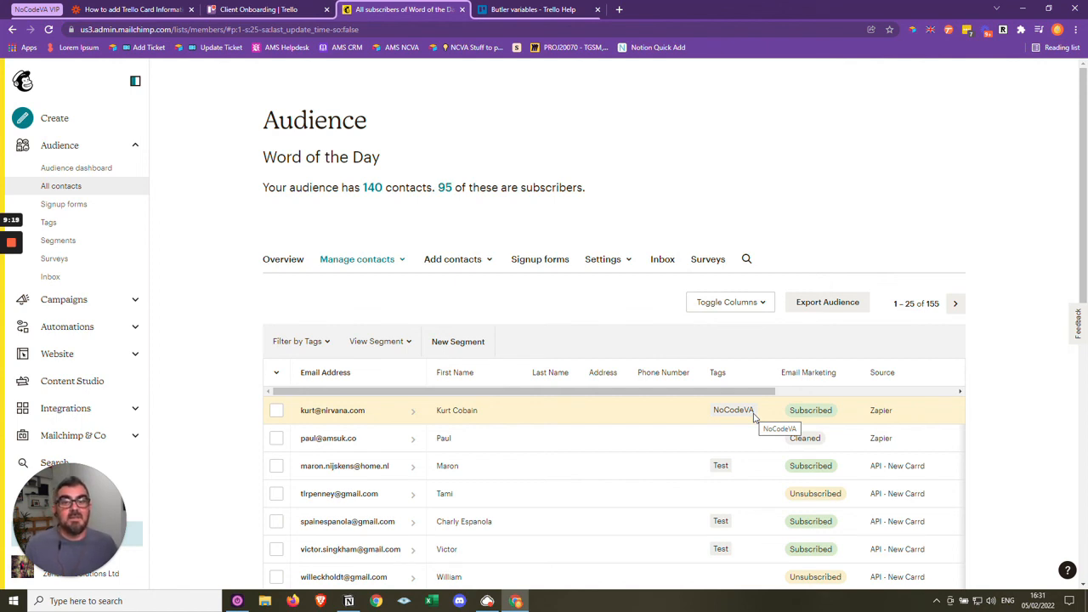
- Switch back to Zapier, close the Mailchimp action, turn the Zap on and set the sharing prompt not to show again
{"action": "left_click", "coordinate": [115, 9]}
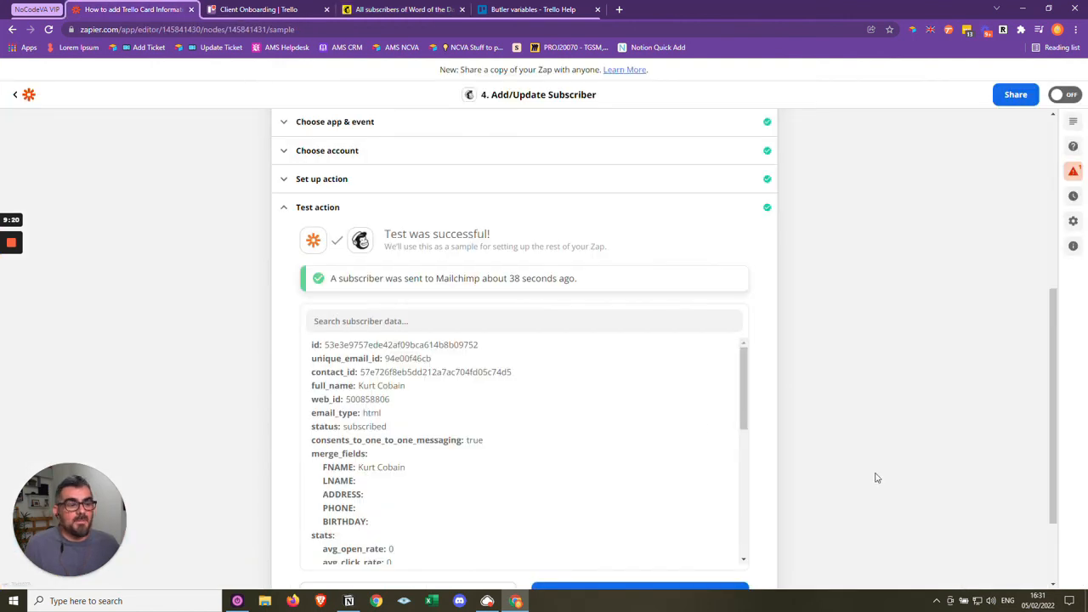
{"action": "scroll", "coordinate": [877, 478], "scroll_direction": "down", "scroll_amount": 1}
{"action": "left_click", "coordinate": [834, 464]}
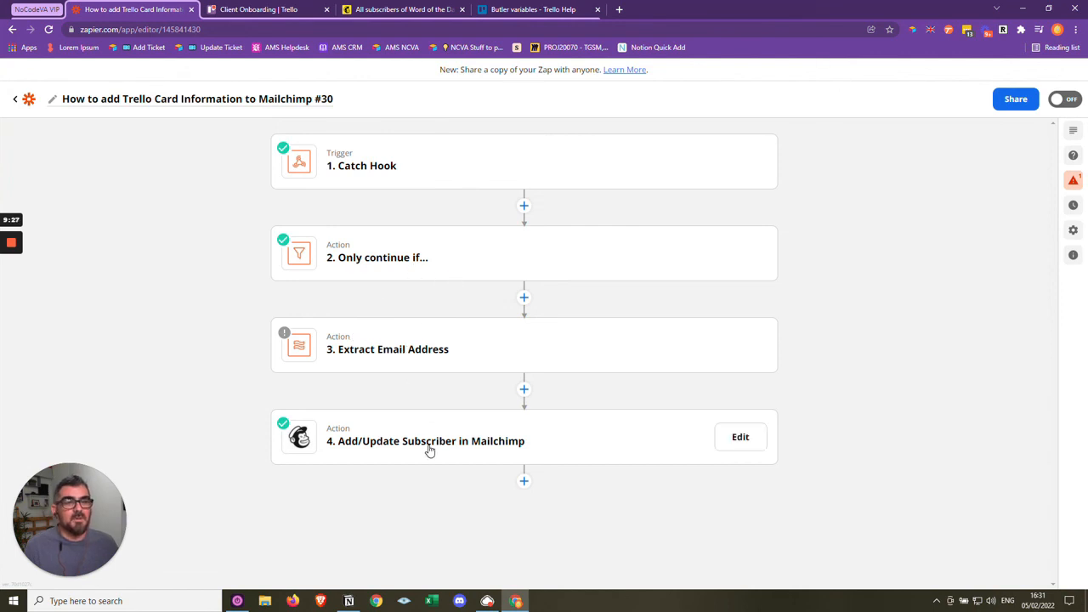
{"action": "left_click", "coordinate": [1073, 102]}
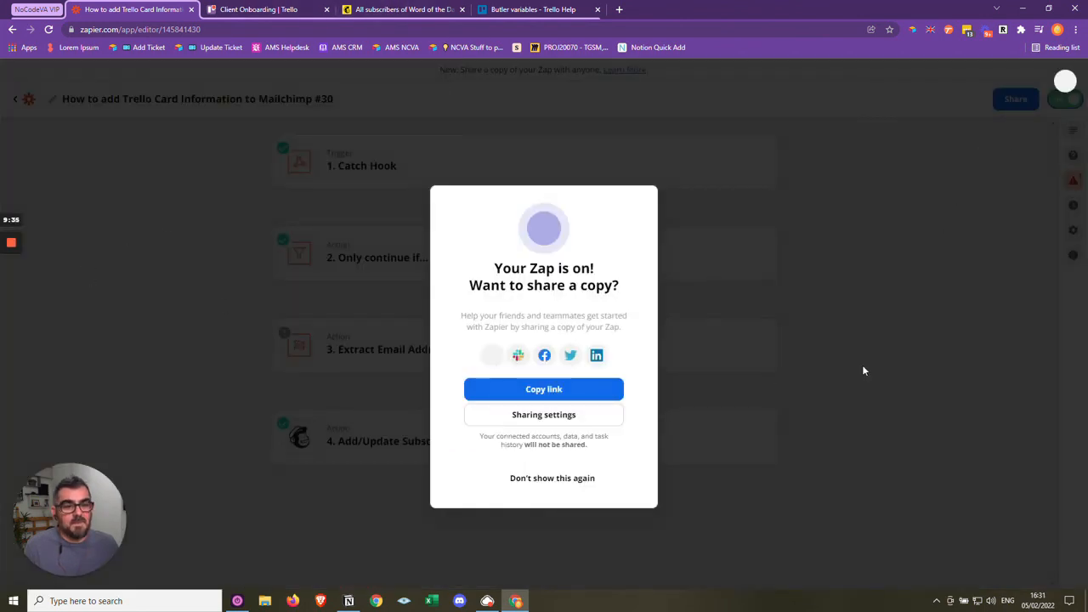
{"action": "left_click", "coordinate": [539, 479]}
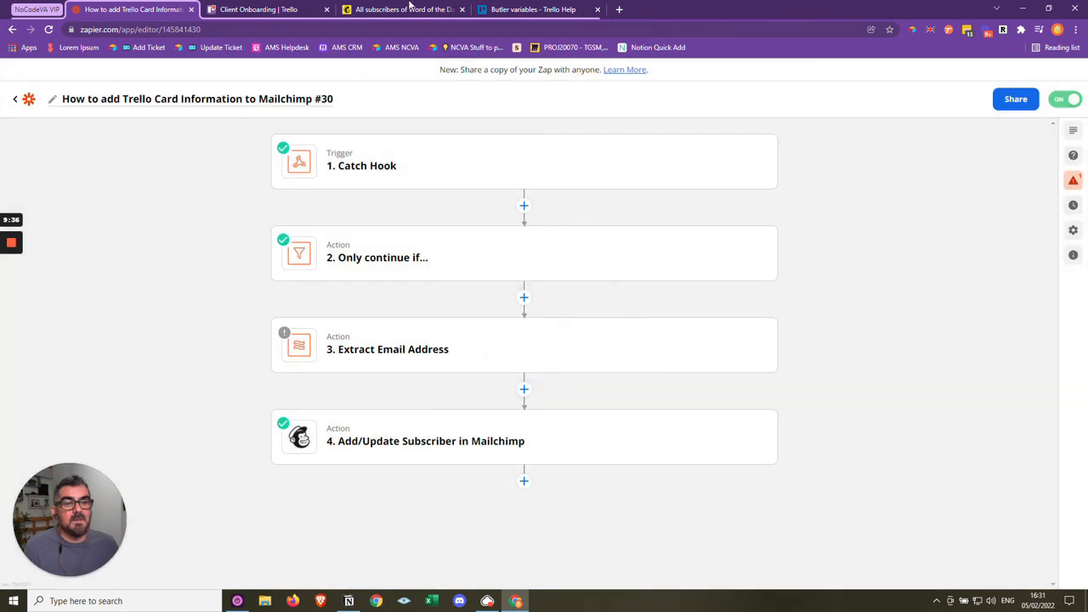
- Switch to the Client Onboarding board in Trello, check the client card in Stage 1 and move it to Done
{"action": "left_click", "coordinate": [289, 11]}
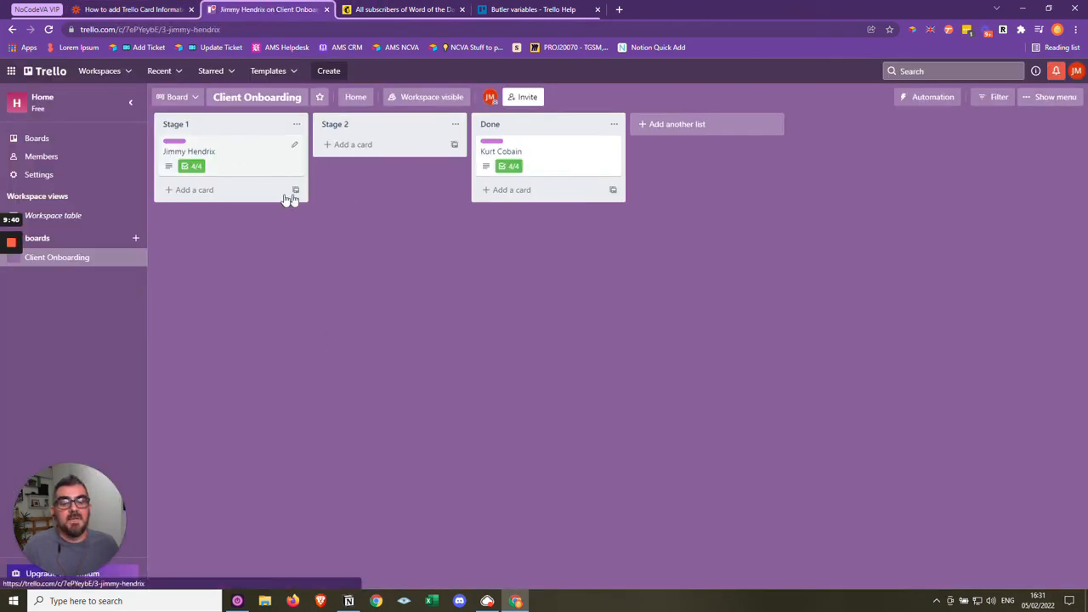
{"action": "left_click", "coordinate": [267, 174]}
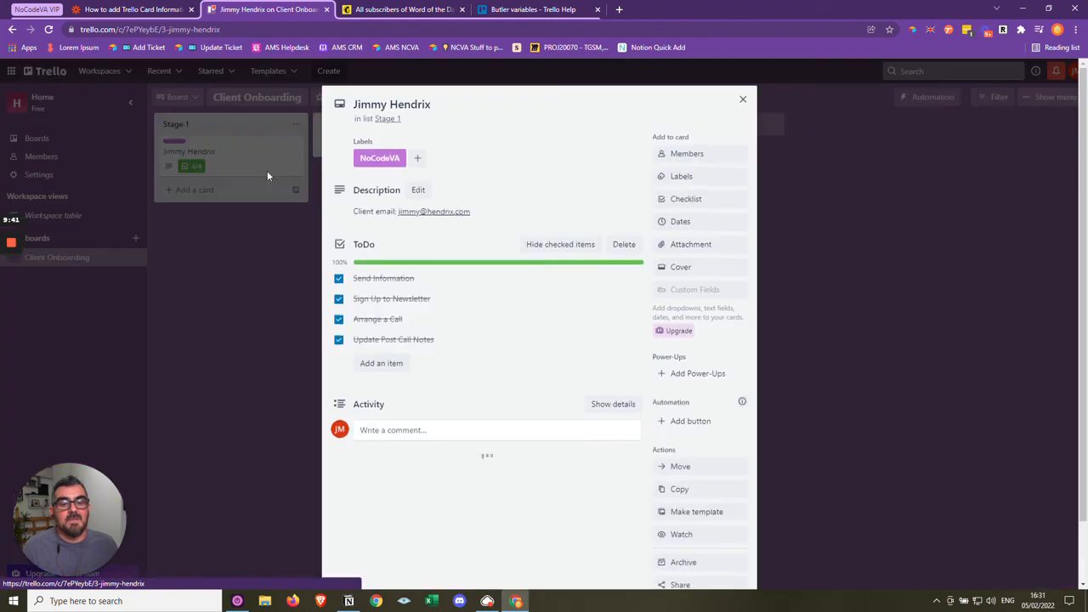
{"action": "left_click", "coordinate": [741, 100]}
{"action": "left_click_drag", "start_coordinate": [238, 153], "coordinate": [549, 197]}
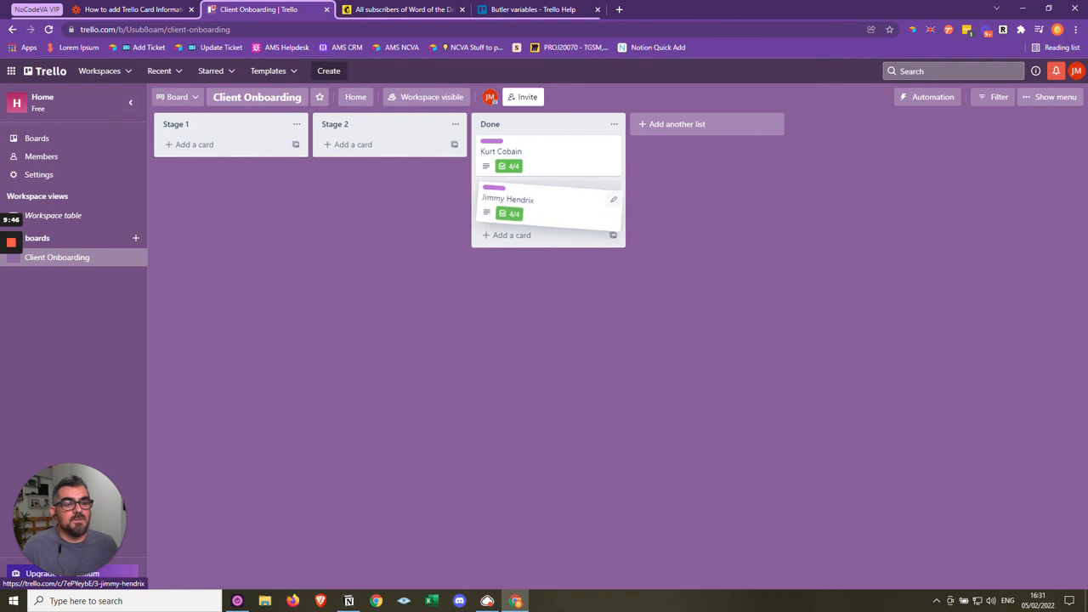
- Check the Zap's run history in Zapier and reload the Mailchimp contact list to look for the new subscriber
{"action": "left_click", "coordinate": [125, 12]}
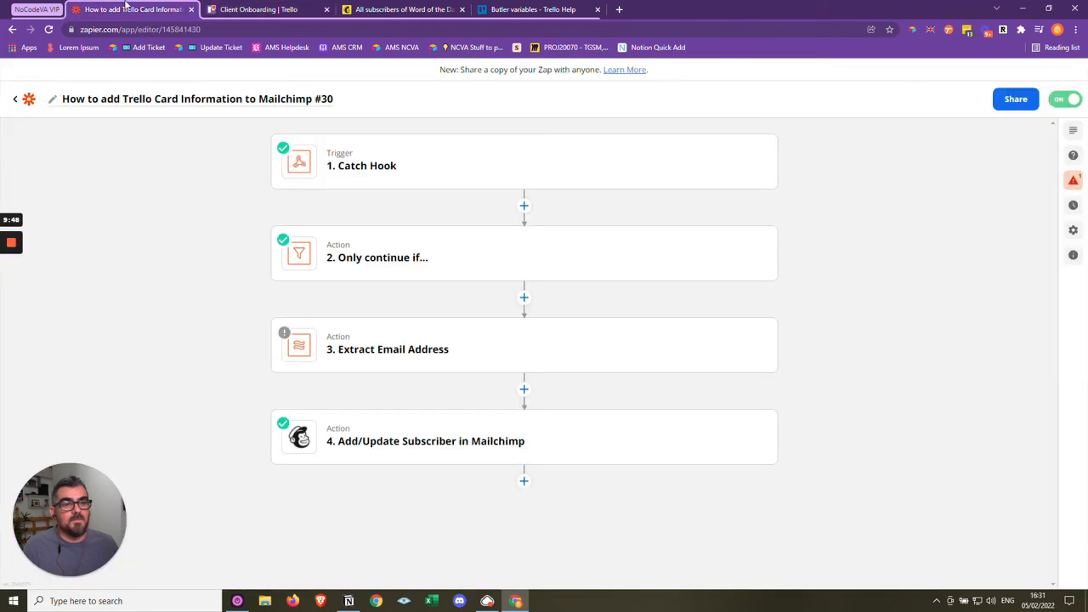
{"action": "left_click", "coordinate": [1075, 207]}
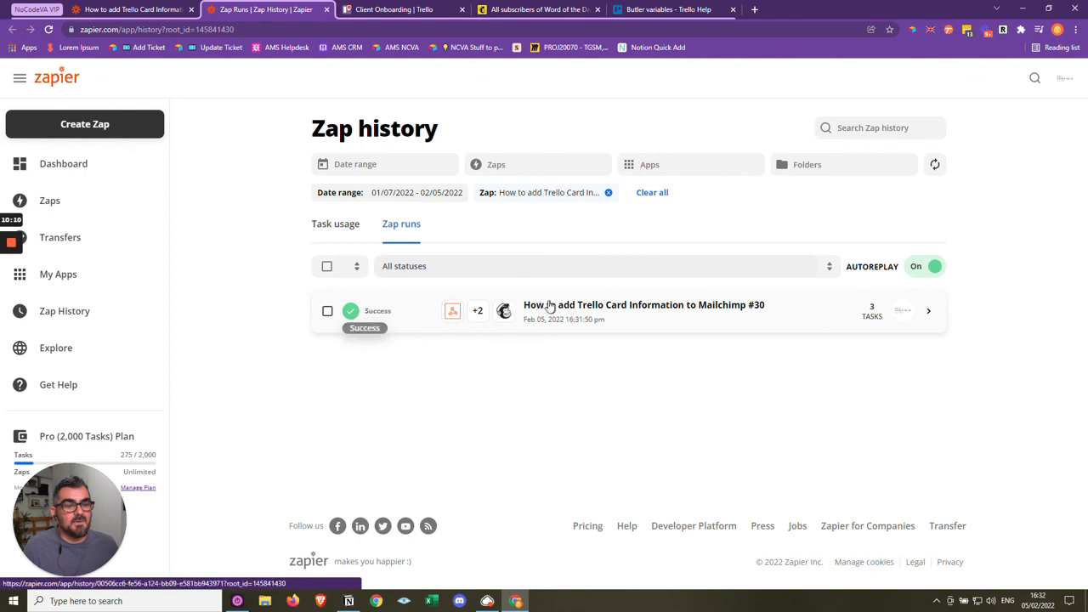
{"action": "left_click", "coordinate": [541, 9]}
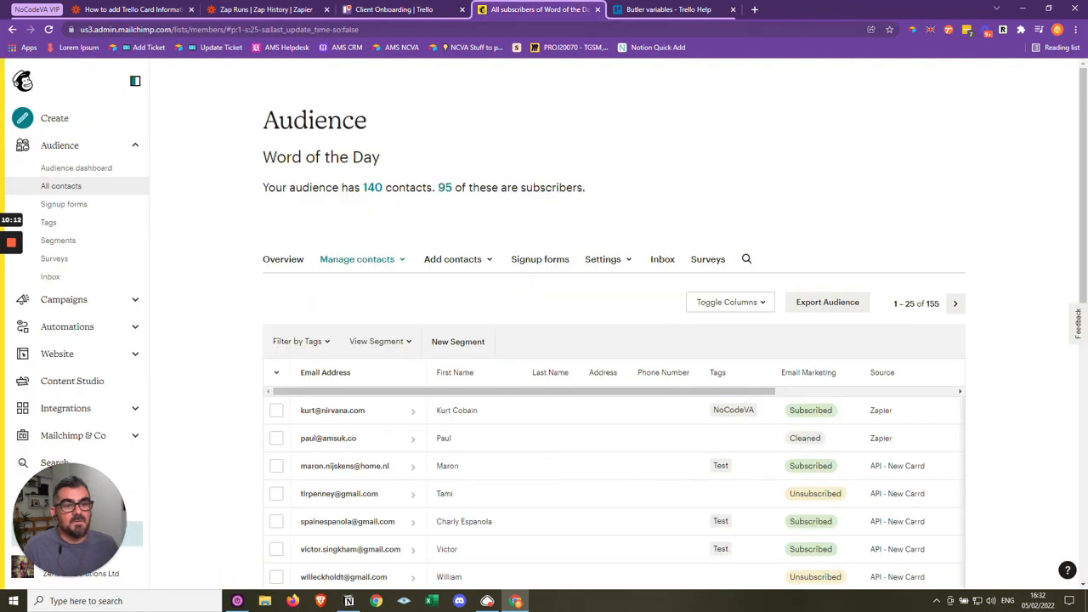
{"action": "left_click", "coordinate": [49, 29]}
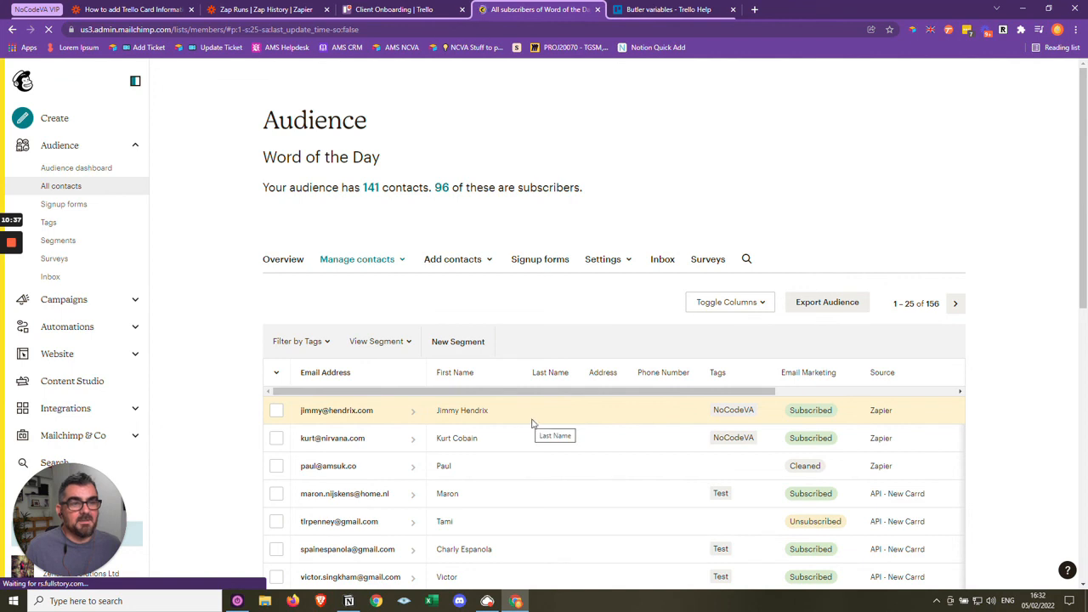
- Review the Client Onboarding board in Trello, then return to the Zap editor in Zapier to look over the Zap's steps
{"action": "left_click", "coordinate": [406, 6]}
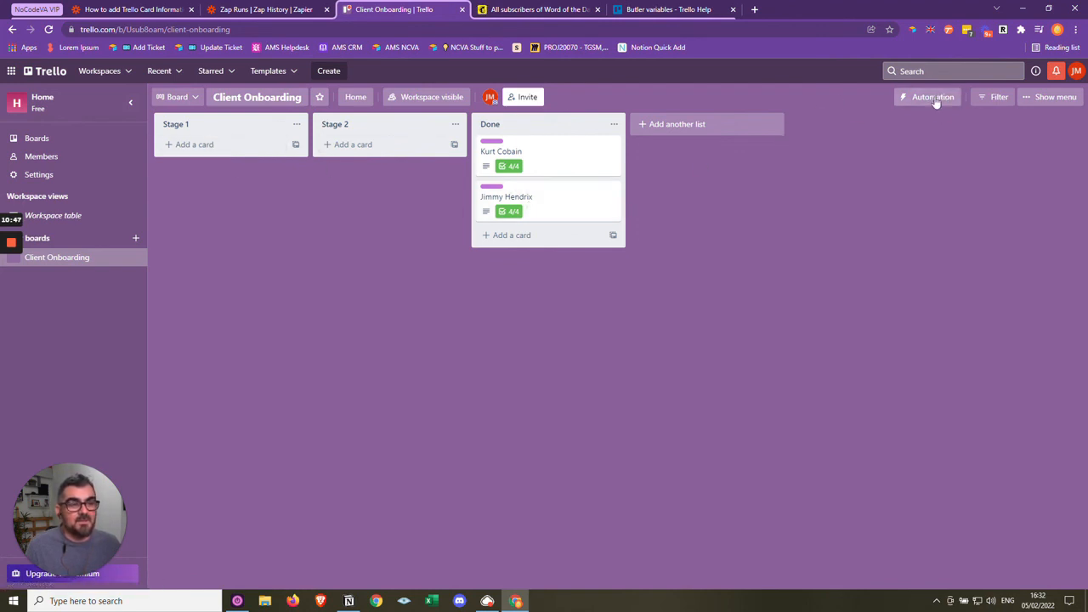
{"action": "left_click", "coordinate": [266, 9]}
{"action": "left_click", "coordinate": [144, 7]}
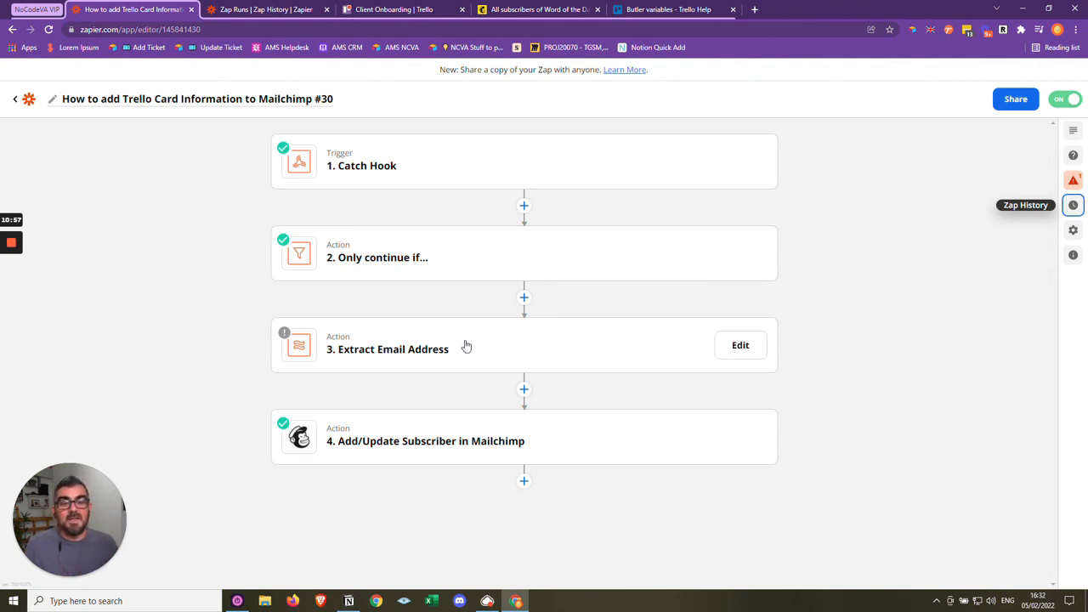
- Examine the client details in the description of the first Done card in Trello, then review the Zap and the Mailchimp contact list
{"action": "left_click", "coordinate": [392, 10]}
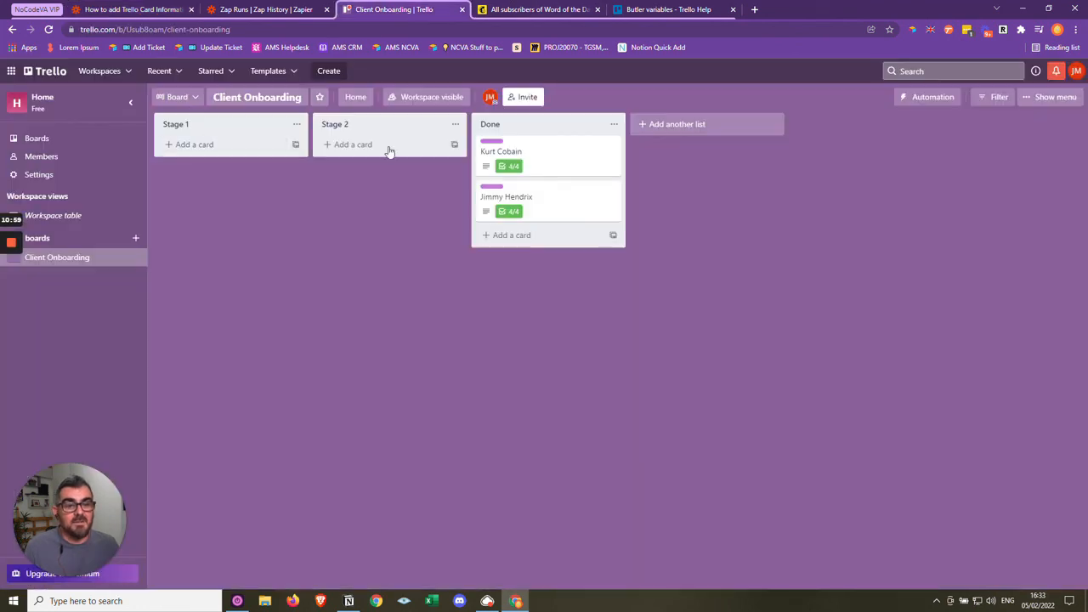
{"action": "left_click", "coordinate": [548, 170]}
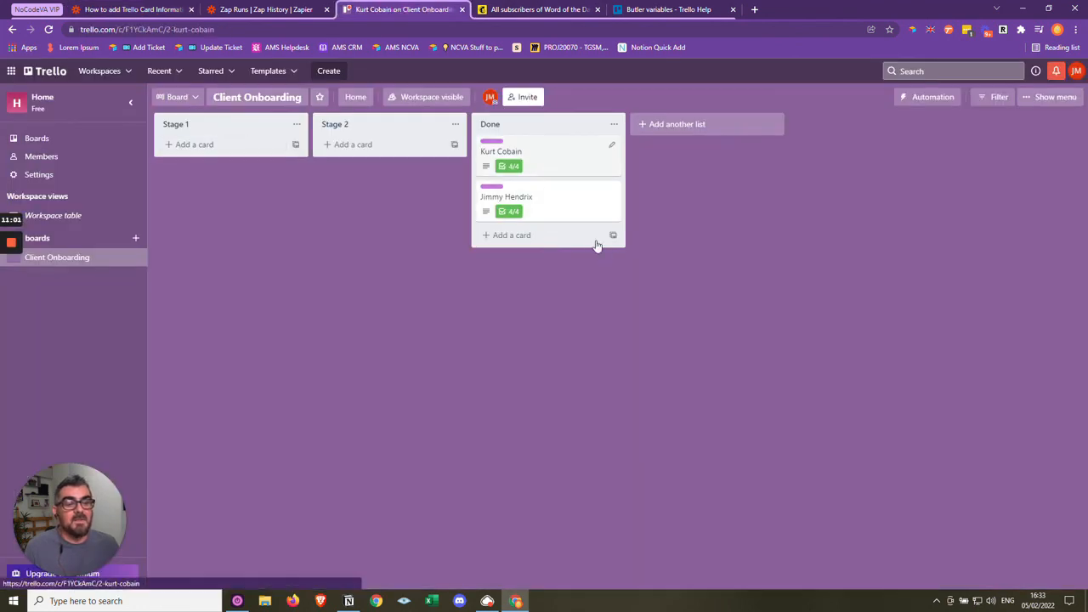
{"action": "left_click_drag", "start_coordinate": [539, 231], "coordinate": [349, 210]}
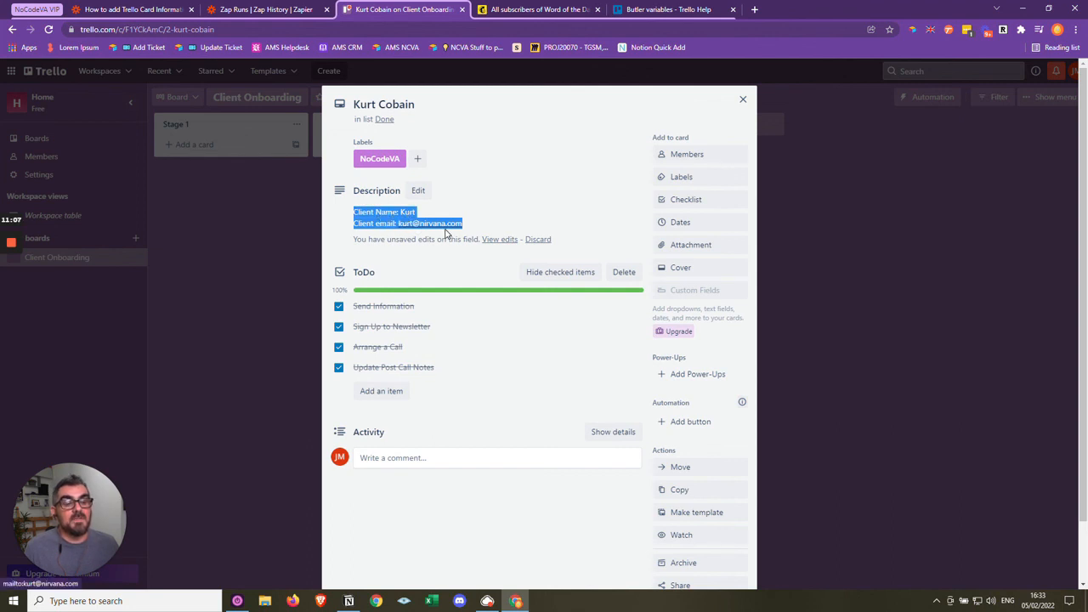
{"action": "left_click", "coordinate": [162, 9]}
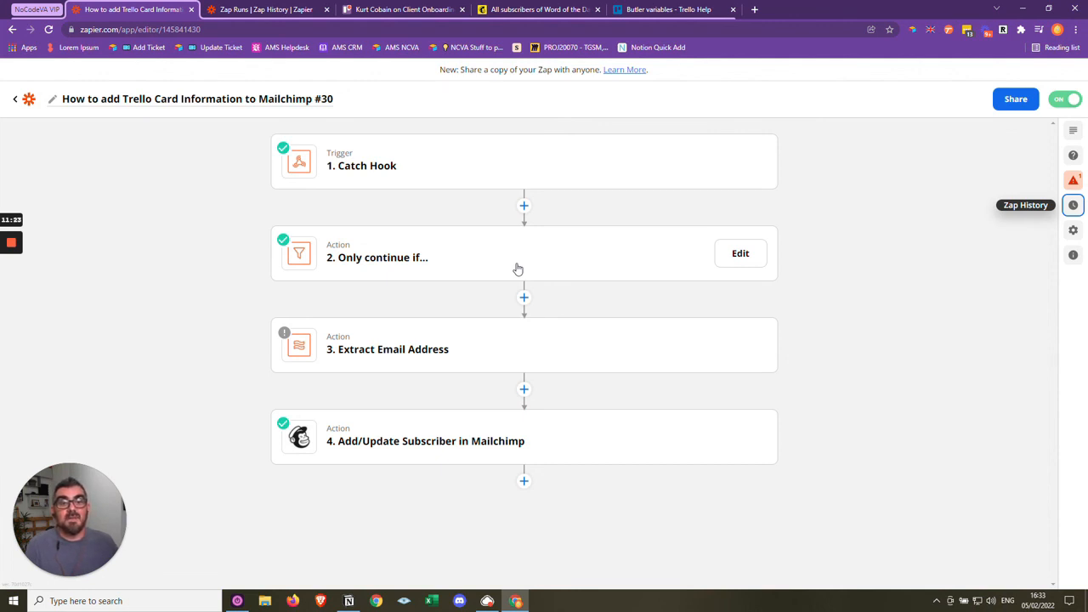
{"action": "left_click", "coordinate": [549, 10]}
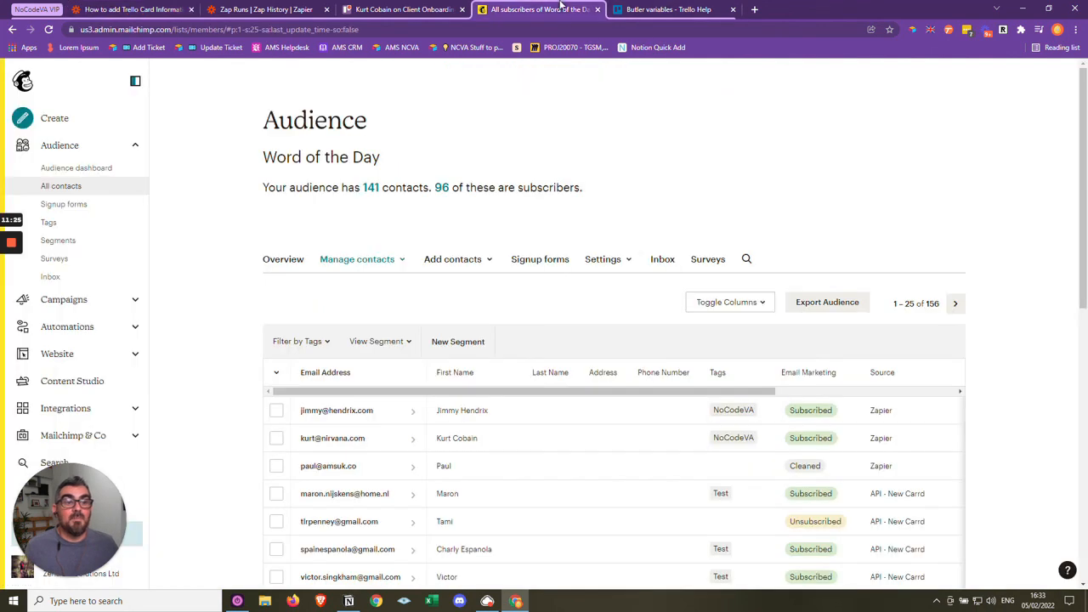